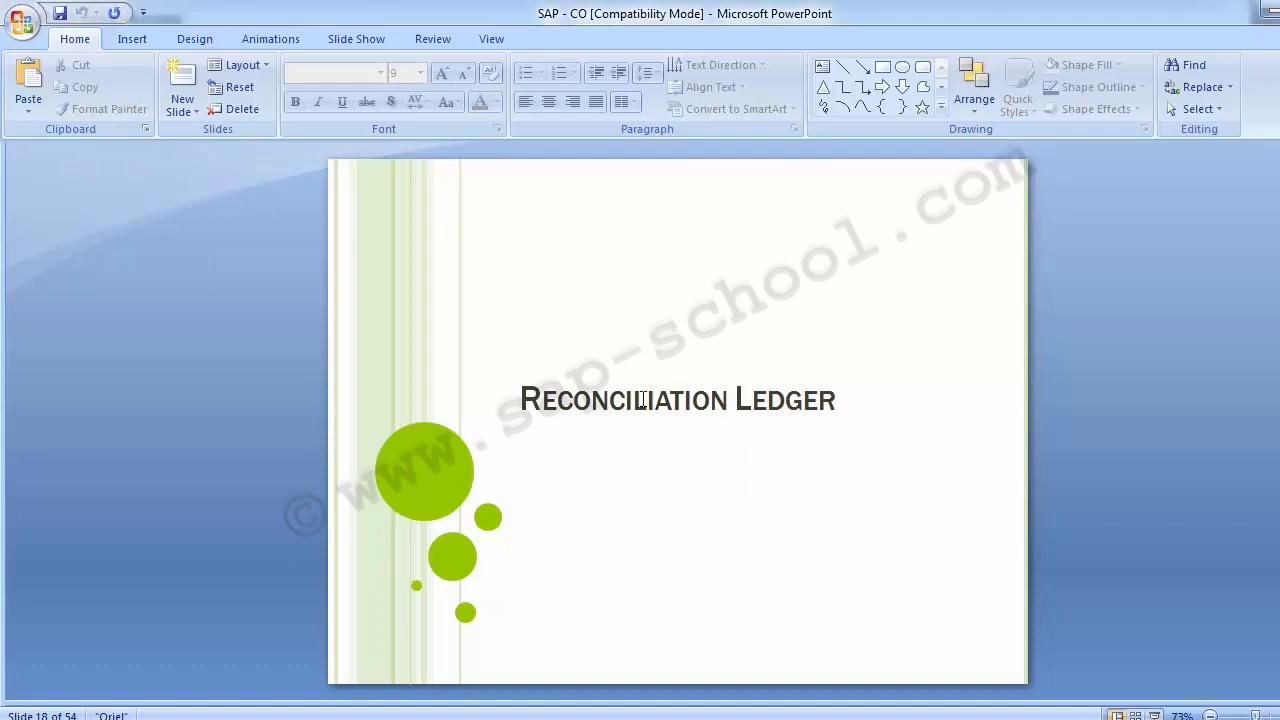
Step: Read through the Reconciliation Ledger slides covering its purpose, the configuration steps, and the menu path and T-codes for activation
{"action": "scroll", "coordinate": [643, 400], "scroll_direction": "down", "scroll_amount": 1}
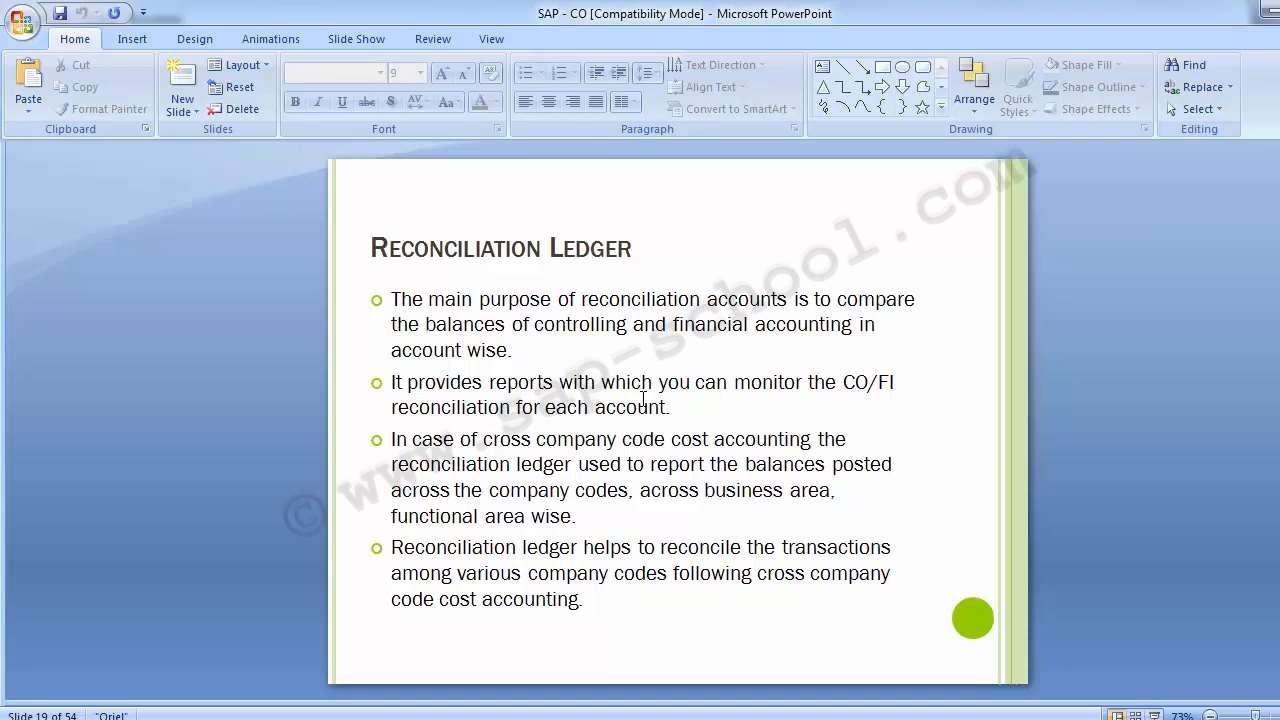
{"action": "left_click", "coordinate": [641, 400]}
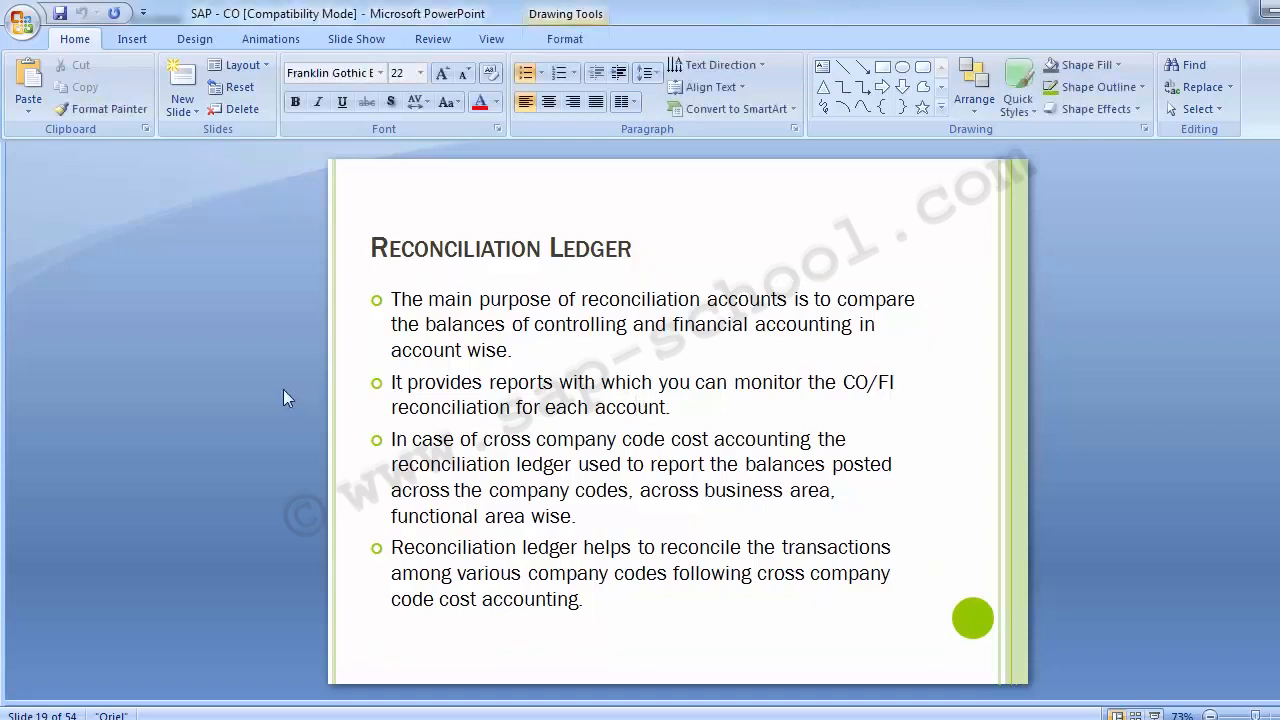
{"action": "scroll", "coordinate": [283, 389], "scroll_direction": "down", "scroll_amount": 1}
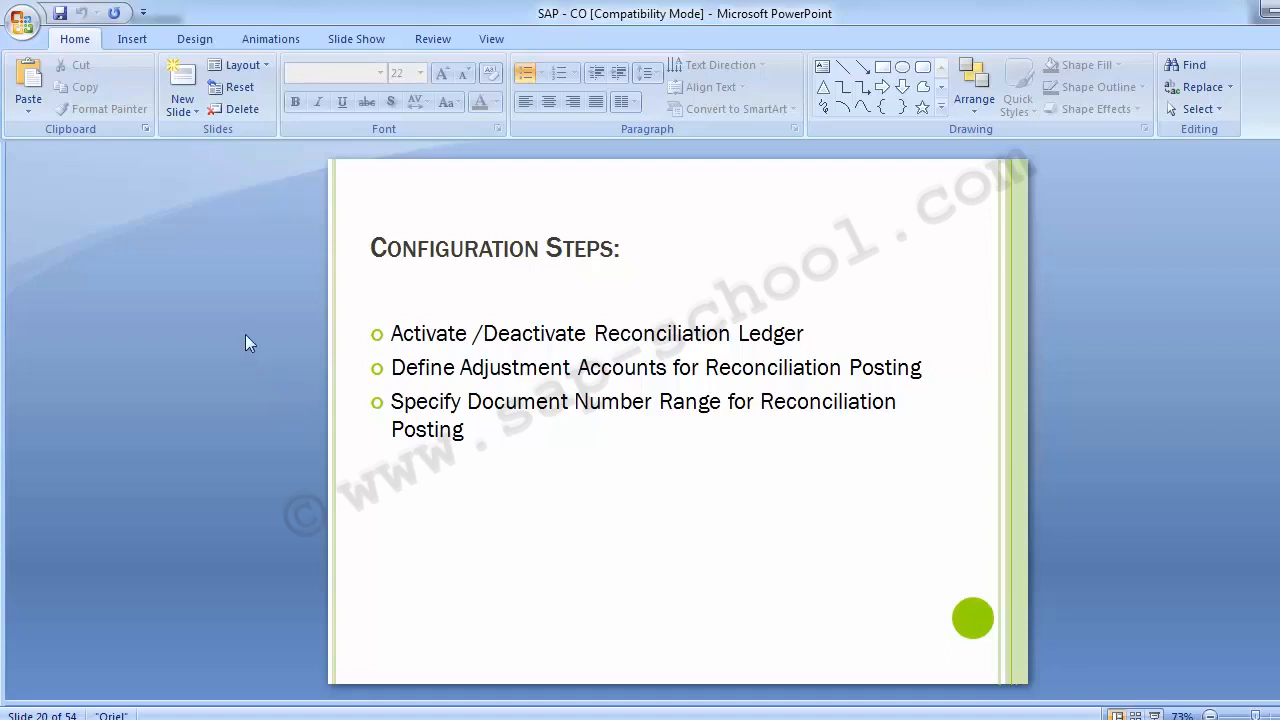
{"action": "scroll", "coordinate": [222, 393], "scroll_direction": "down", "scroll_amount": 1}
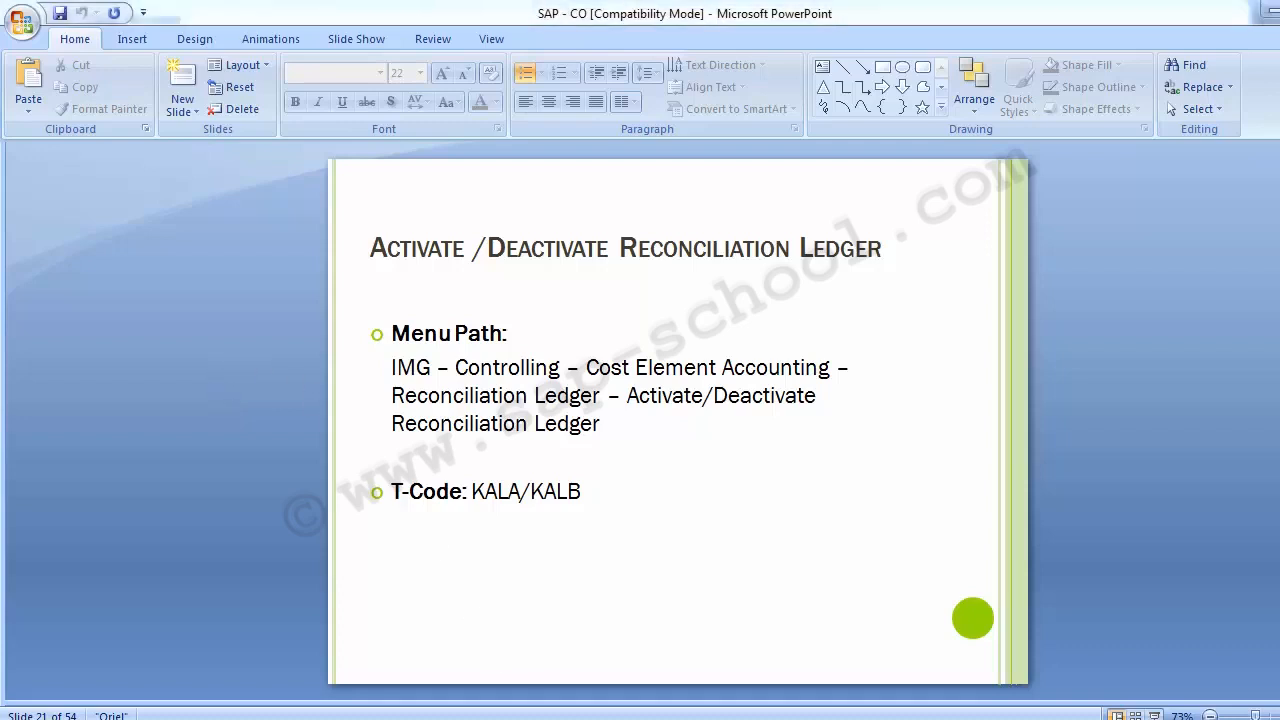
Step: Switch to SAP, run transaction SPRO, and open the SAP Reference IMG
{"action": "left_click", "coordinate": [645, 655]}
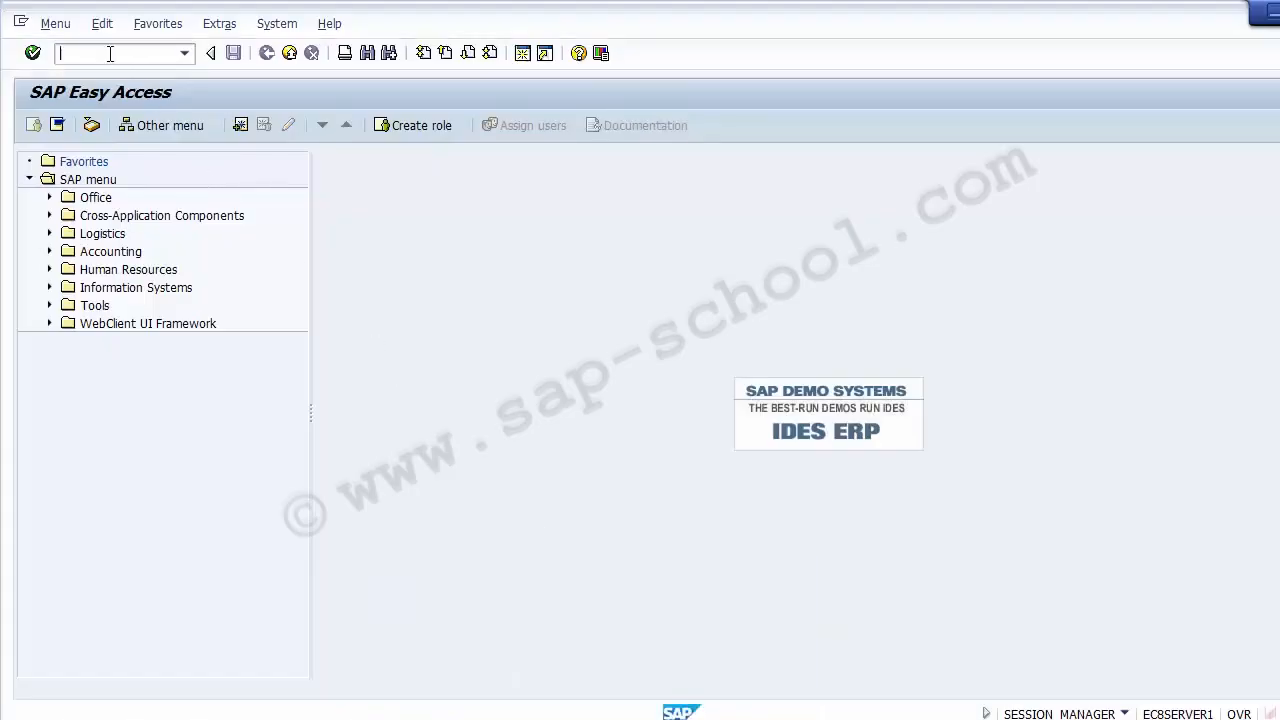
{"action": "type", "text": "SPRO"}
{"action": "key", "text": "Return"}
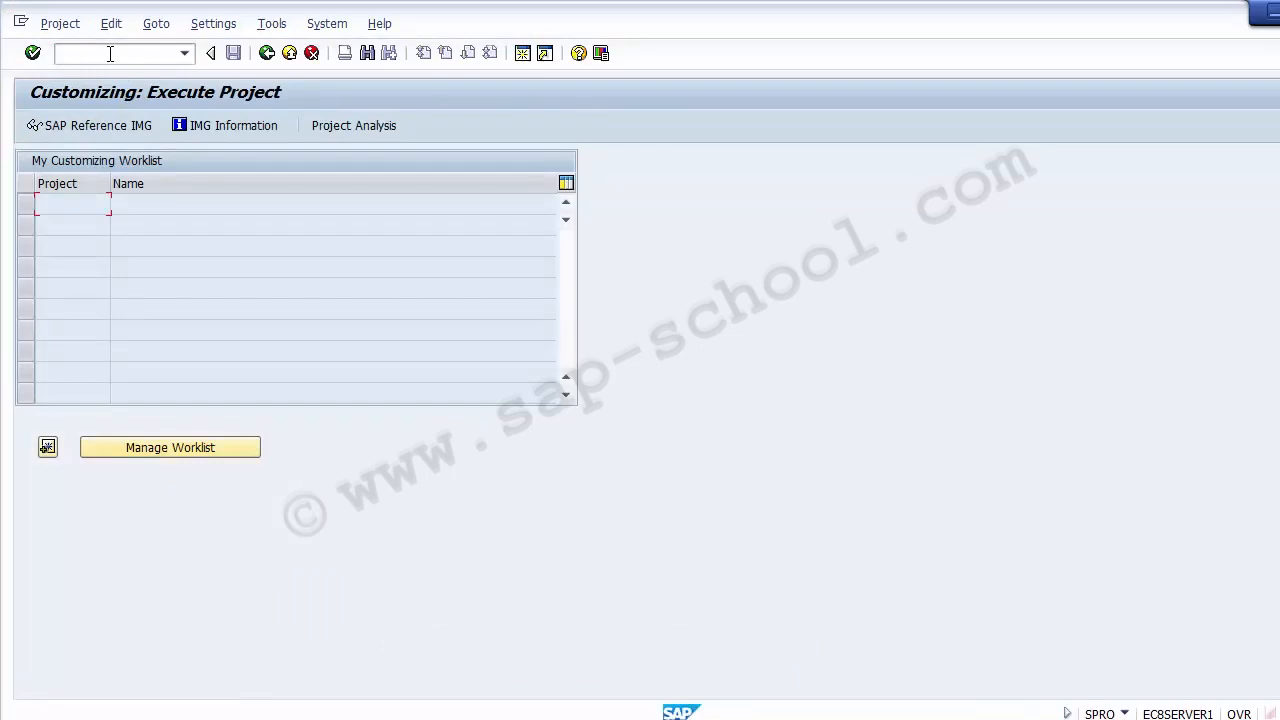
{"action": "left_click", "coordinate": [90, 128]}
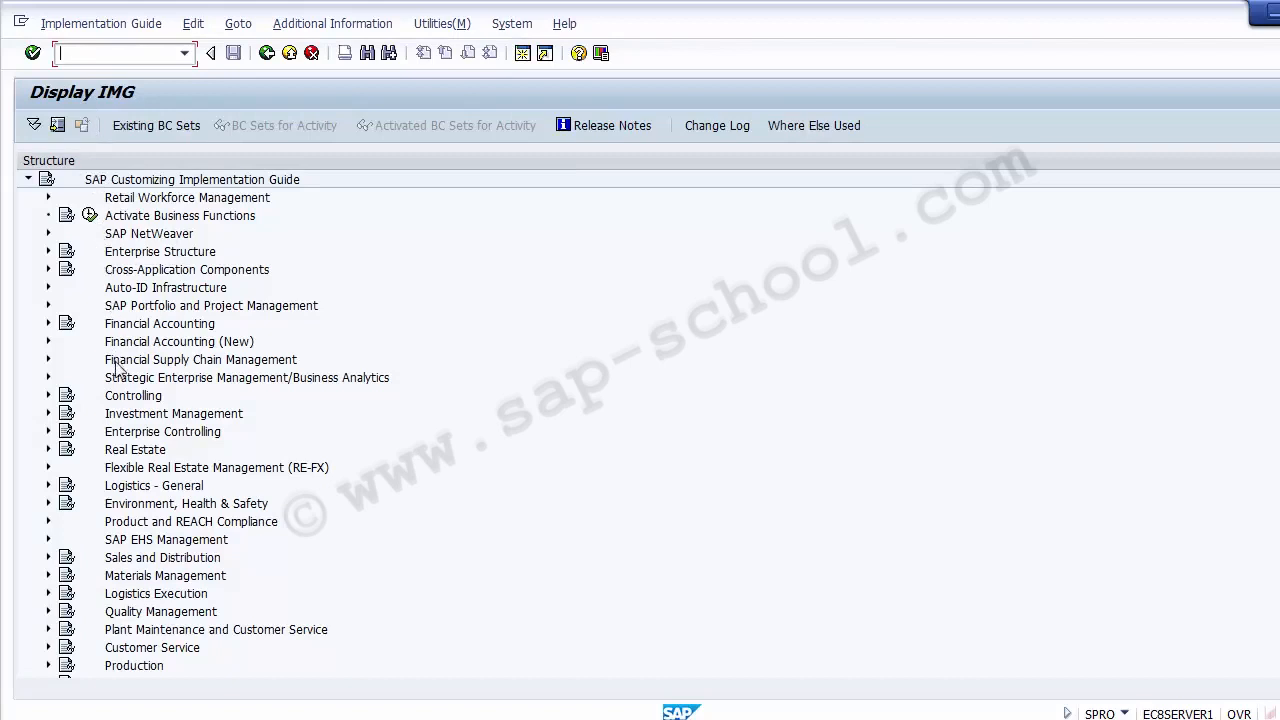
Step: Expand the implementation guide through Controlling and Cost Element Accounting down to the Reconciliation Ledger activities
{"action": "left_click", "coordinate": [120, 397]}
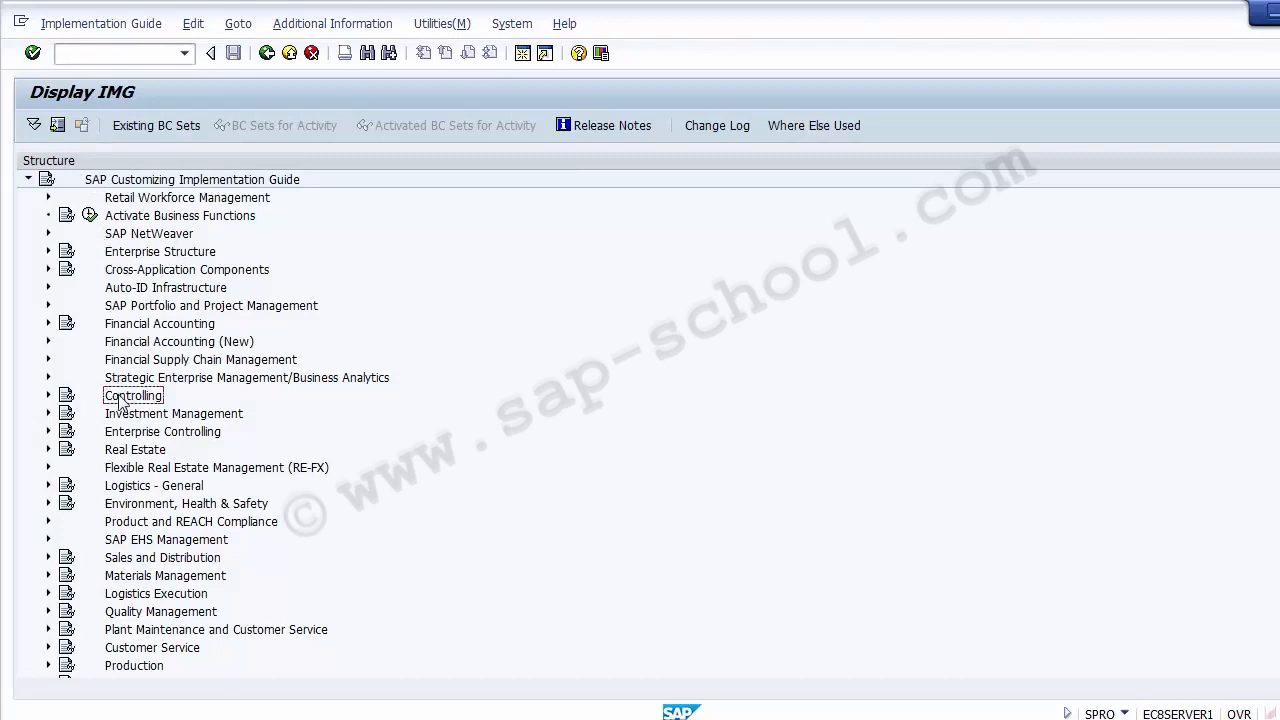
{"action": "left_click", "coordinate": [48, 396]}
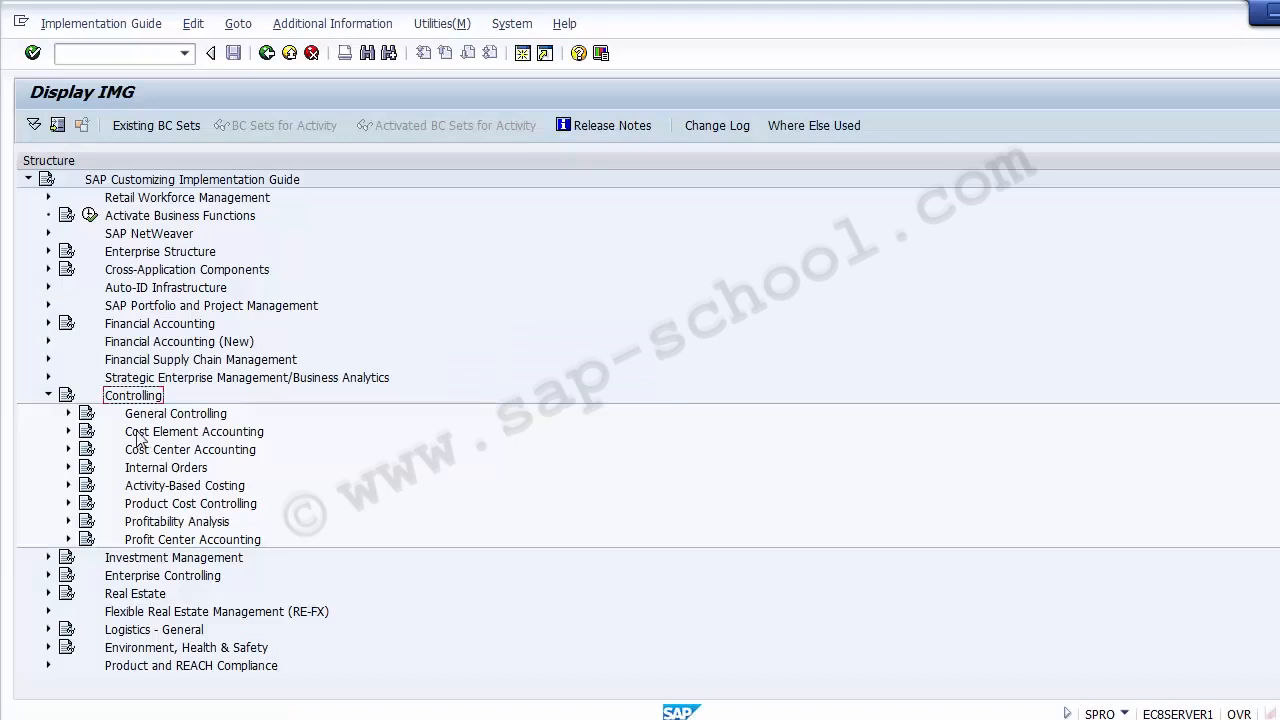
{"action": "left_click", "coordinate": [140, 436]}
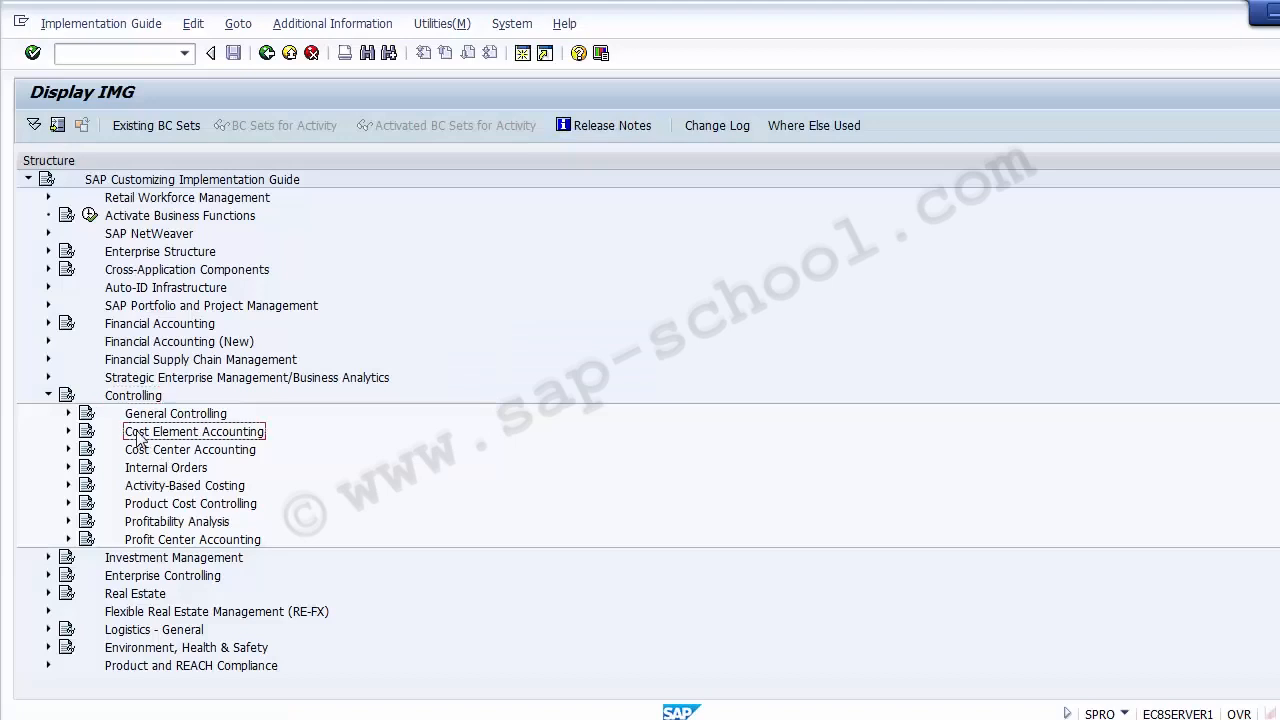
{"action": "left_click", "coordinate": [68, 431]}
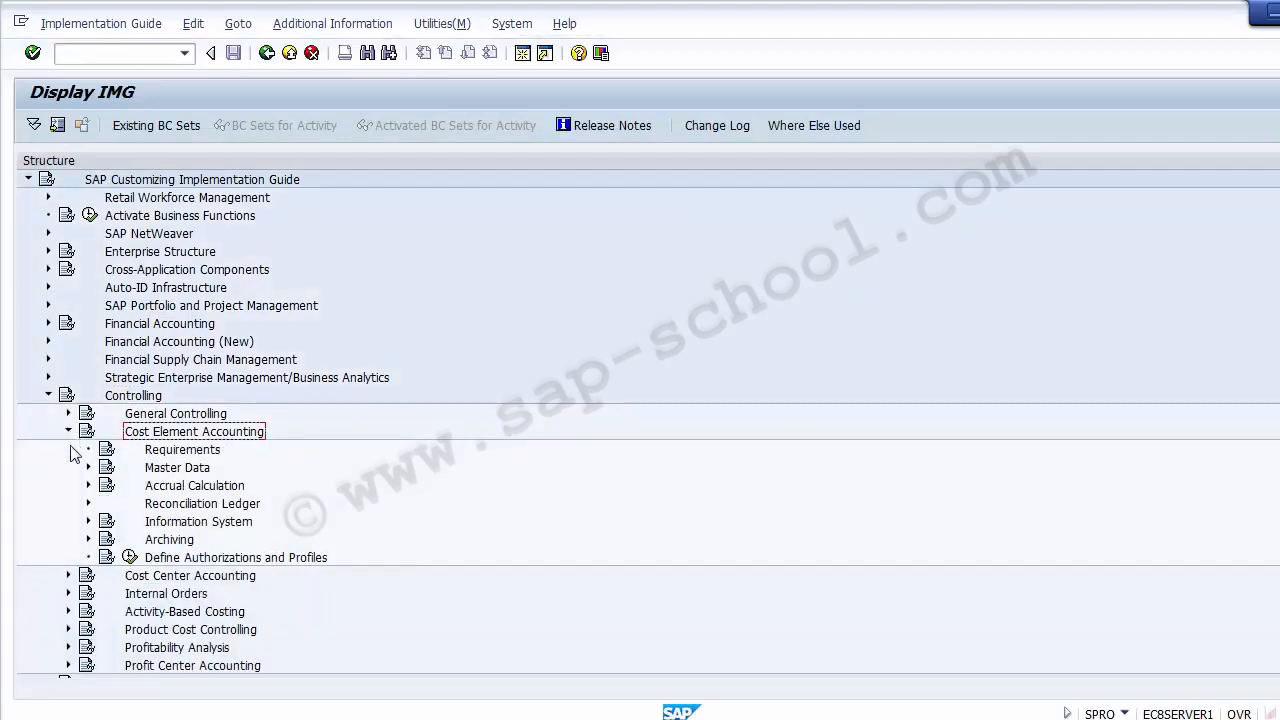
{"action": "left_click", "coordinate": [150, 510]}
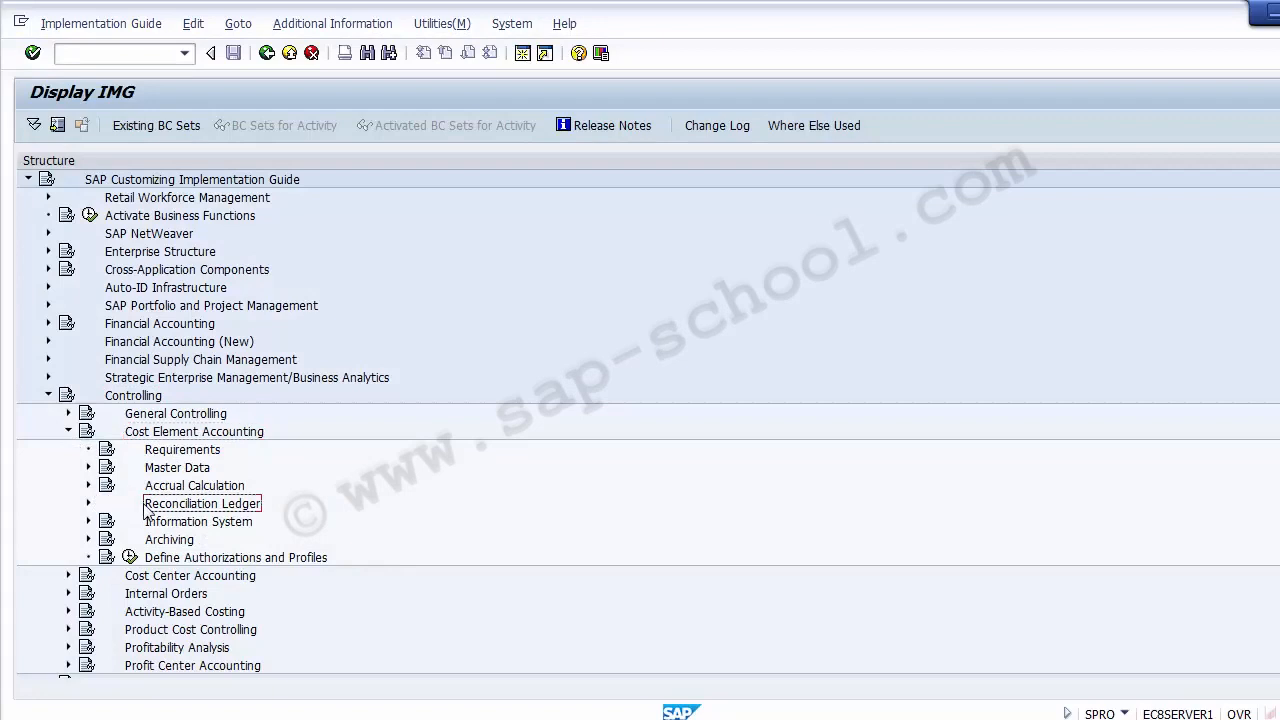
{"action": "left_click", "coordinate": [88, 504]}
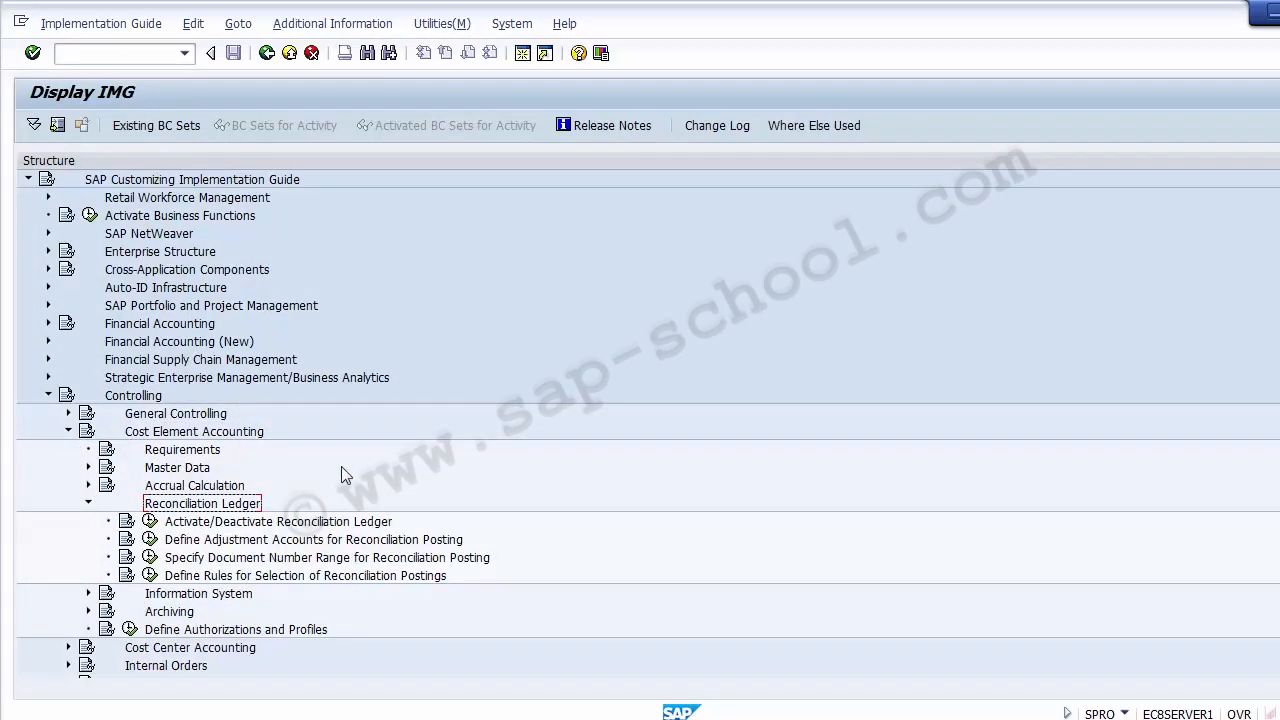
Step: Execute Activate/Deactivate Reconciliation Ledger and choose the Activate Reconciliation Ledger activity
{"action": "left_click", "coordinate": [311, 522]}
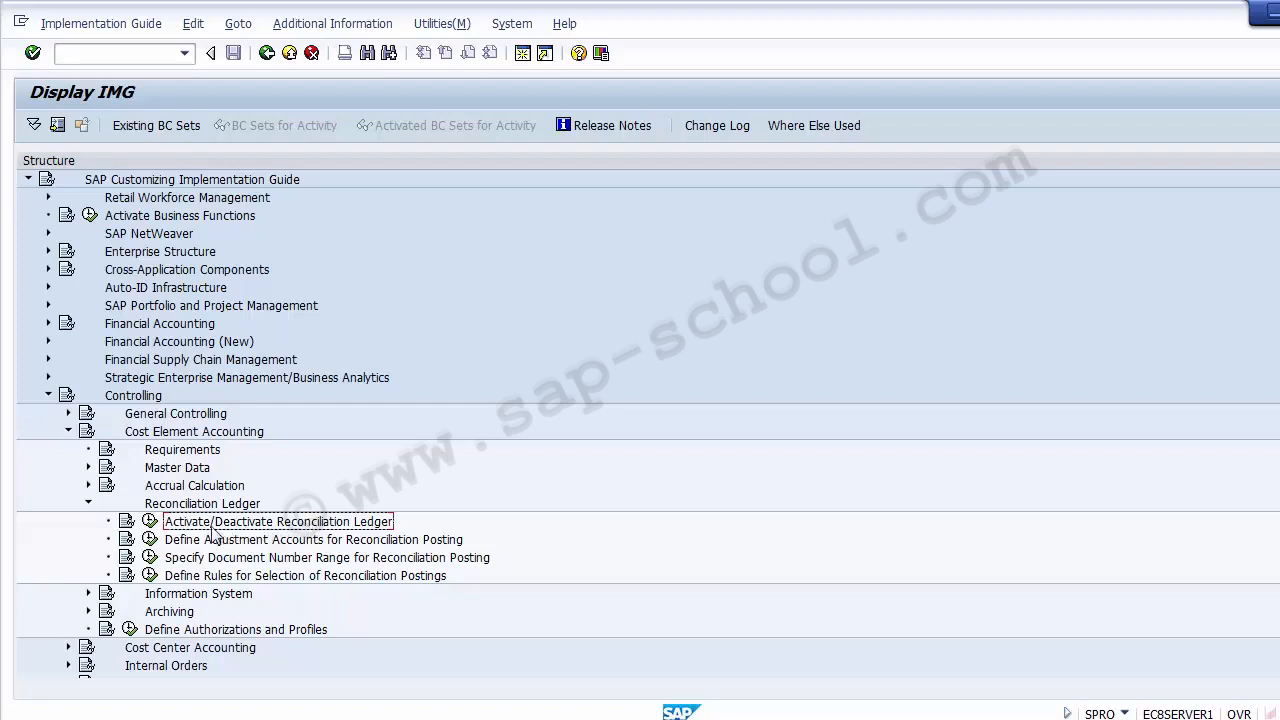
{"action": "left_click", "coordinate": [149, 522]}
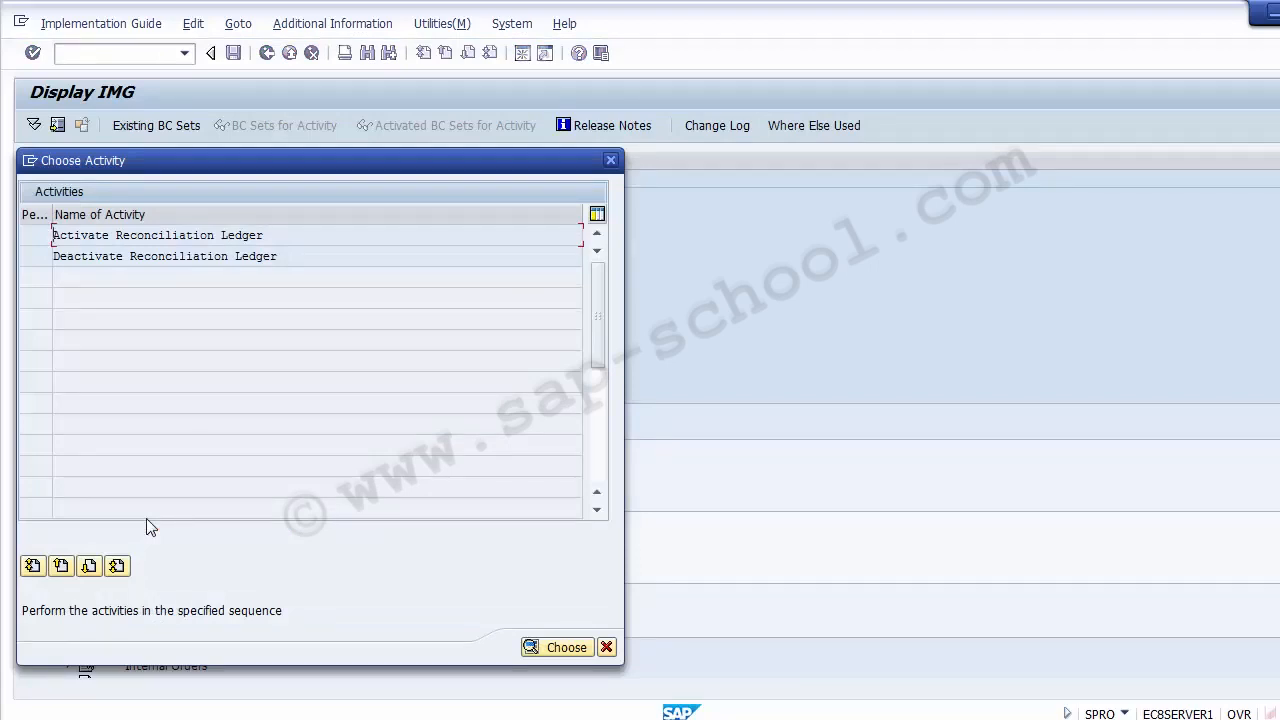
{"action": "double_click", "coordinate": [179, 235]}
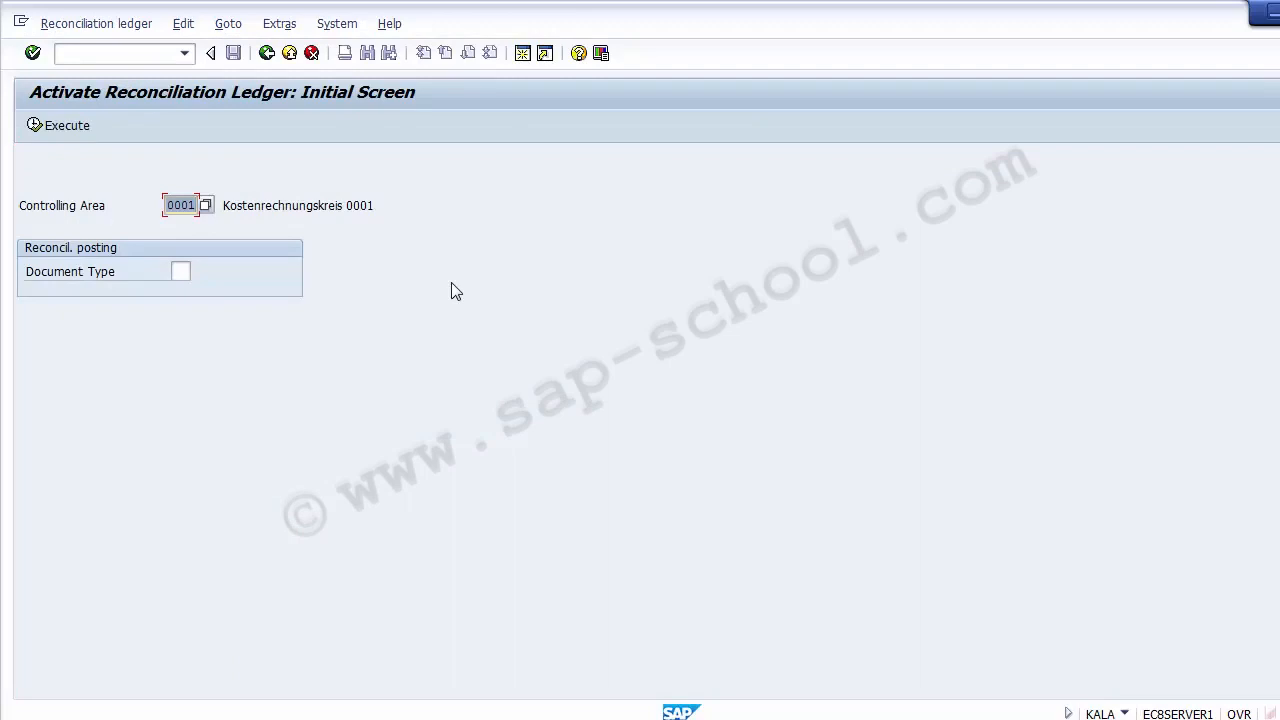
Step: Set the controlling area to Z100 for the reconciliation ledger activation
{"action": "key", "text": "Delete"}
{"action": "type", "text": "Z100"}
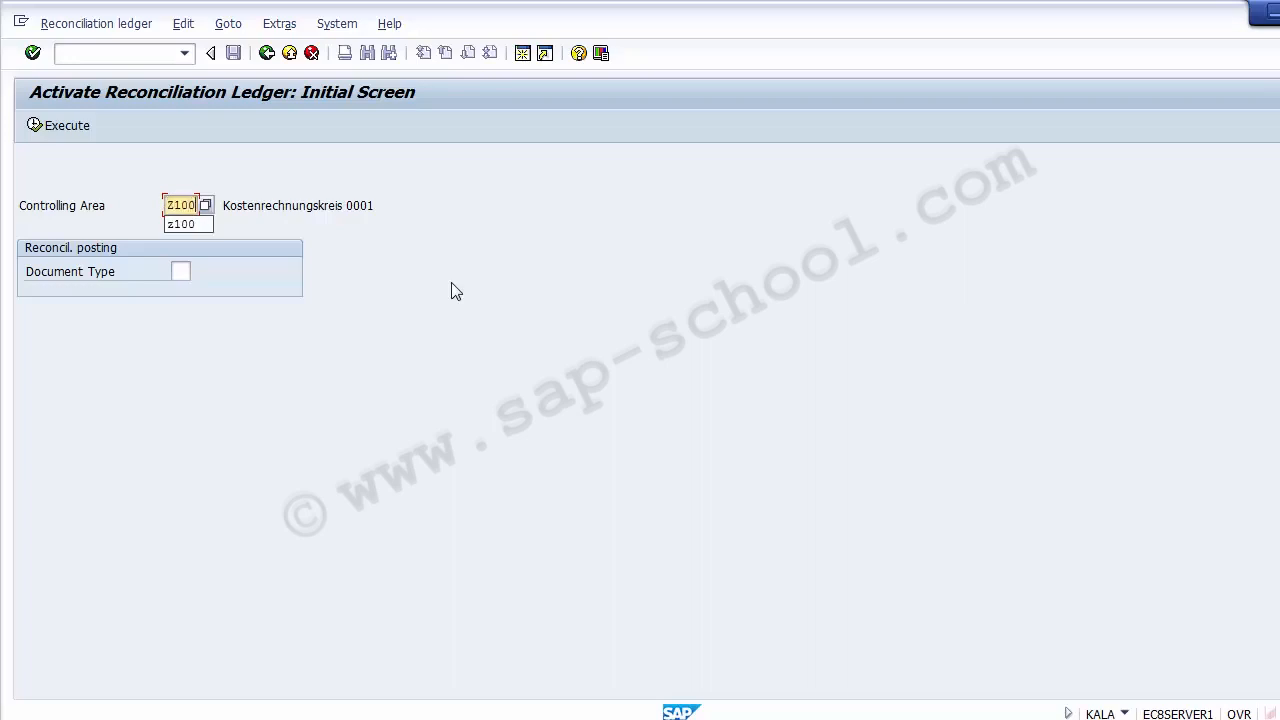
{"action": "left_click", "coordinate": [441, 273]}
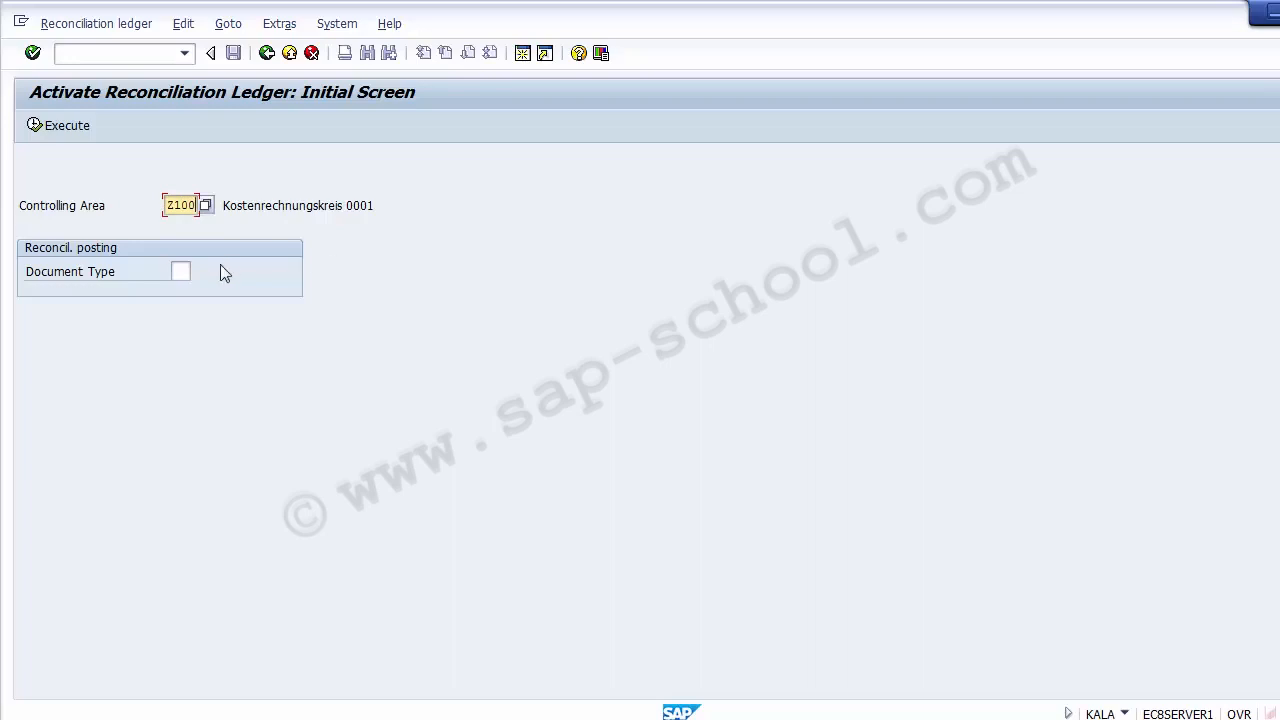
Step: Choose SA (G/L account document) as the reconciliation posting document type from the list of possible values
{"action": "left_click", "coordinate": [182, 271]}
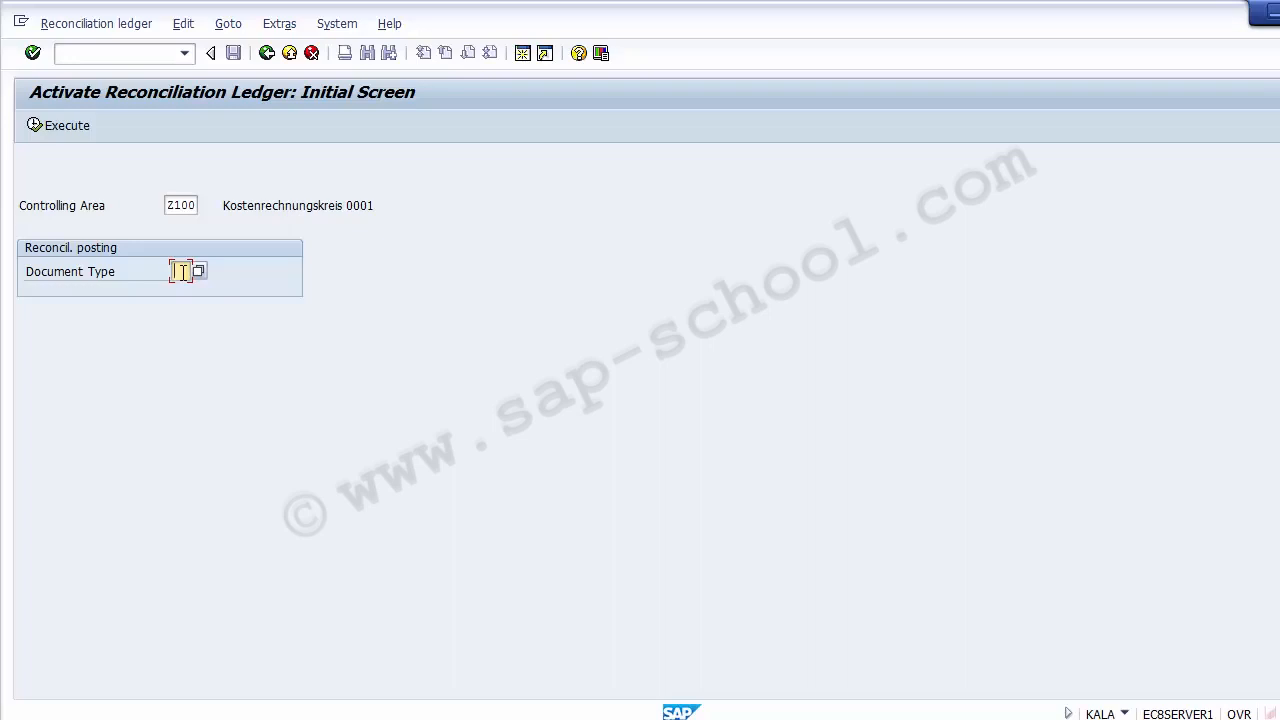
{"action": "left_click", "coordinate": [198, 272]}
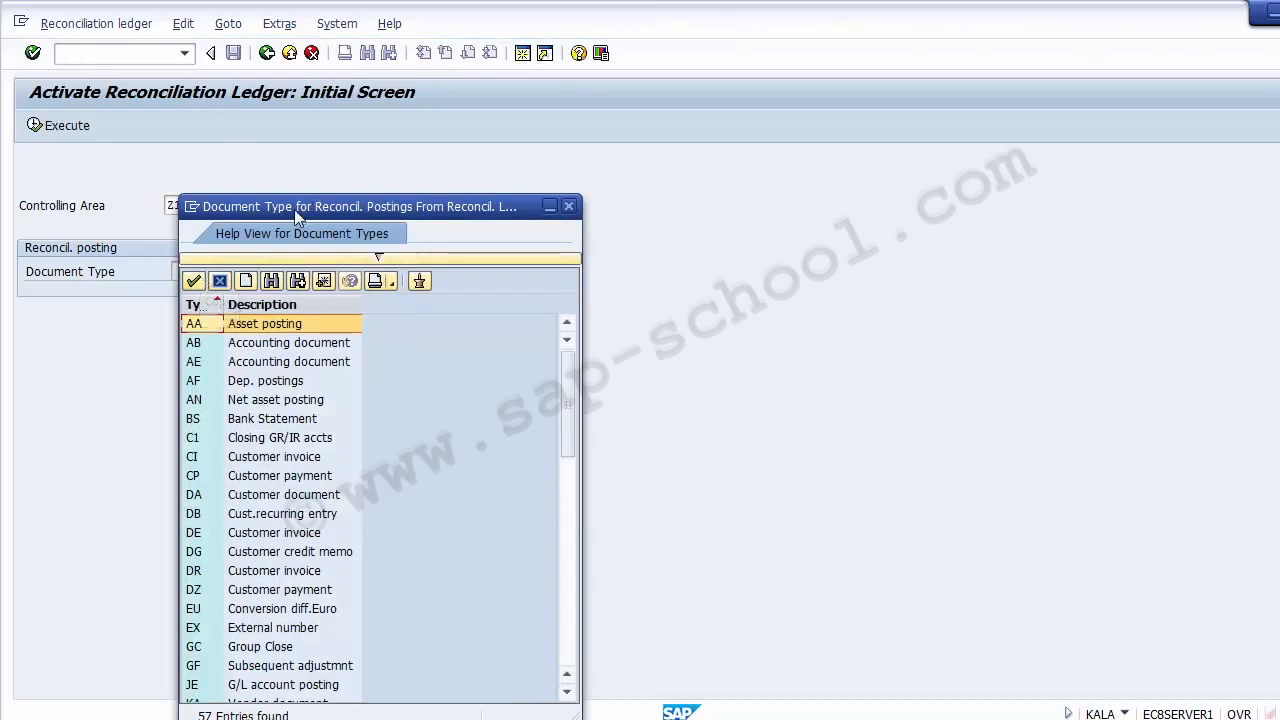
{"action": "left_click_drag", "start_coordinate": [294, 209], "coordinate": [246, 100]}
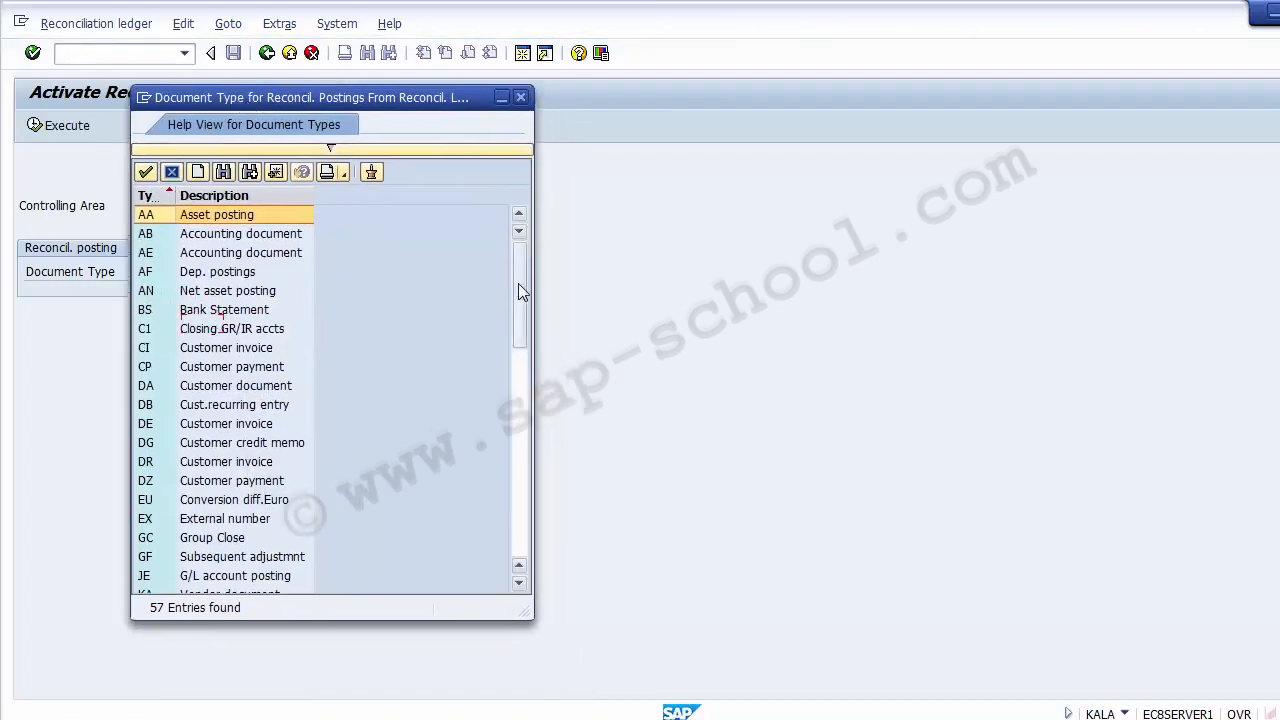
{"action": "left_click_drag", "start_coordinate": [517, 309], "coordinate": [517, 481]}
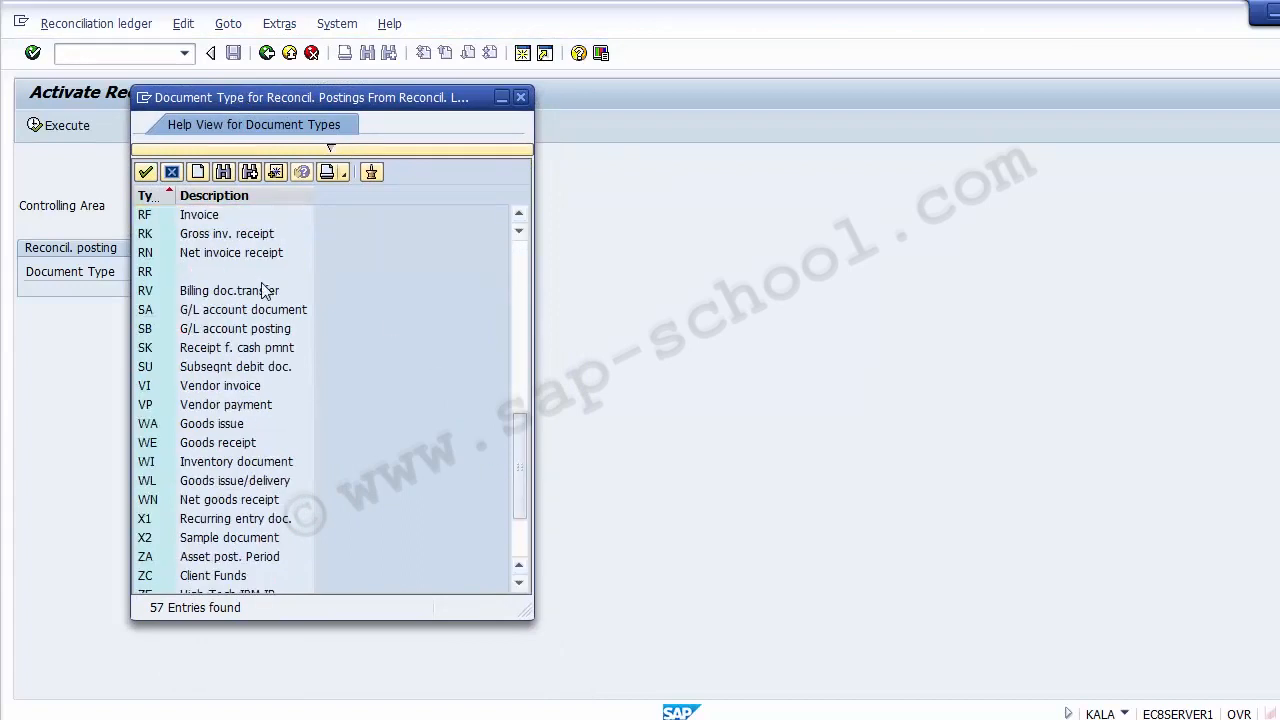
{"action": "left_click", "coordinate": [268, 309]}
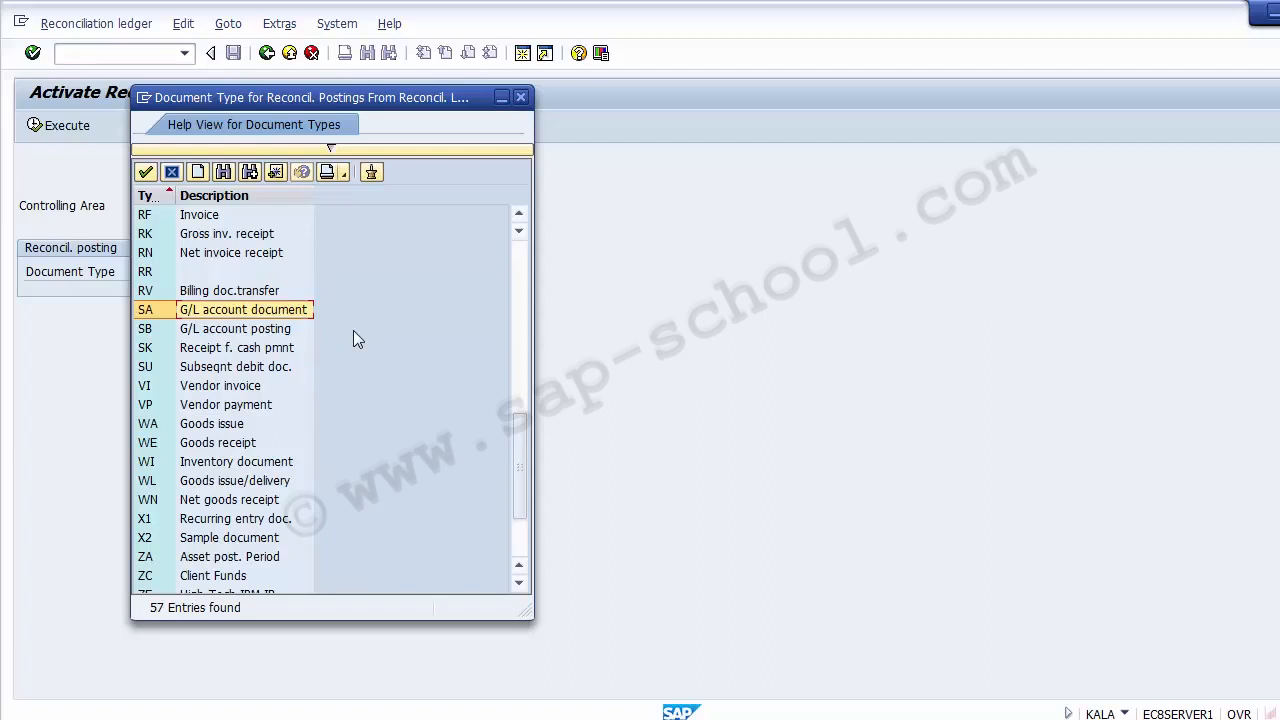
{"action": "double_click", "coordinate": [283, 312]}
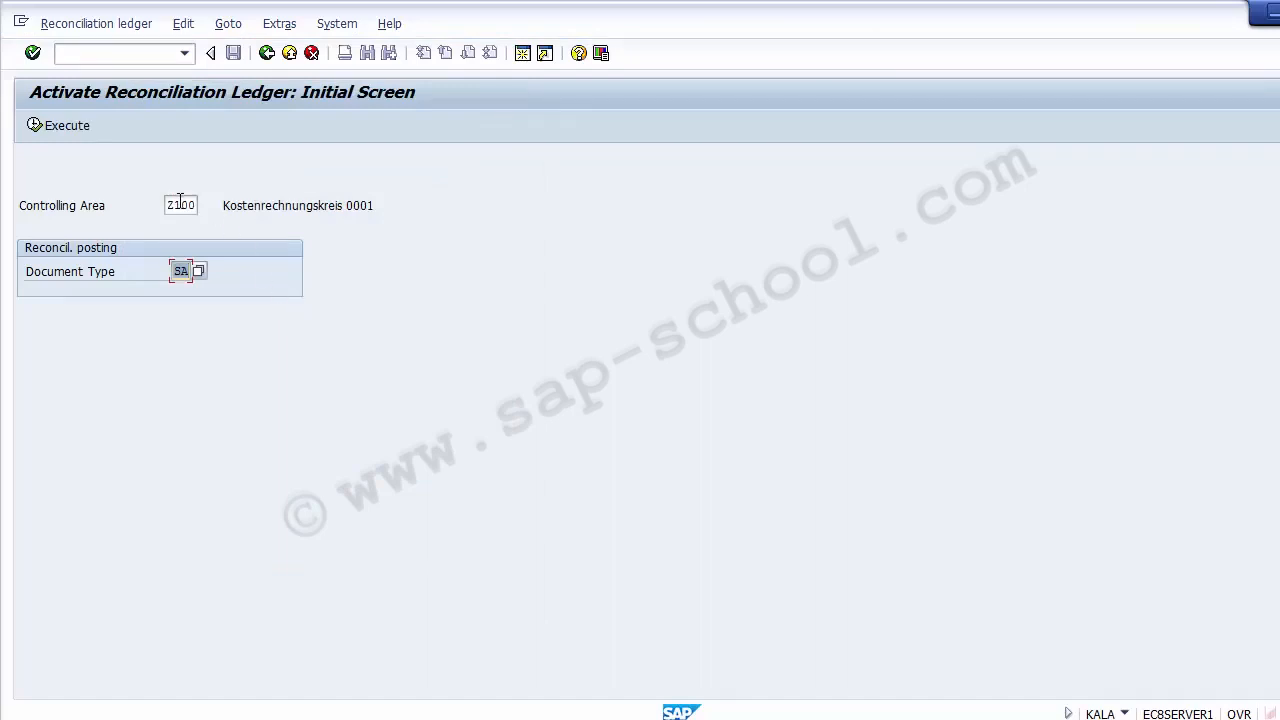
Step: Execute the reconciliation ledger activation for controlling area Z100 with document type SA and acknowledge the system messages
{"action": "left_click", "coordinate": [185, 205]}
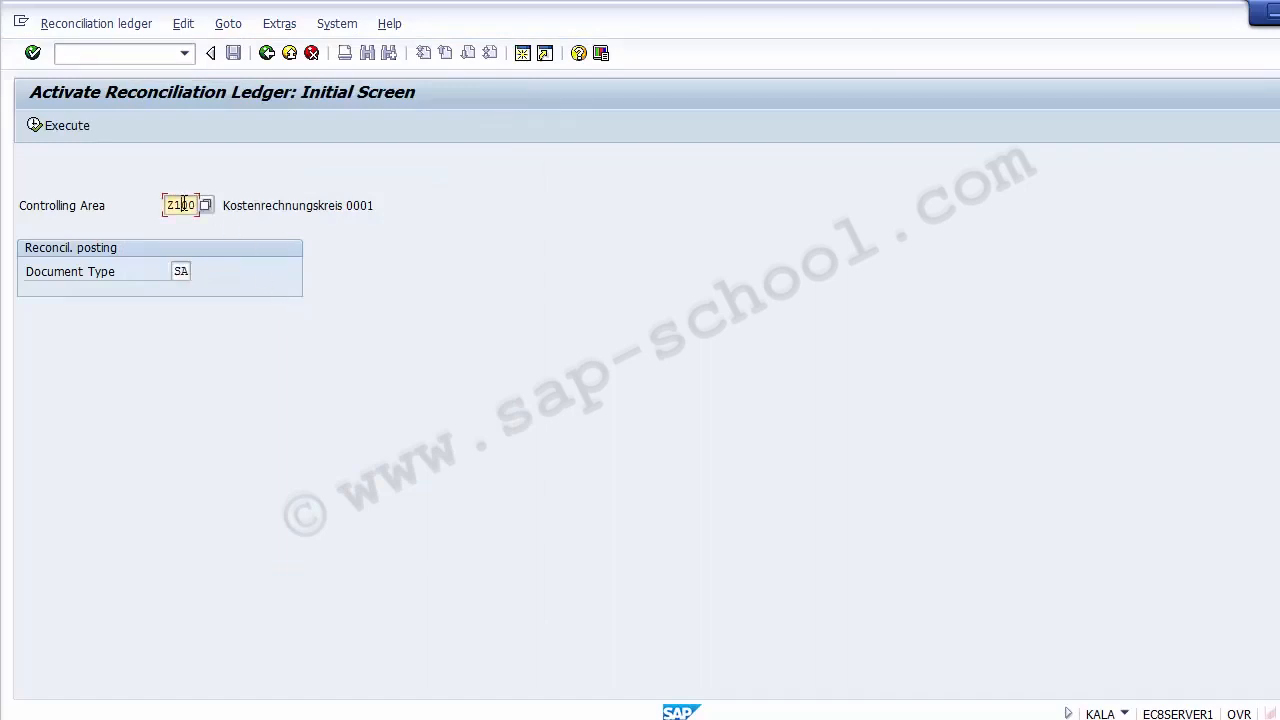
{"action": "left_click", "coordinate": [185, 272]}
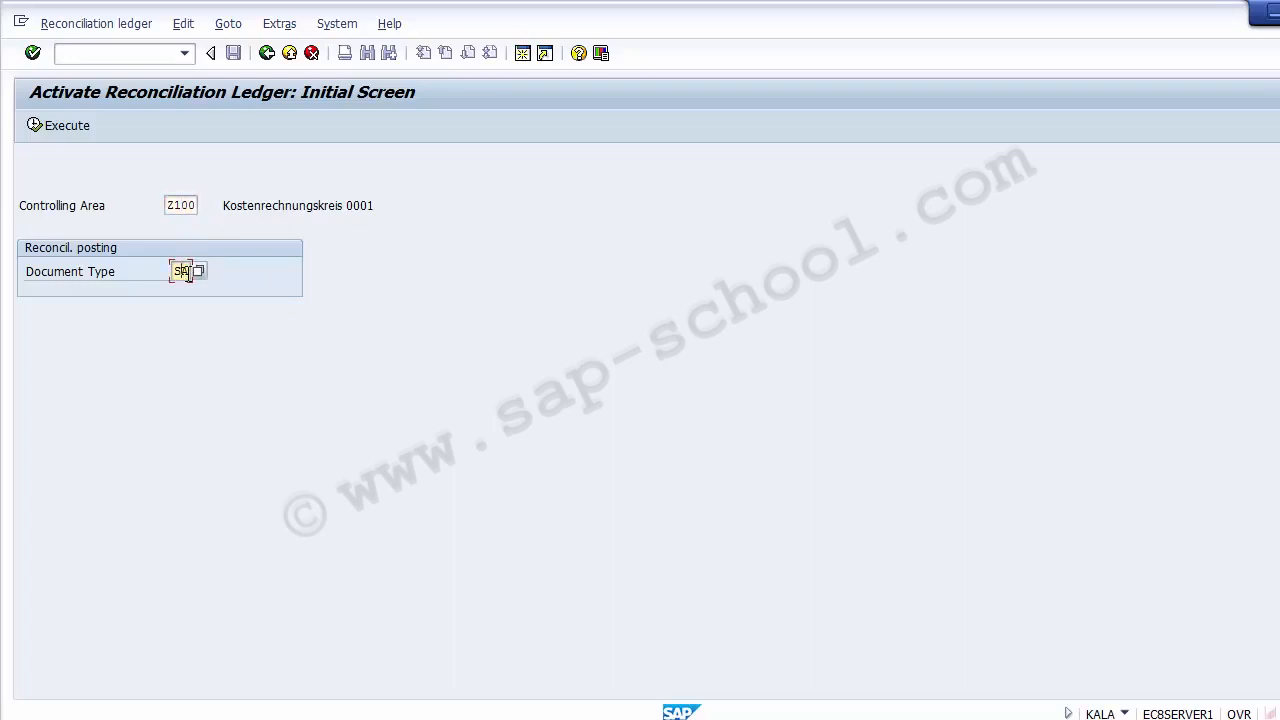
{"action": "left_click", "coordinate": [63, 127]}
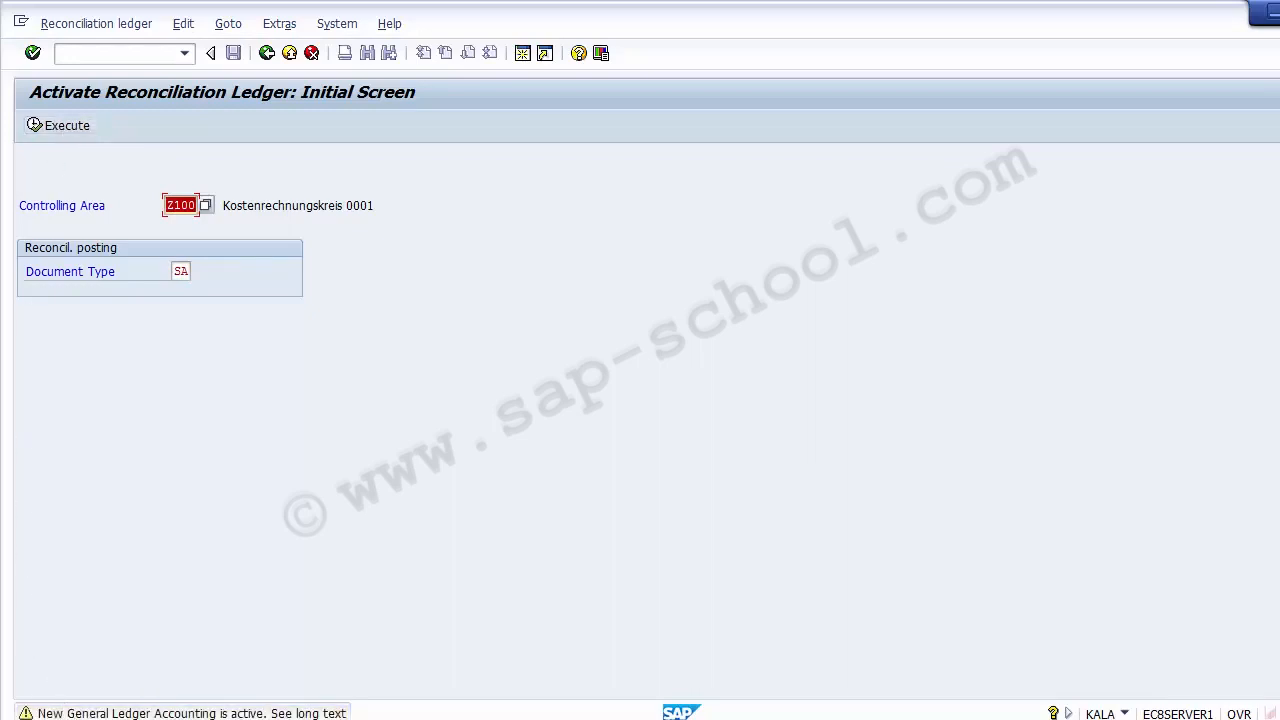
{"action": "left_click", "coordinate": [425, 463]}
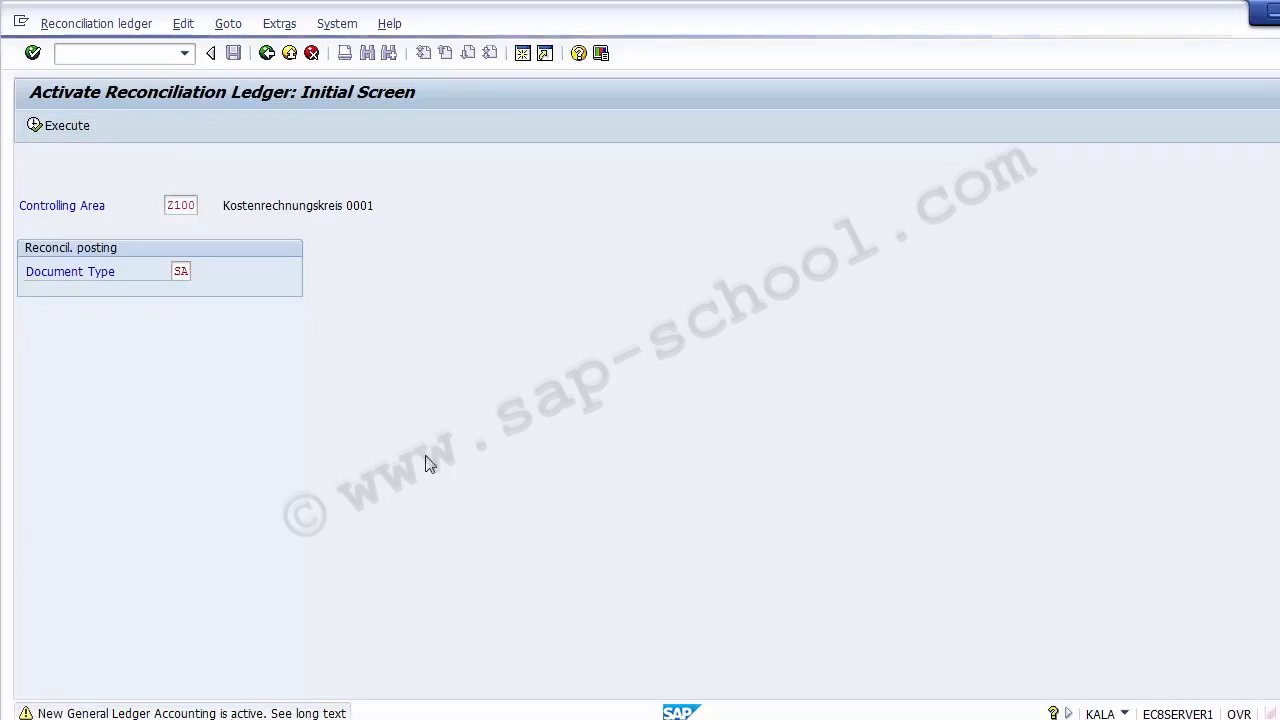
{"action": "key", "text": "Return"}
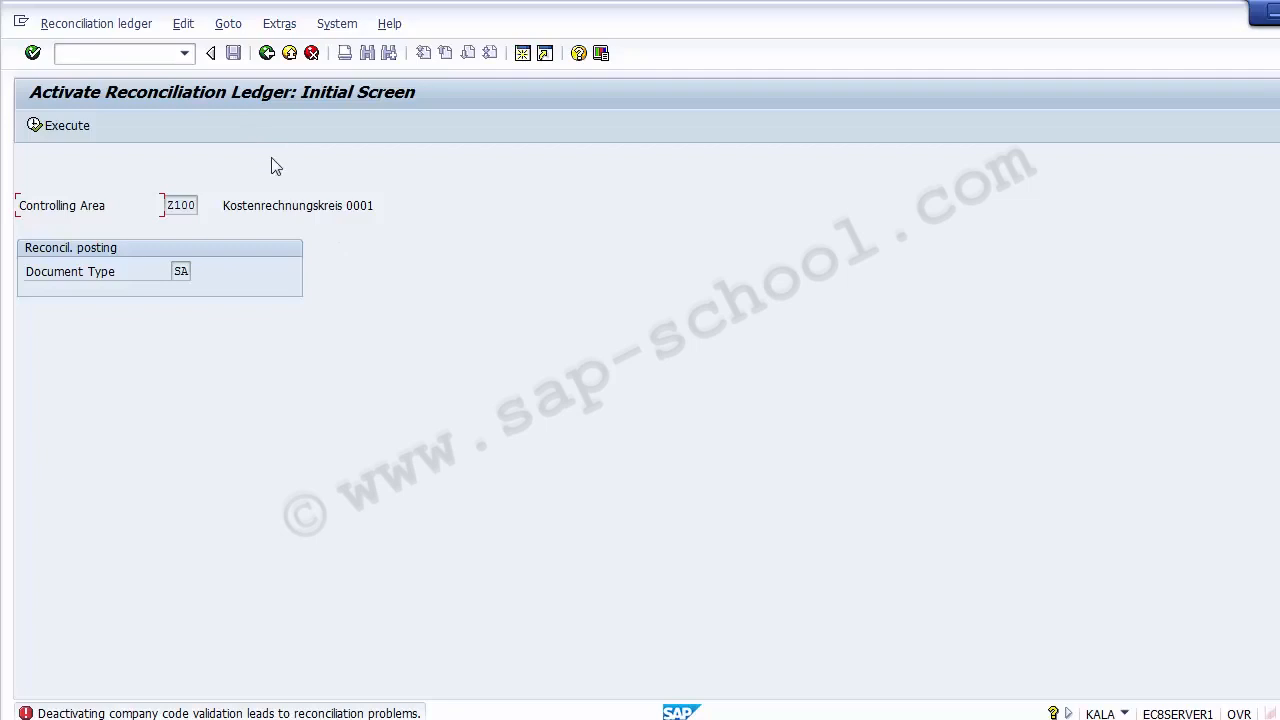
{"action": "key", "text": "Return"}
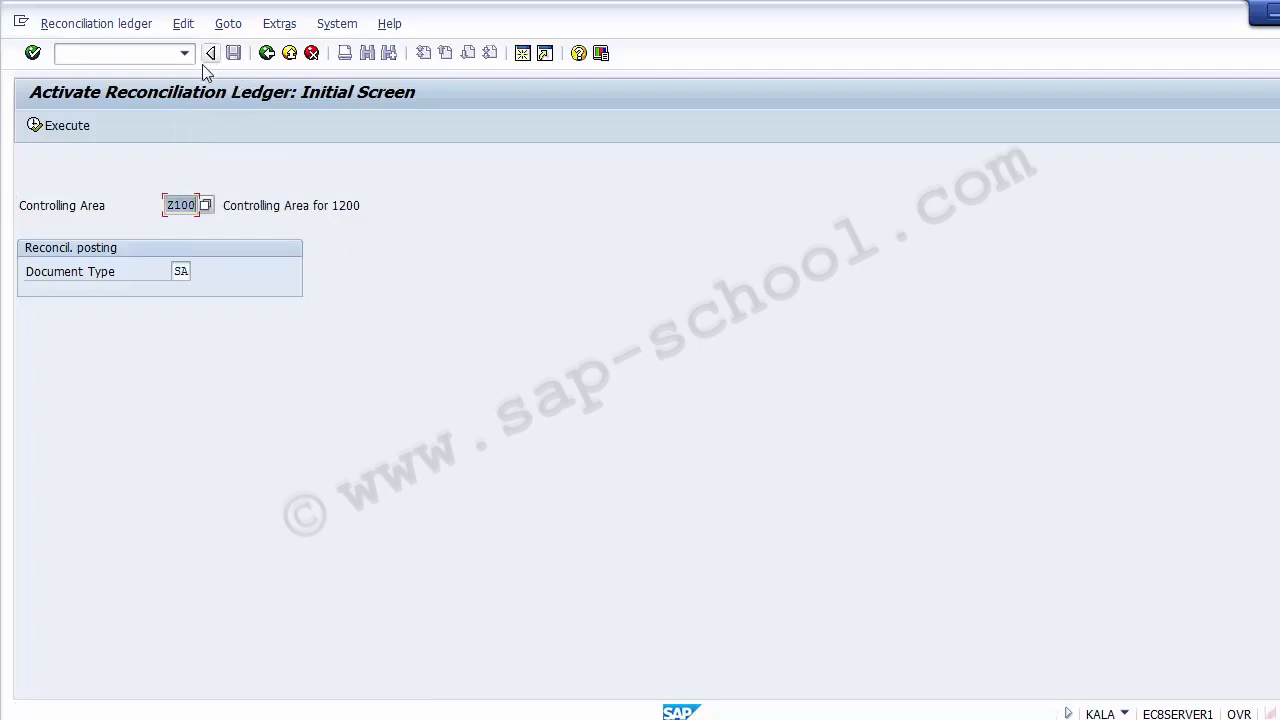
Step: Leave the activation screen and close the activity selection to return to the implementation guide
{"action": "left_click", "coordinate": [266, 53]}
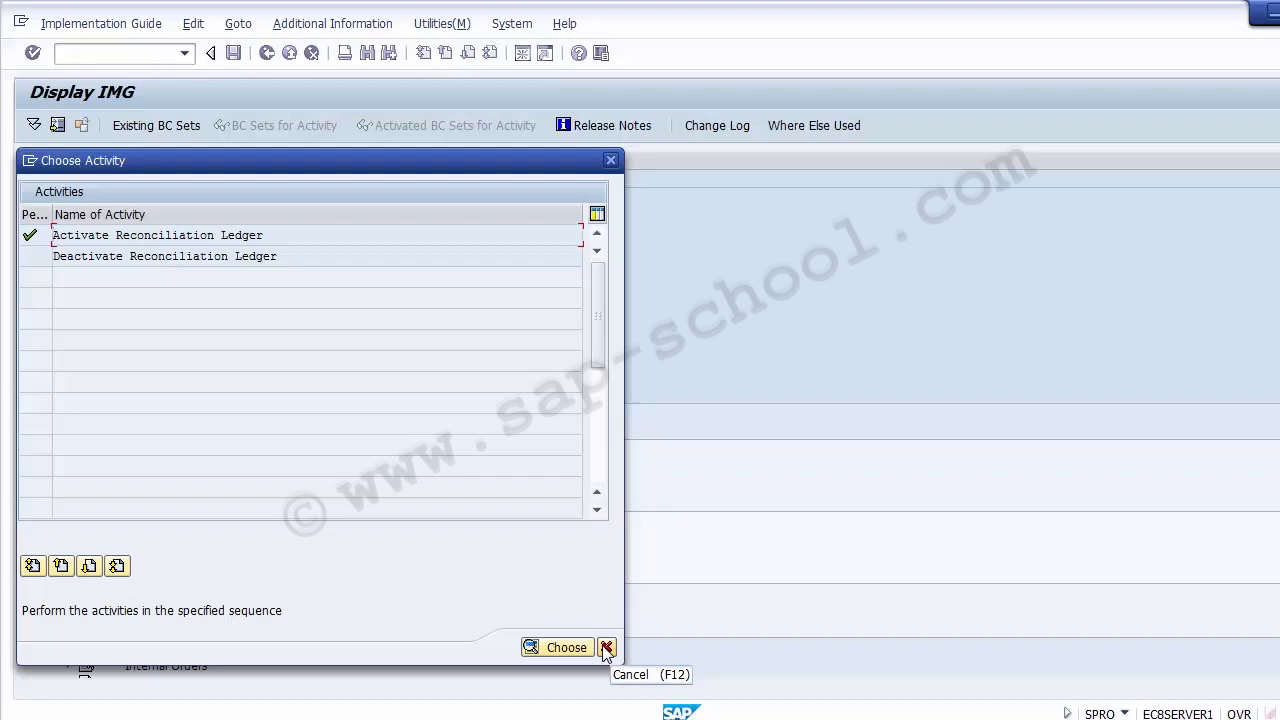
{"action": "left_click", "coordinate": [266, 238]}
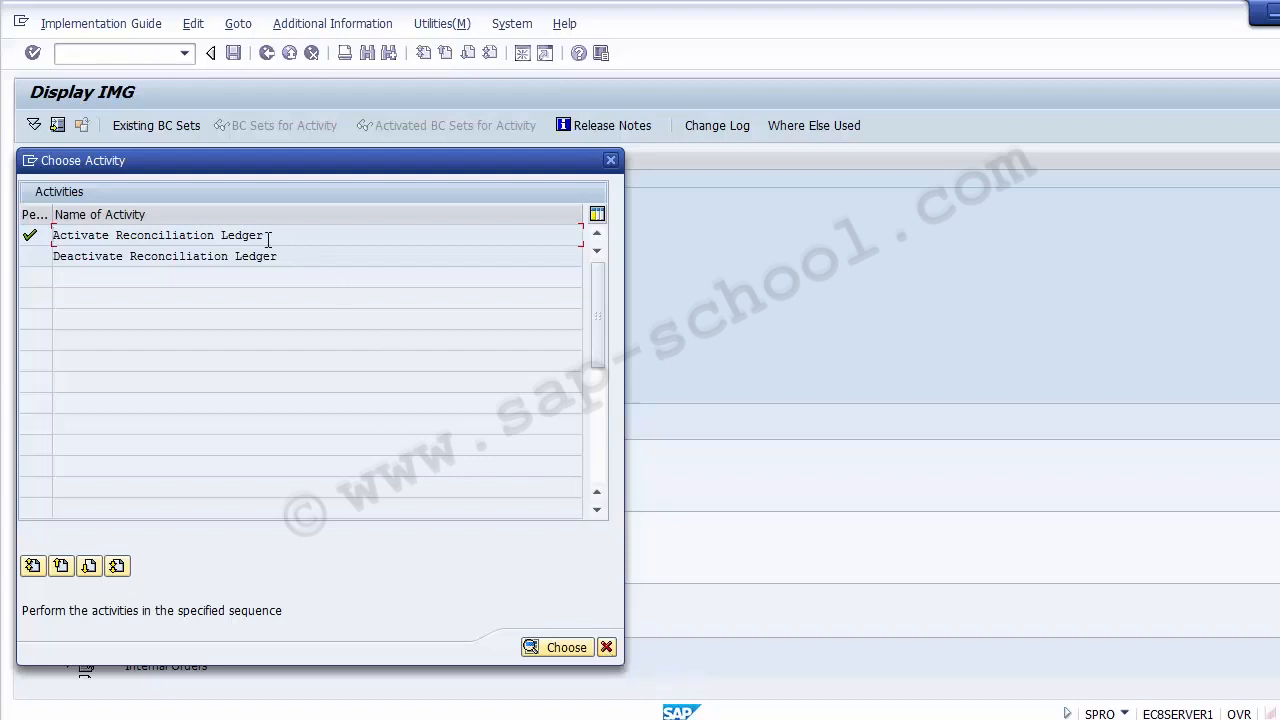
{"action": "left_click", "coordinate": [606, 648]}
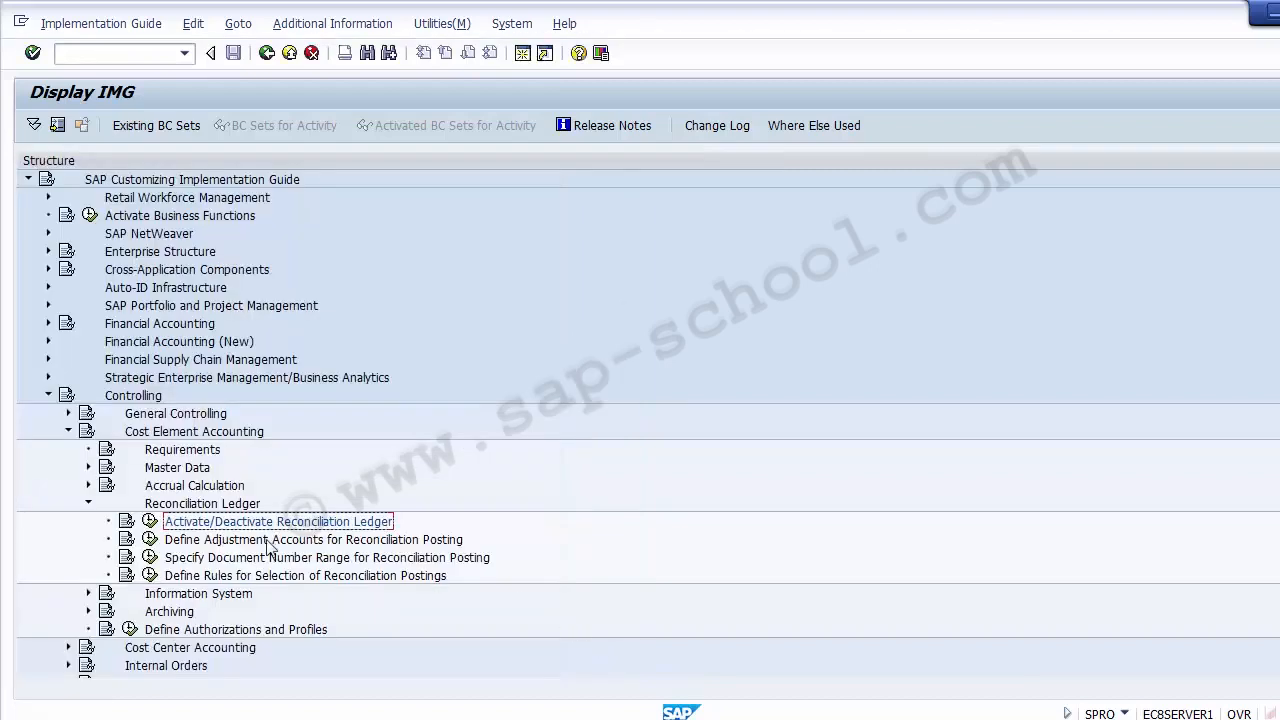
Step: Collapse Cost Element Accounting and open the Maintain Controlling Area activity under General Controlling, Organization
{"action": "left_click", "coordinate": [69, 432]}
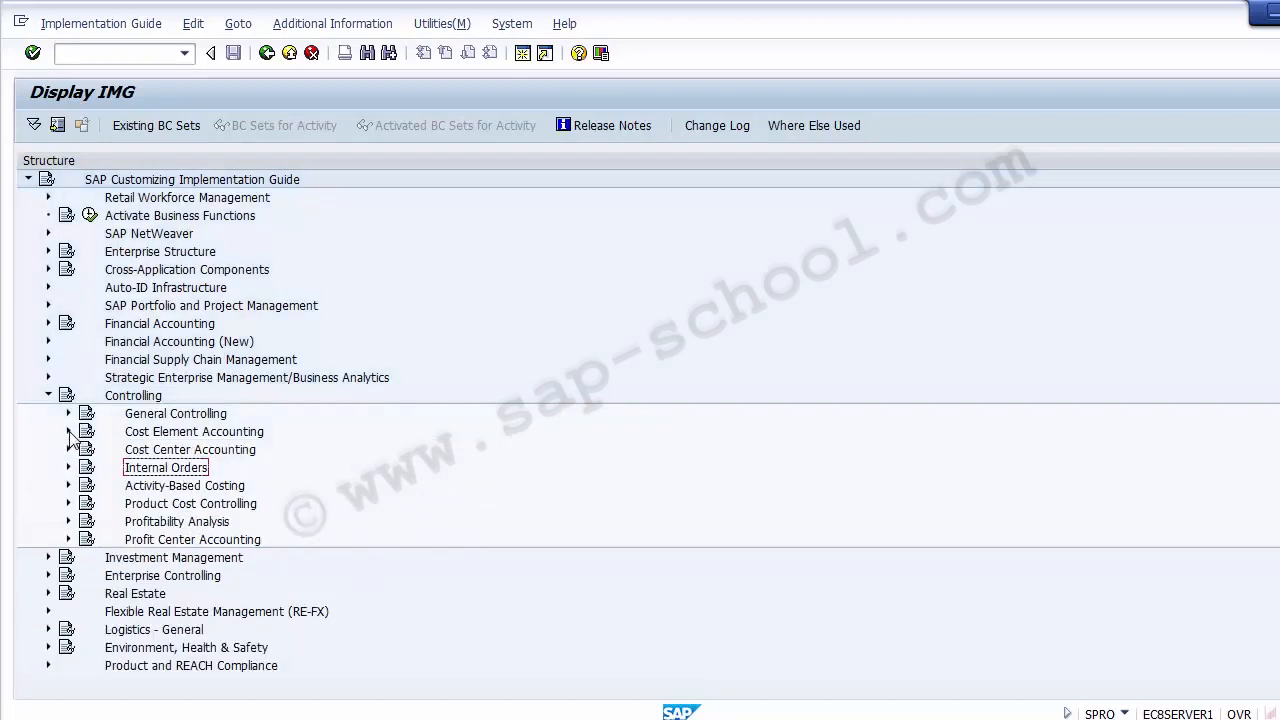
{"action": "left_click", "coordinate": [133, 396]}
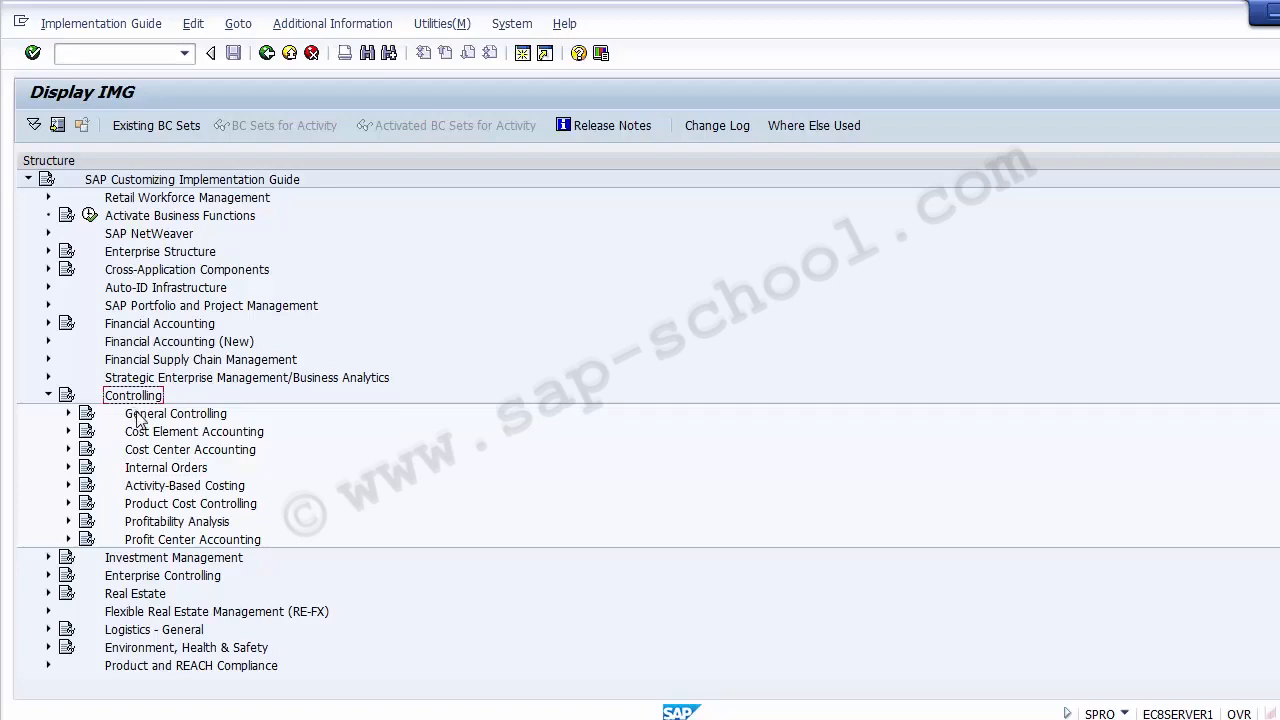
{"action": "left_click", "coordinate": [142, 416]}
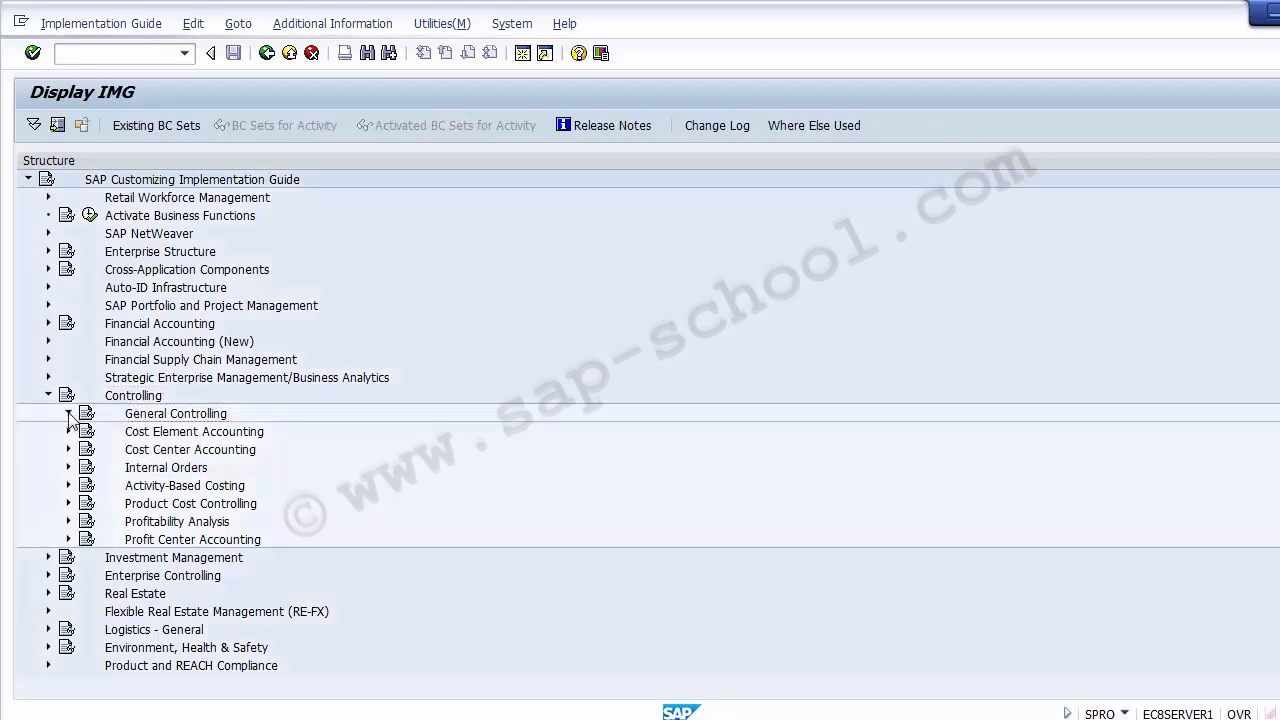
{"action": "left_click", "coordinate": [69, 413]}
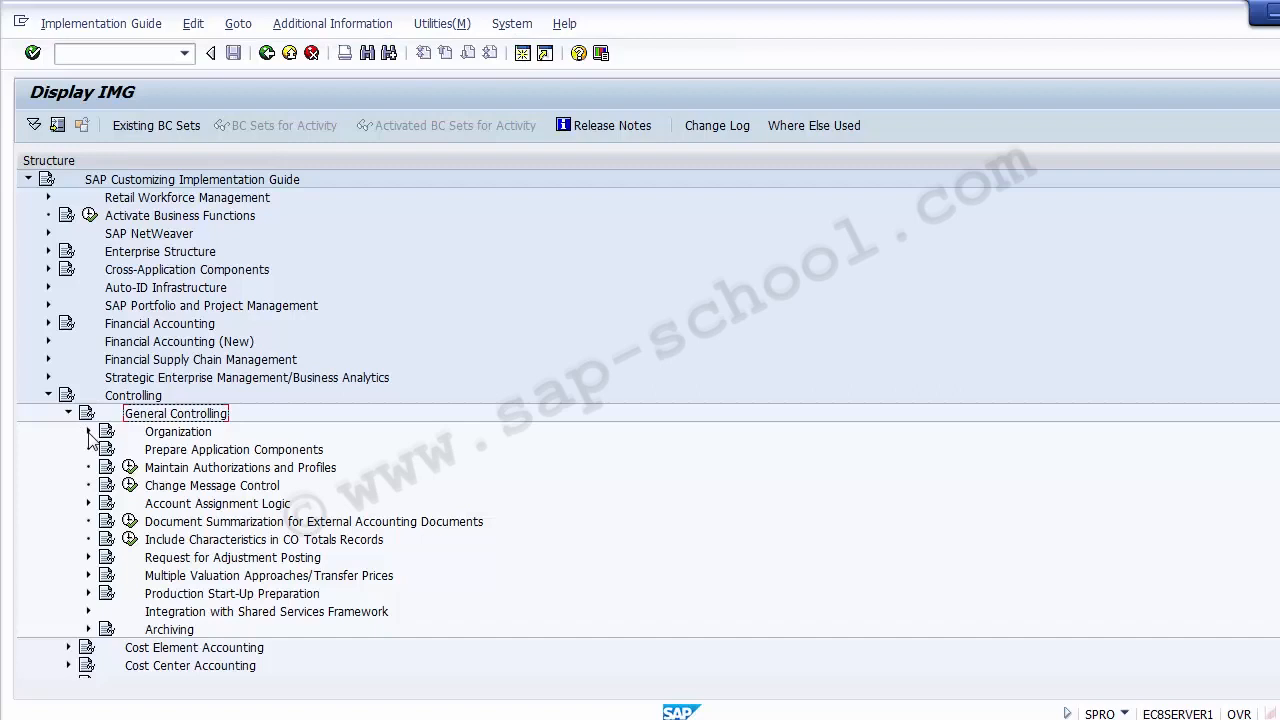
{"action": "left_click", "coordinate": [88, 431]}
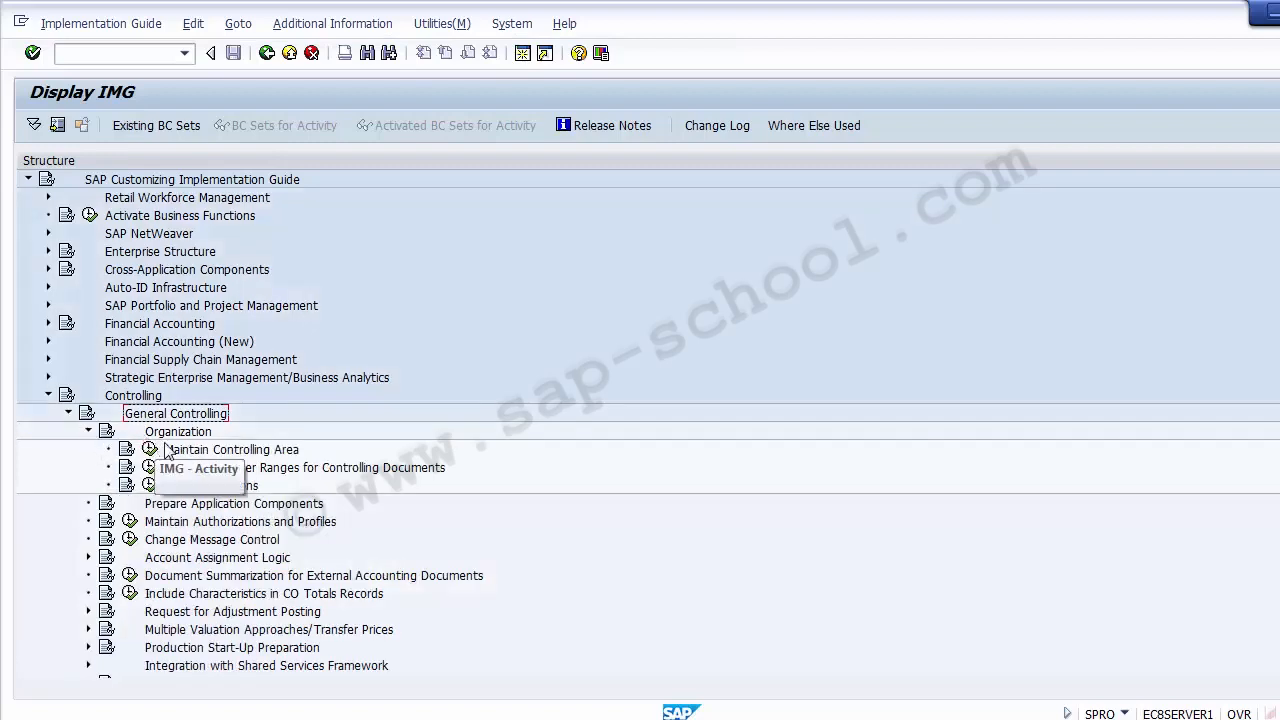
{"action": "left_click", "coordinate": [196, 452]}
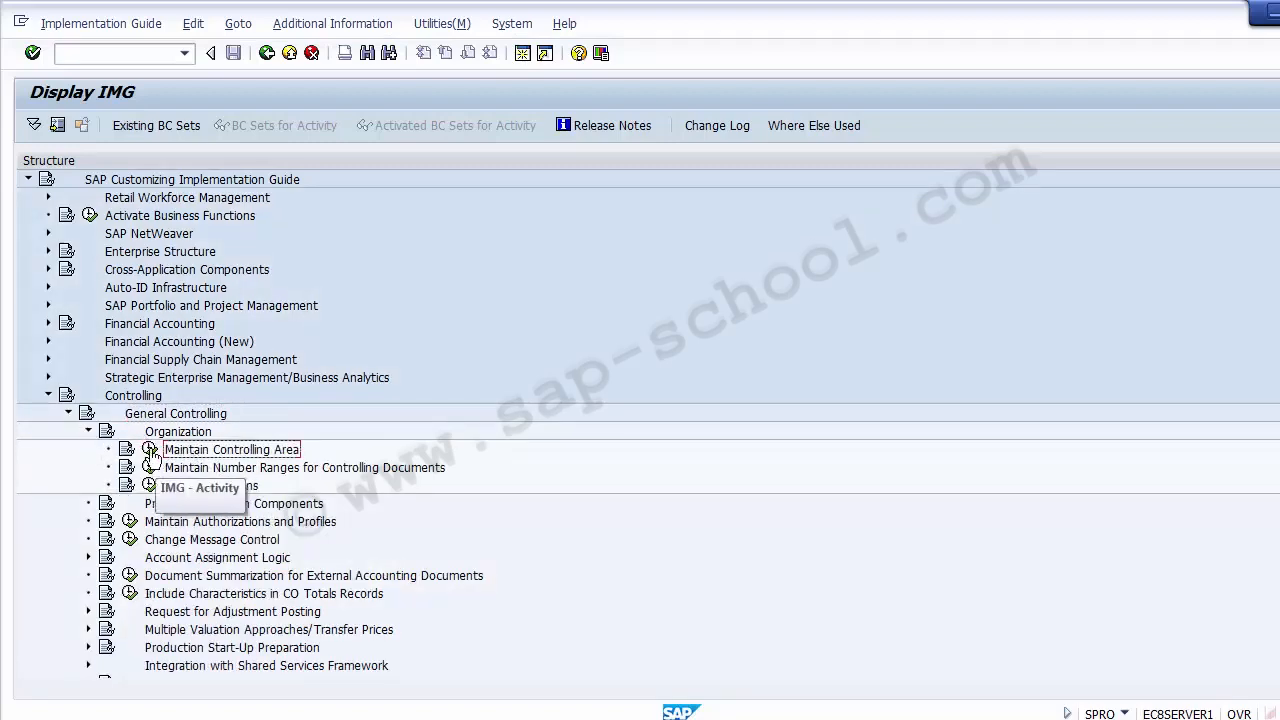
{"action": "left_click", "coordinate": [150, 449]}
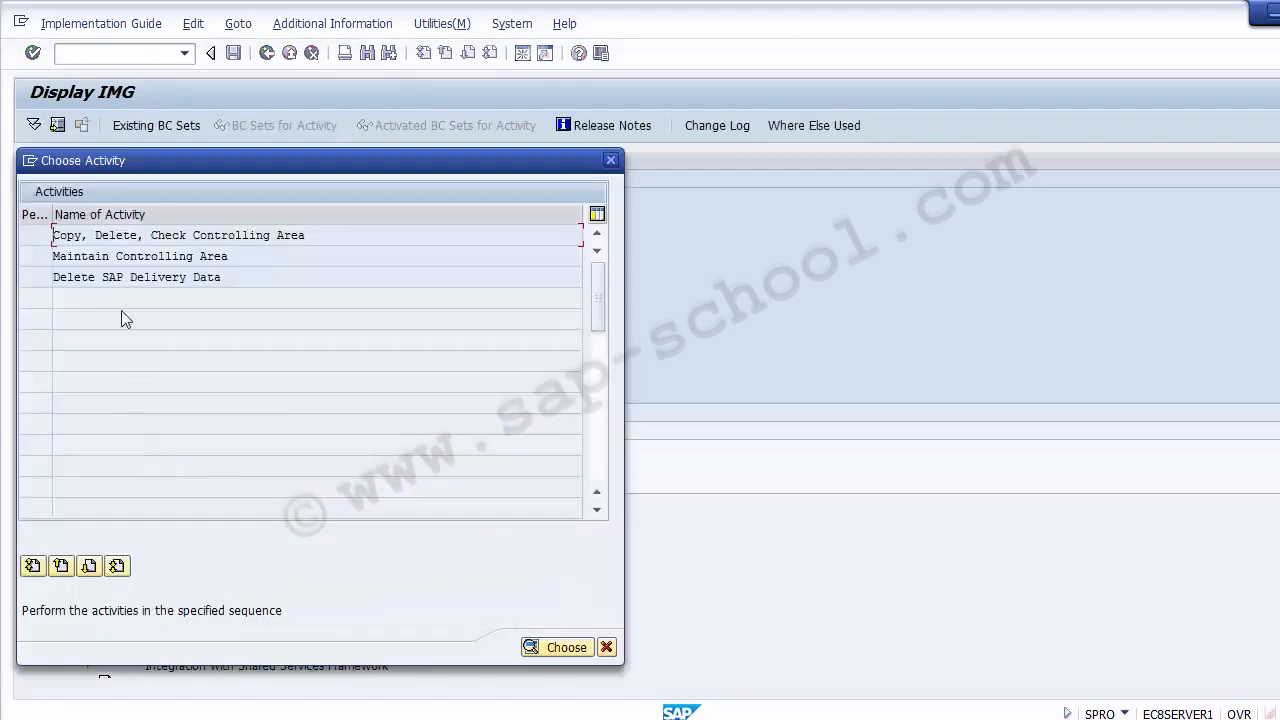
{"action": "double_click", "coordinate": [146, 256]}
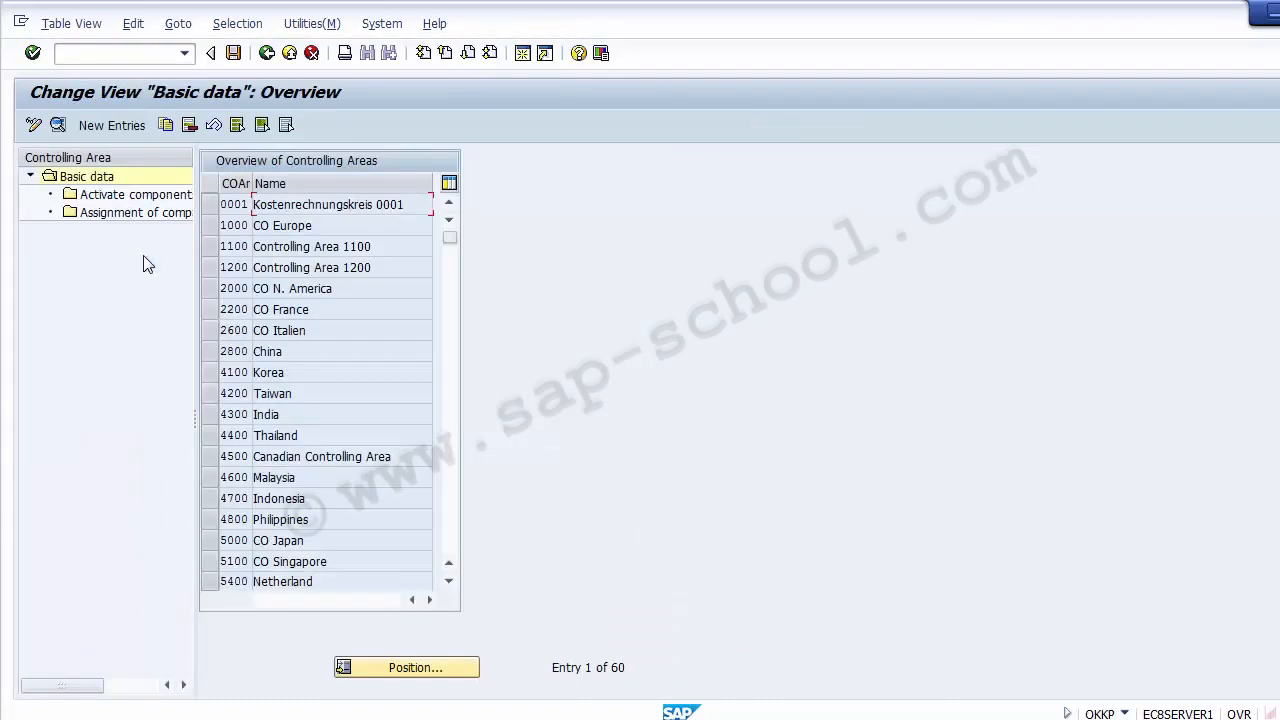
Step: Position the controlling area overview on Z100 and open its basic data details
{"action": "left_click", "coordinate": [381, 672]}
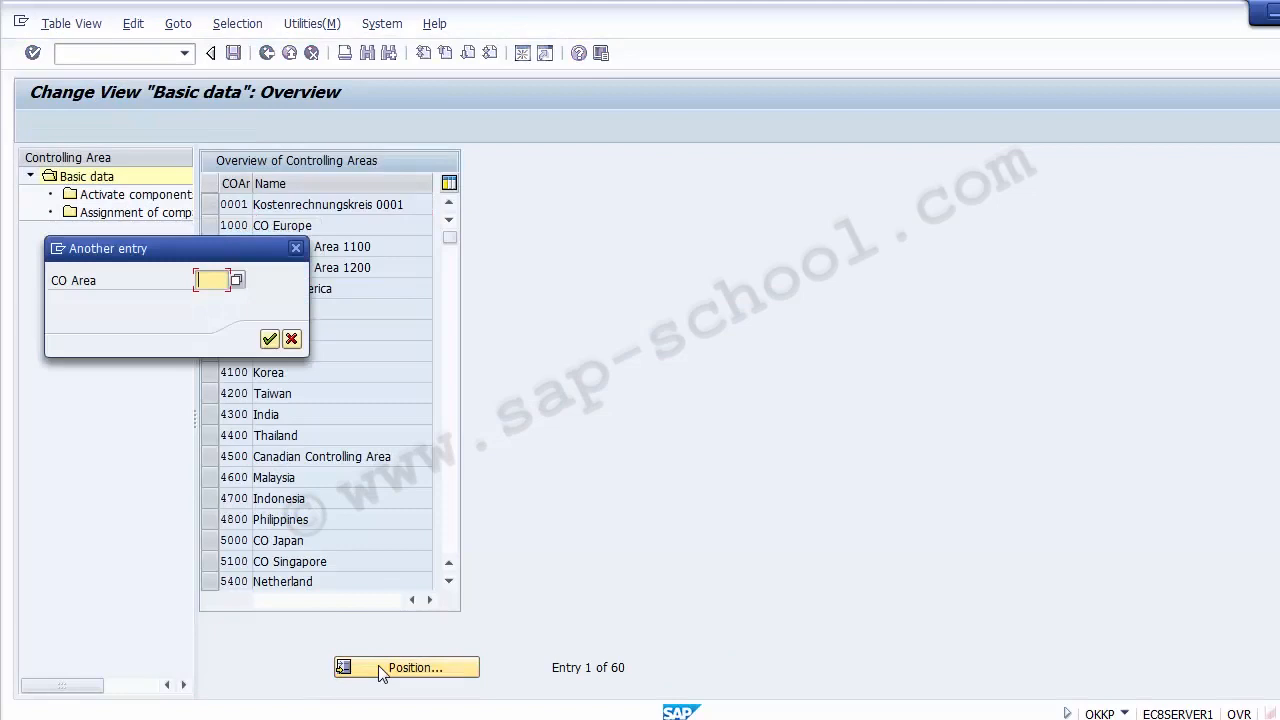
{"action": "type", "text": "Z100"}
{"action": "key", "text": "Return"}
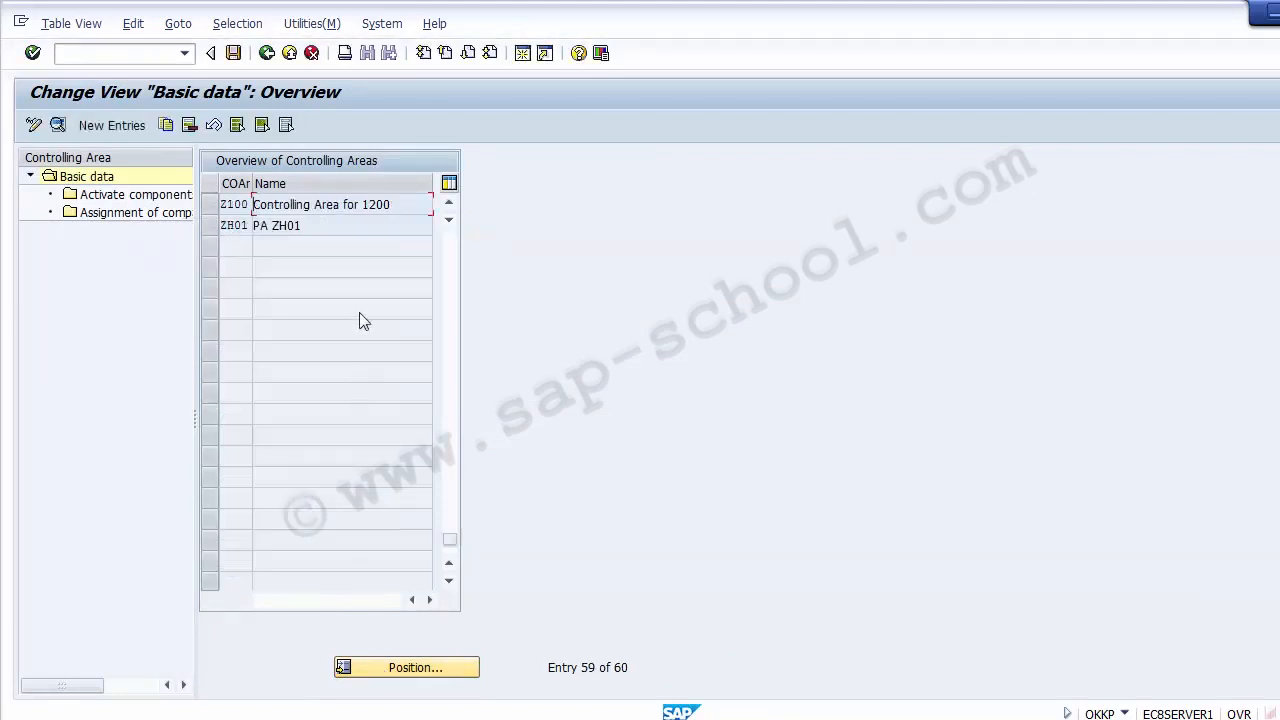
{"action": "double_click", "coordinate": [270, 204]}
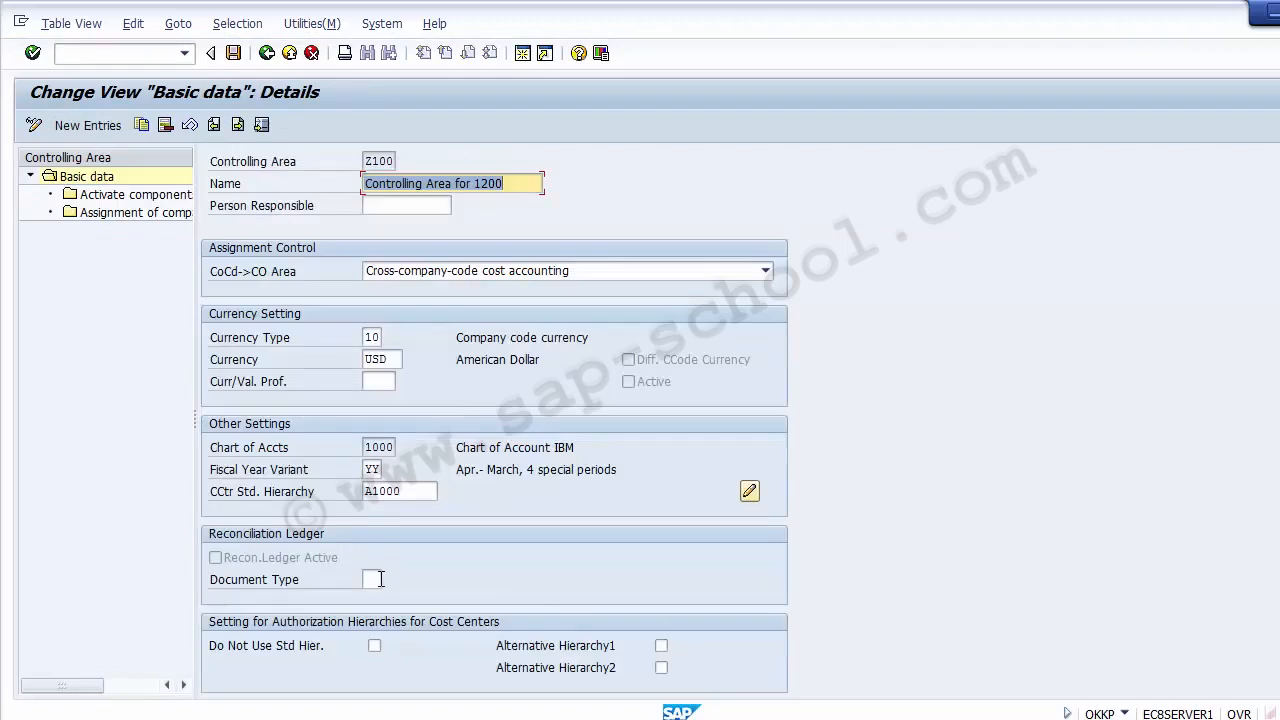
Step: Set the reconciliation ledger document type of controlling area Z100 to SA and save it under the FICO Configurations customizing request
{"action": "left_click", "coordinate": [374, 578]}
{"action": "left_click", "coordinate": [245, 558]}
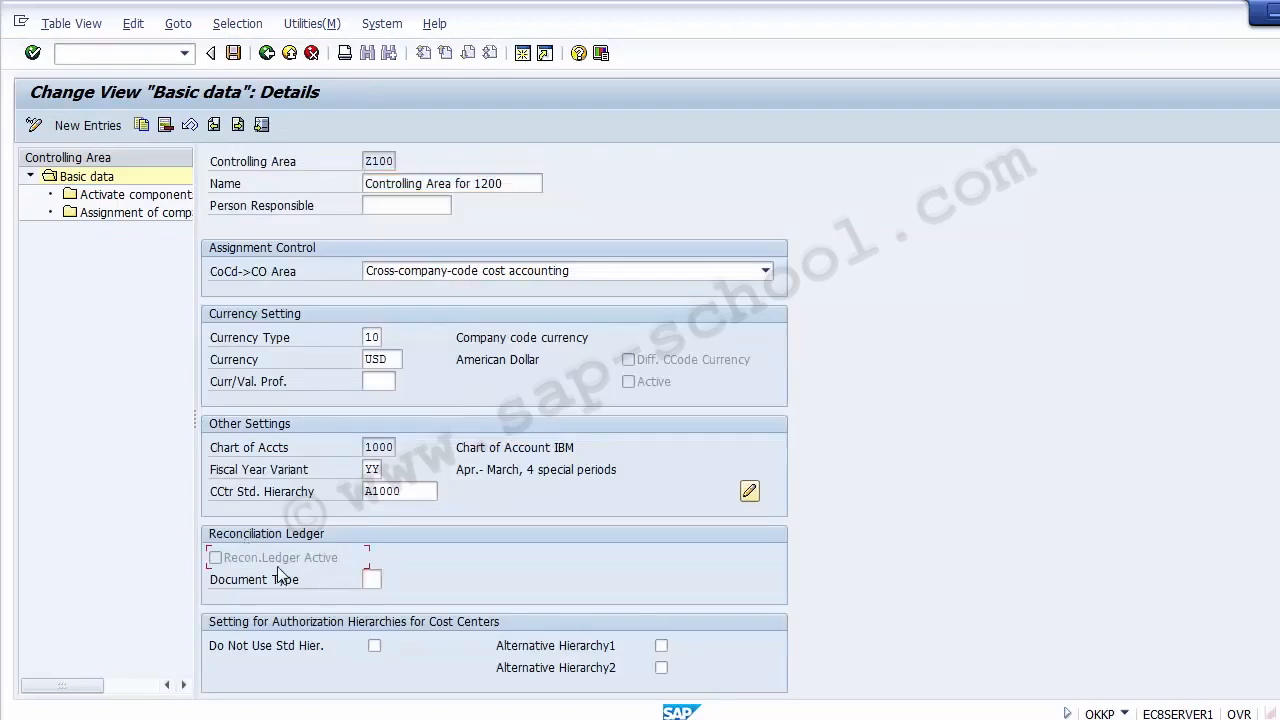
{"action": "left_click", "coordinate": [375, 581]}
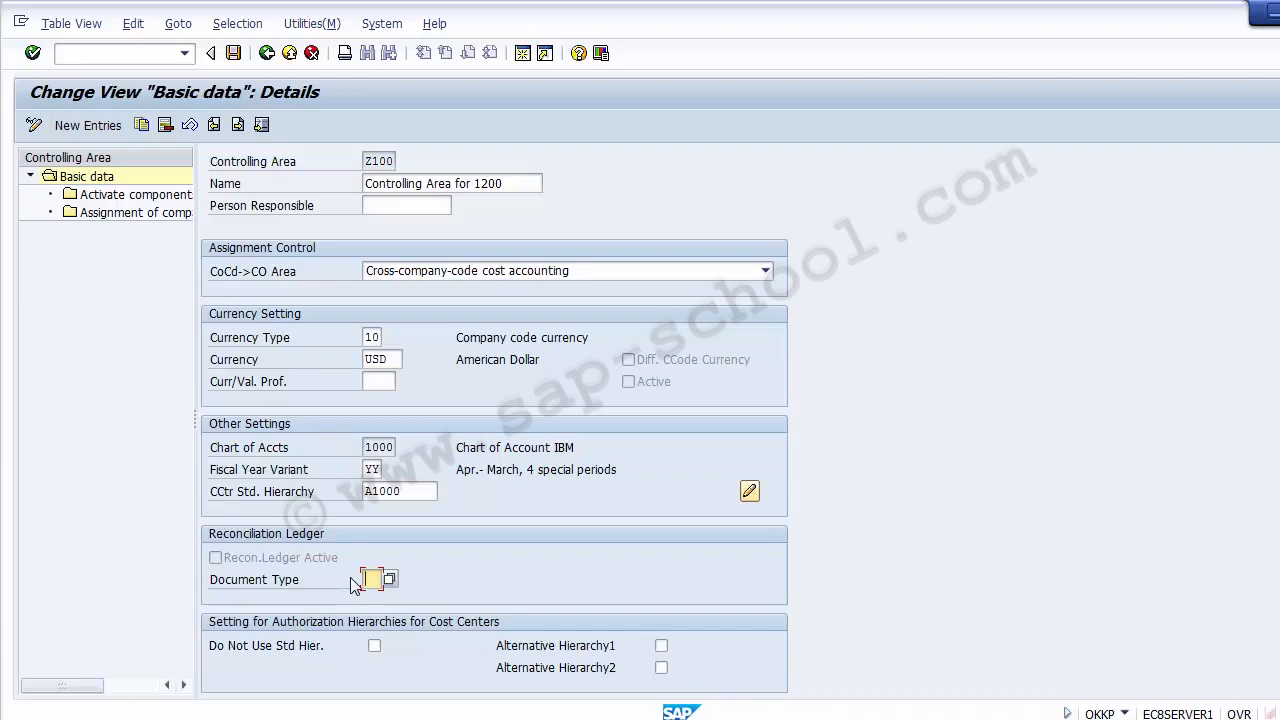
{"action": "type", "text": "SA"}
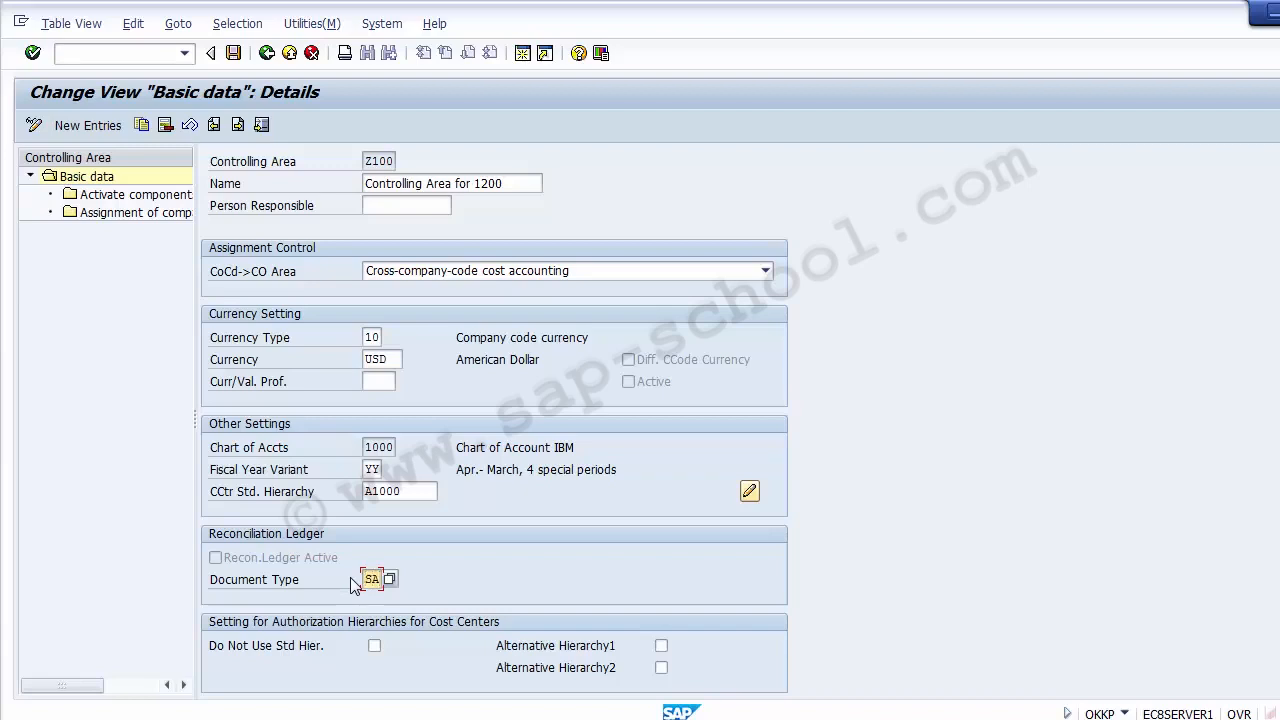
{"action": "left_click", "coordinate": [234, 53]}
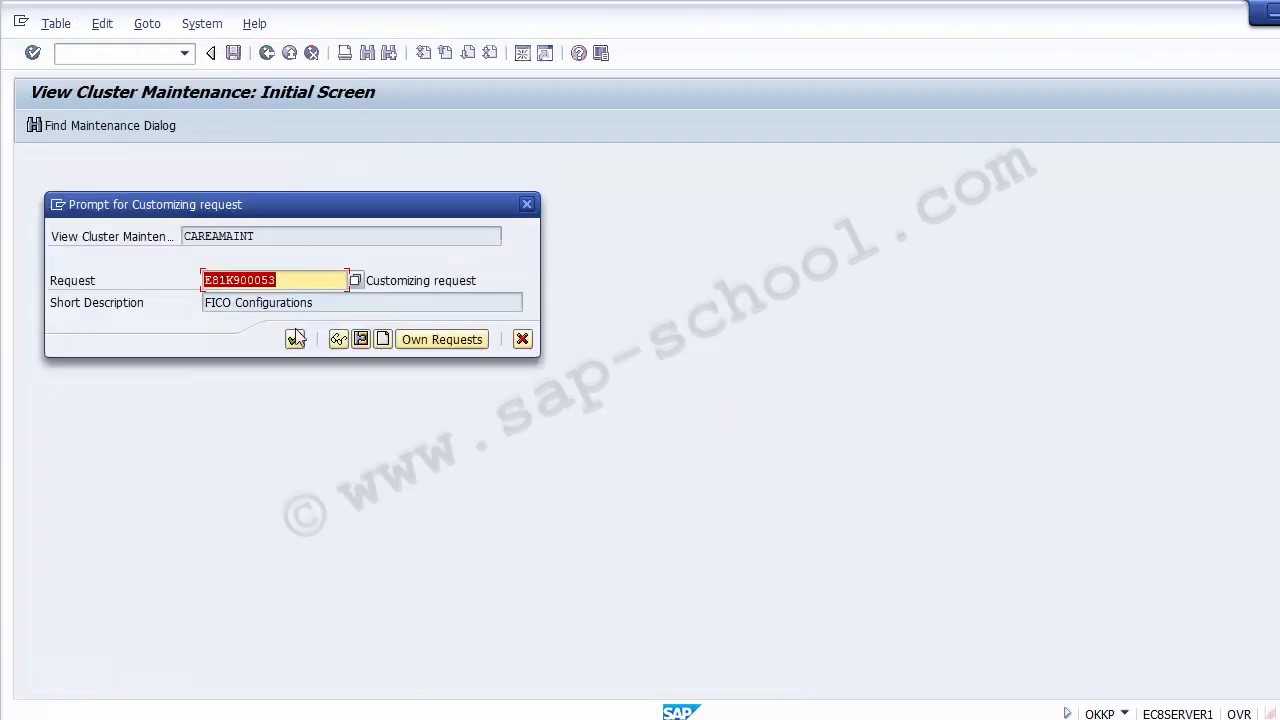
{"action": "left_click", "coordinate": [295, 340]}
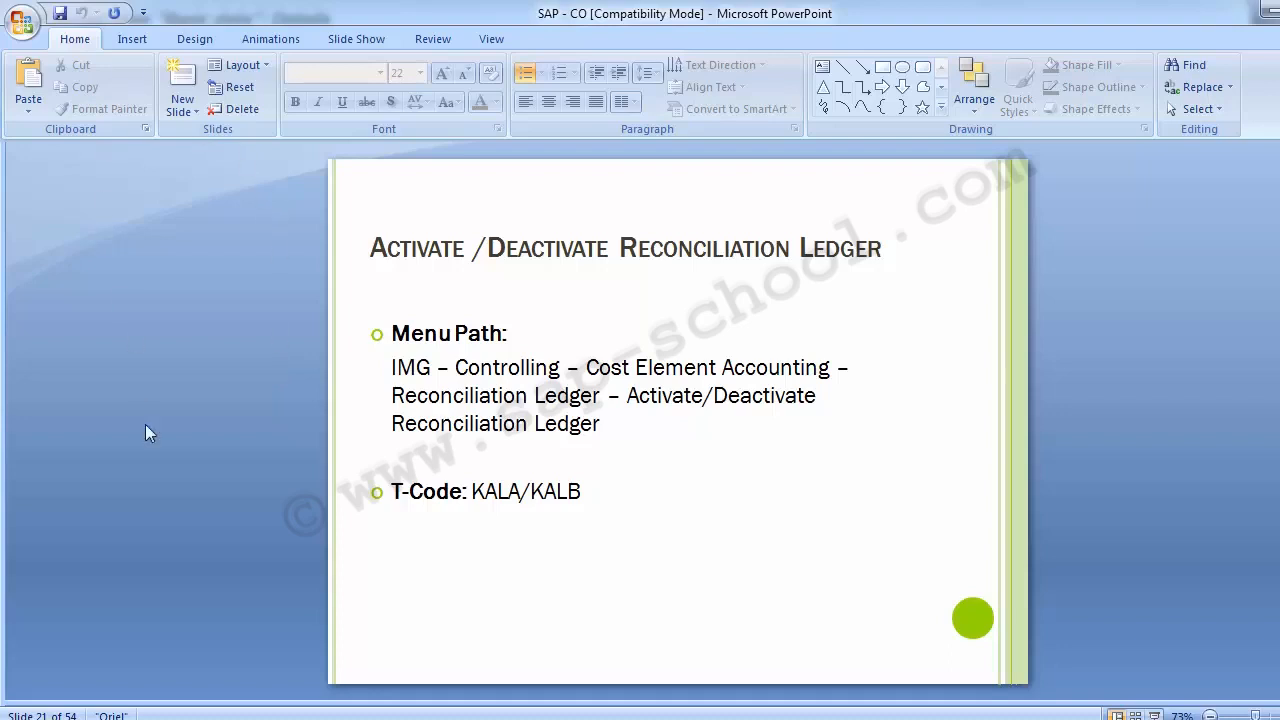
Step: Advance the presentation by one slide, switch back to SAP and leave the controlling area maintenance to return to the implementation guide
{"action": "scroll", "coordinate": [145, 425], "scroll_direction": "down", "scroll_amount": 1}
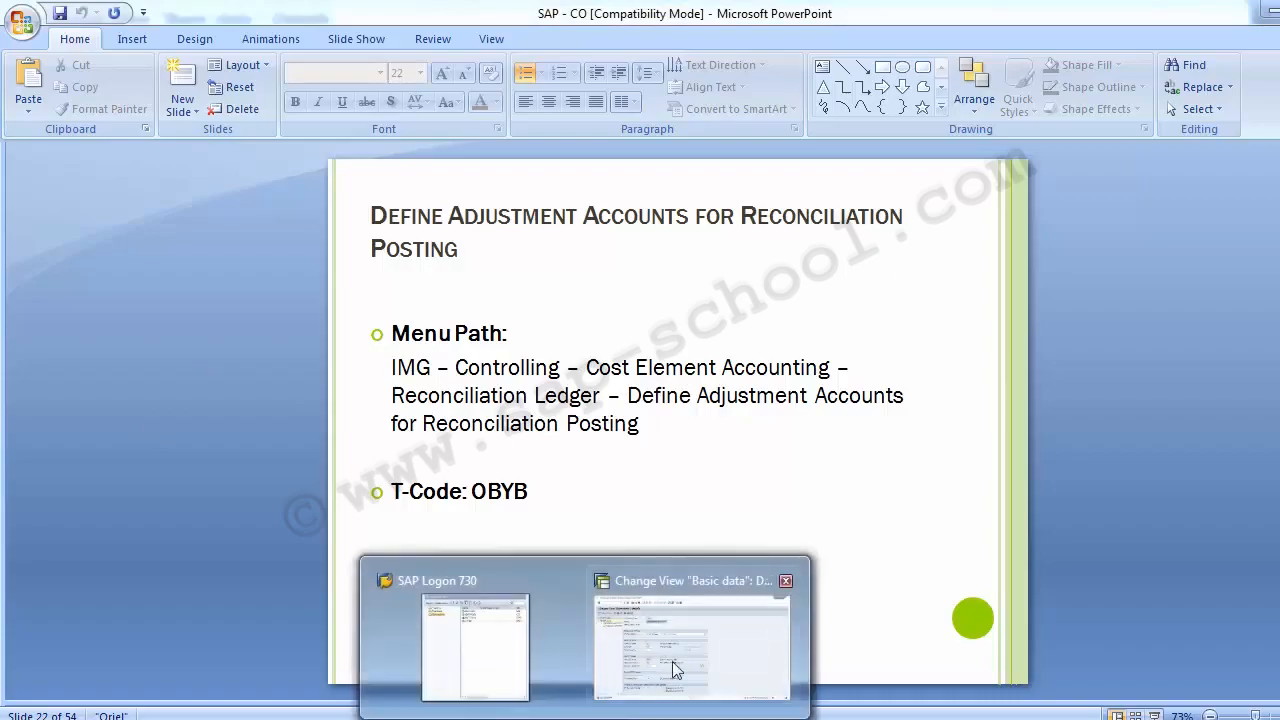
{"action": "left_click", "coordinate": [672, 661]}
{"action": "left_click", "coordinate": [266, 55]}
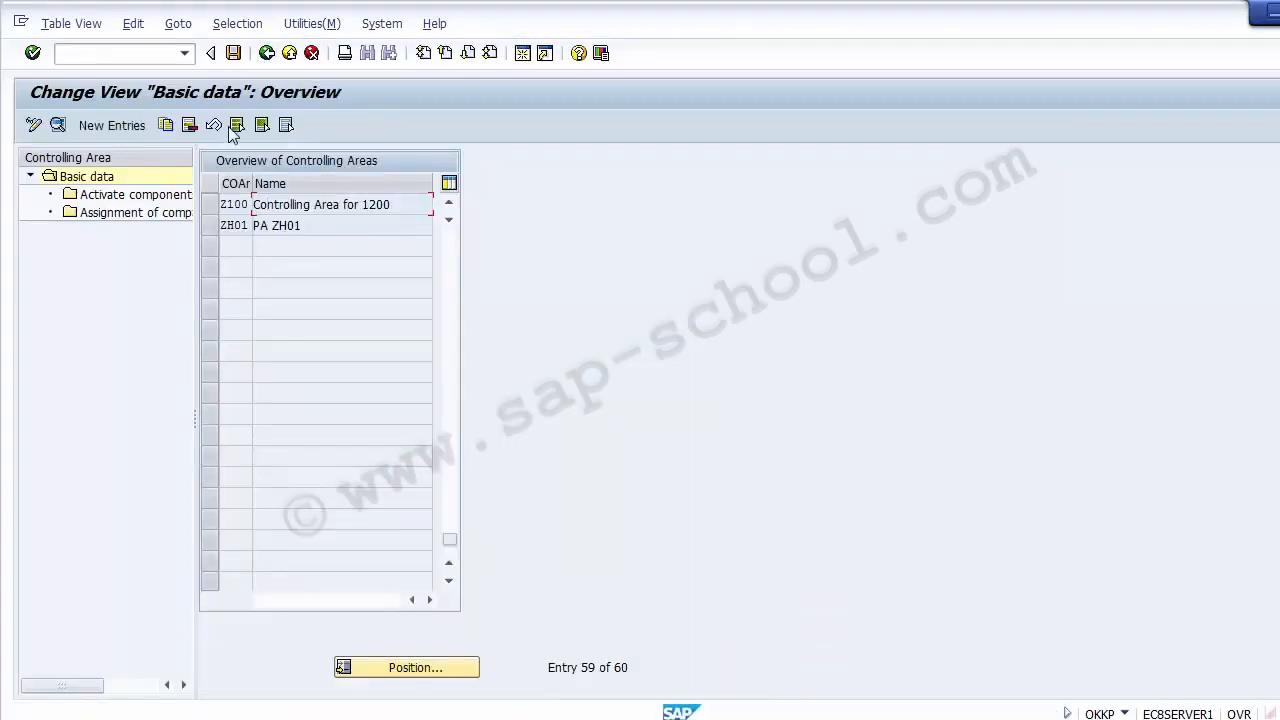
{"action": "left_click", "coordinate": [266, 52]}
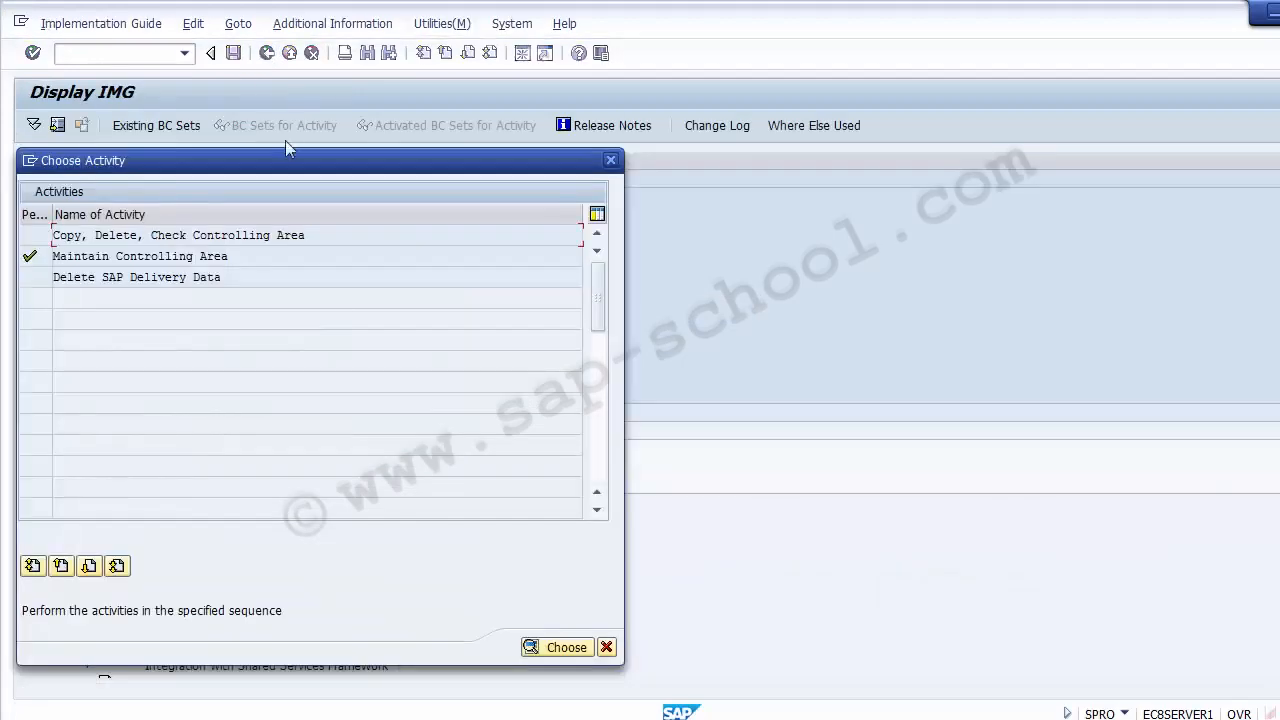
{"action": "left_click", "coordinate": [611, 162]}
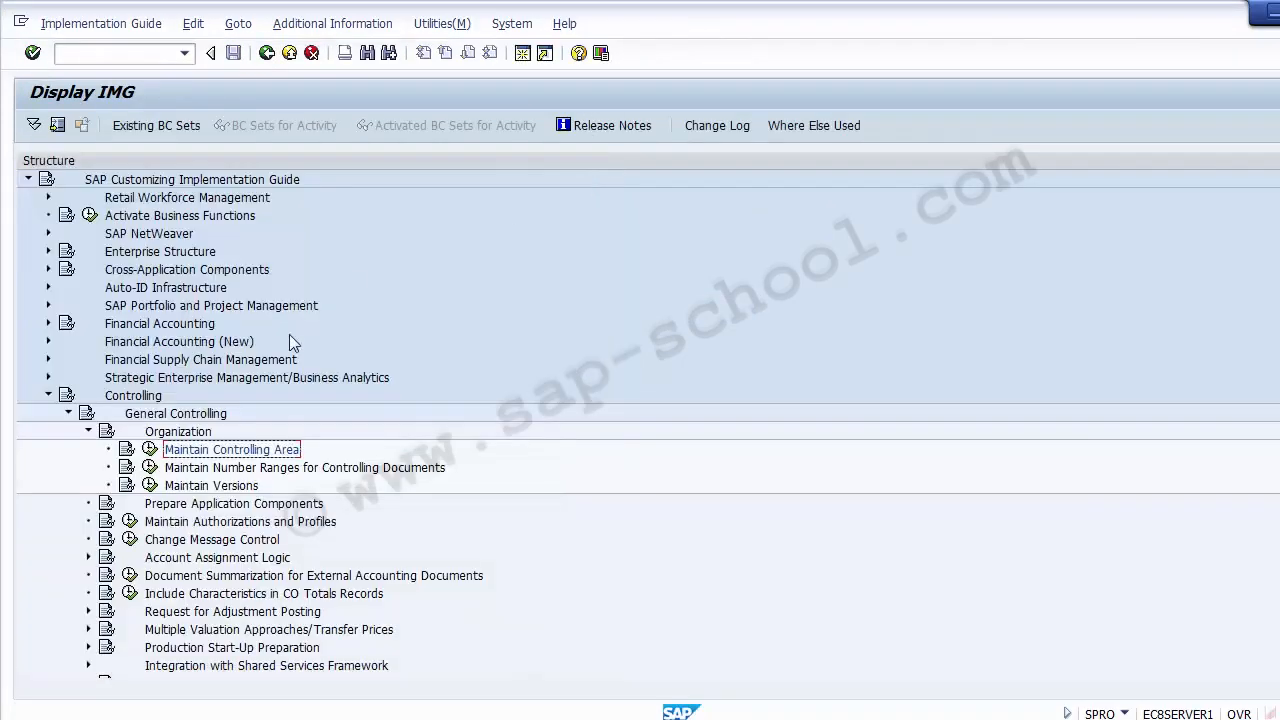
Step: Collapse General Controlling, expand Cost Element Accounting and select Define Adjustment Accounts for Reconciliation Posting under Reconciliation Ledger
{"action": "left_click", "coordinate": [88, 431]}
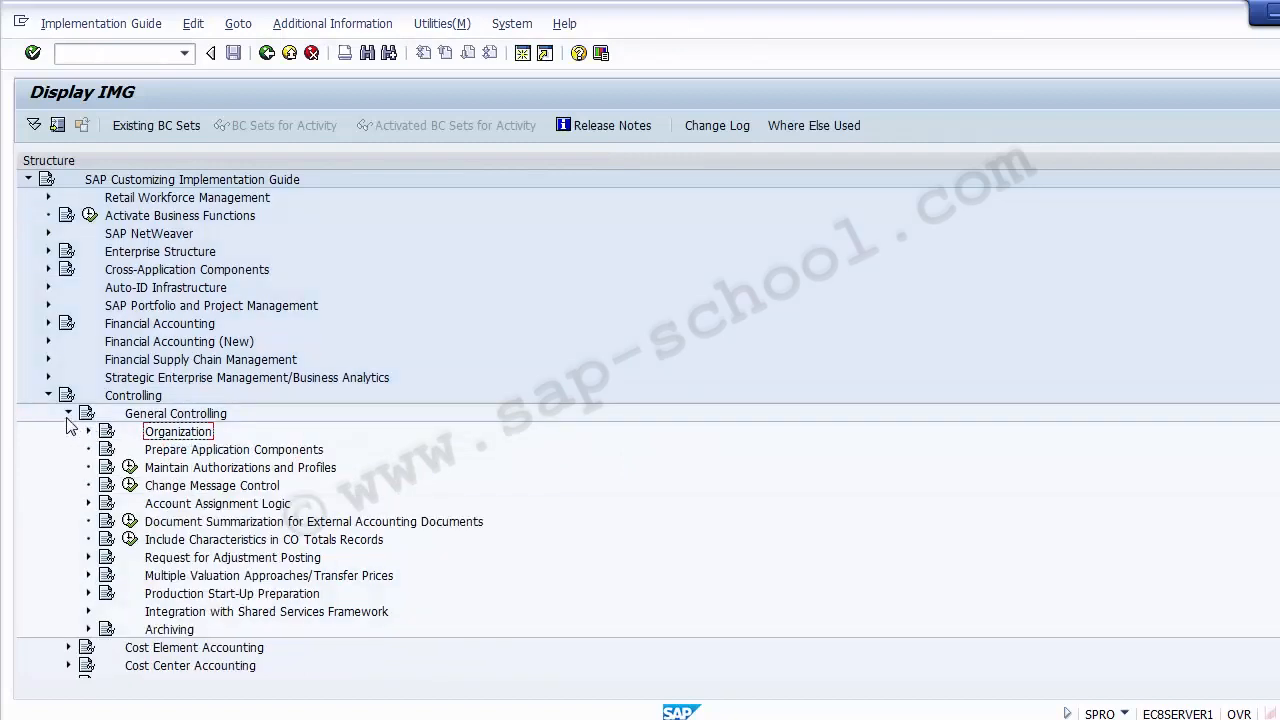
{"action": "left_click", "coordinate": [68, 413]}
{"action": "left_click", "coordinate": [150, 431]}
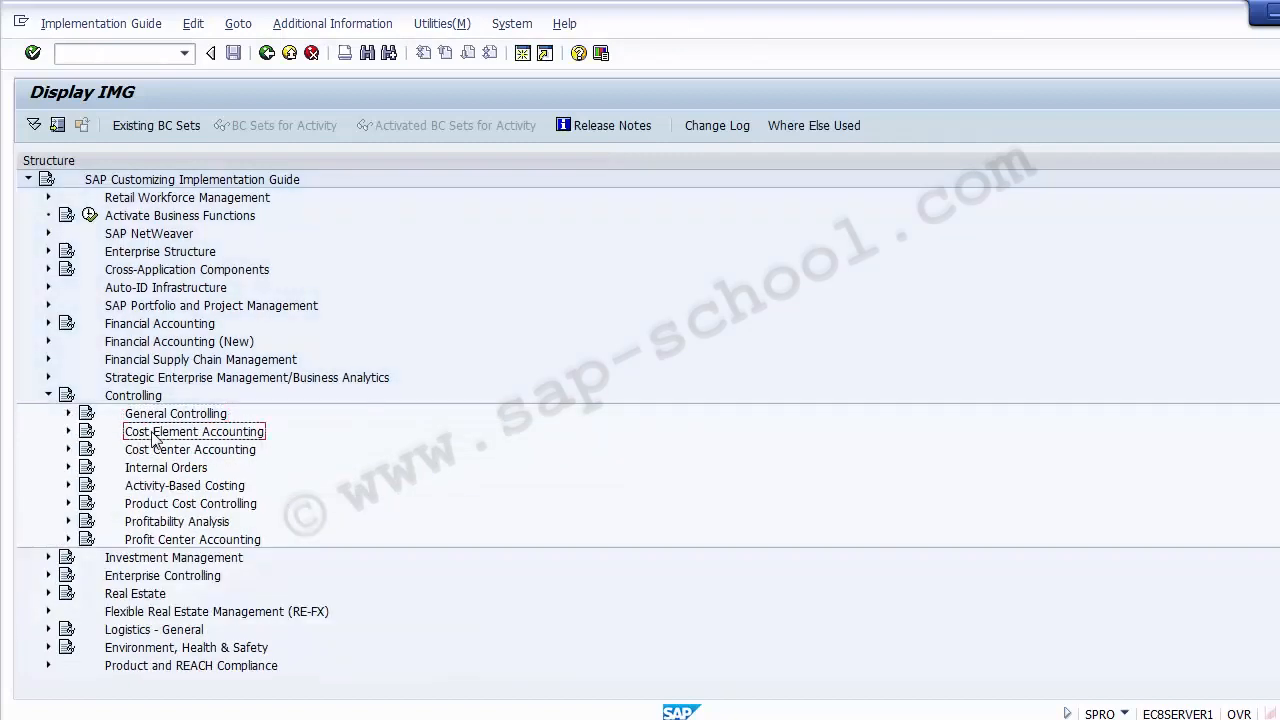
{"action": "left_click", "coordinate": [68, 431]}
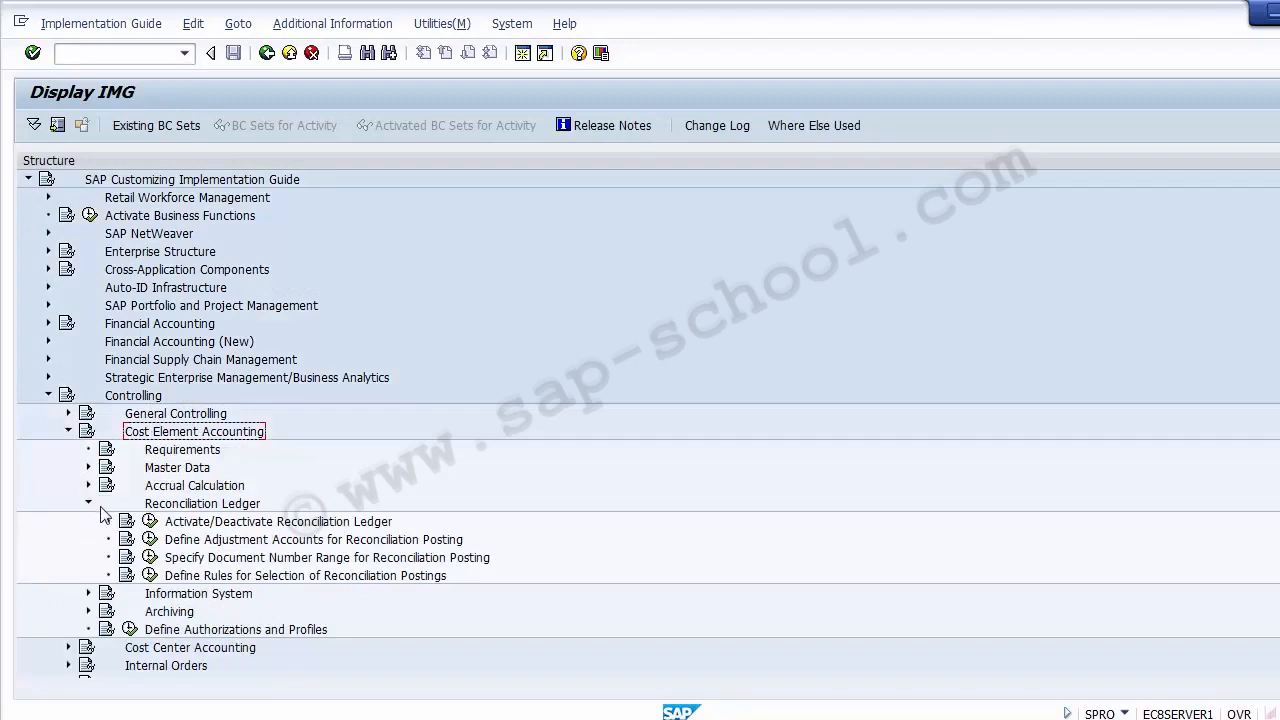
{"action": "left_click", "coordinate": [156, 505]}
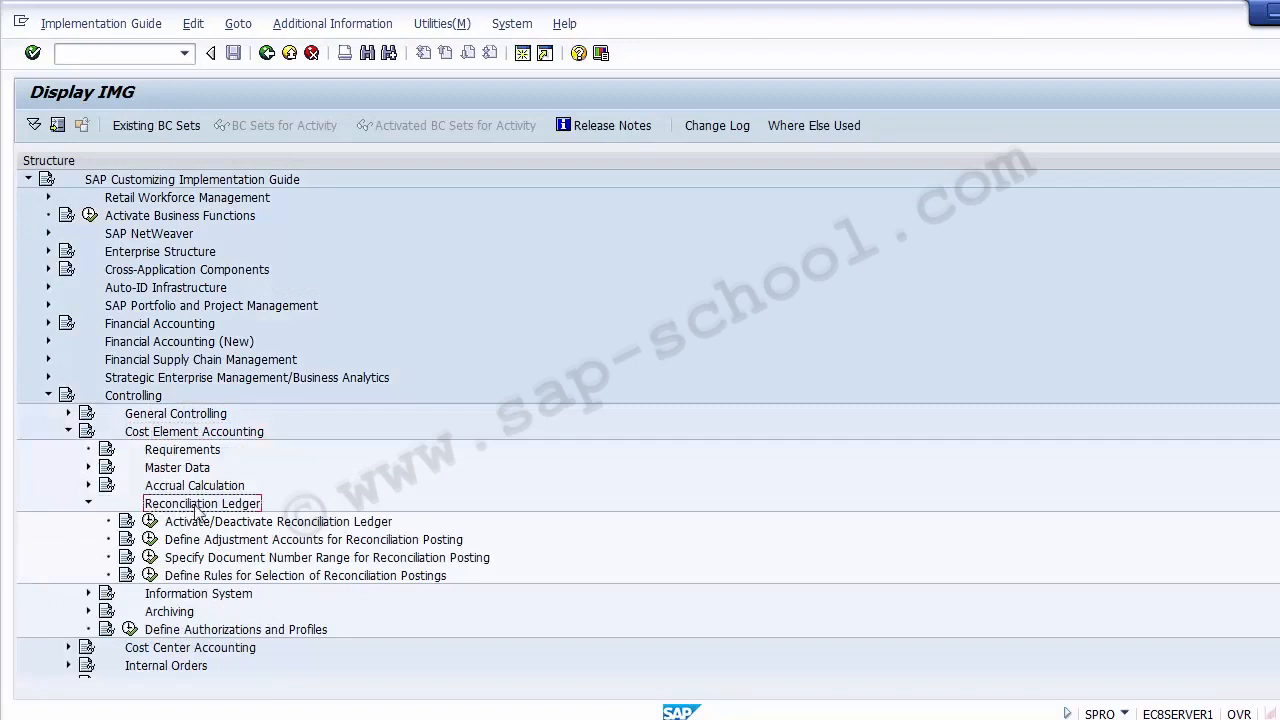
{"action": "left_click", "coordinate": [237, 542]}
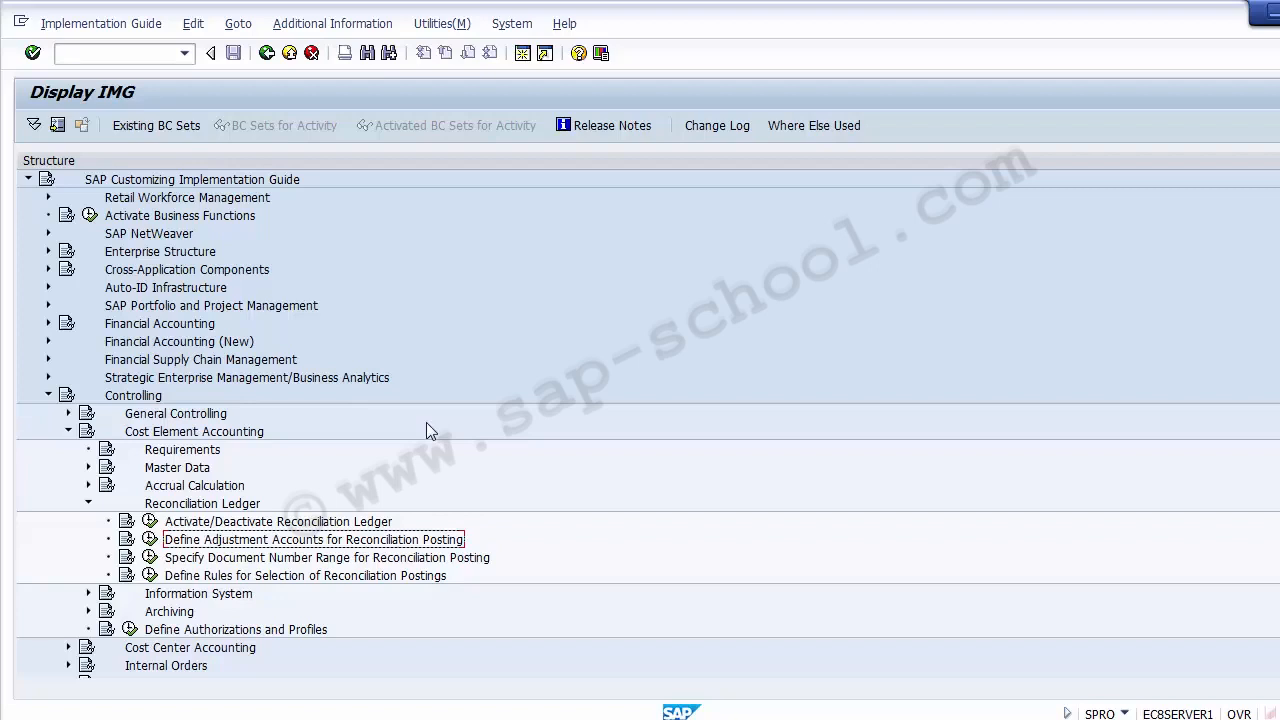
Step: Open the central G/L account maintenance, transaction FS00, in a new session
{"action": "left_click", "coordinate": [141, 53]}
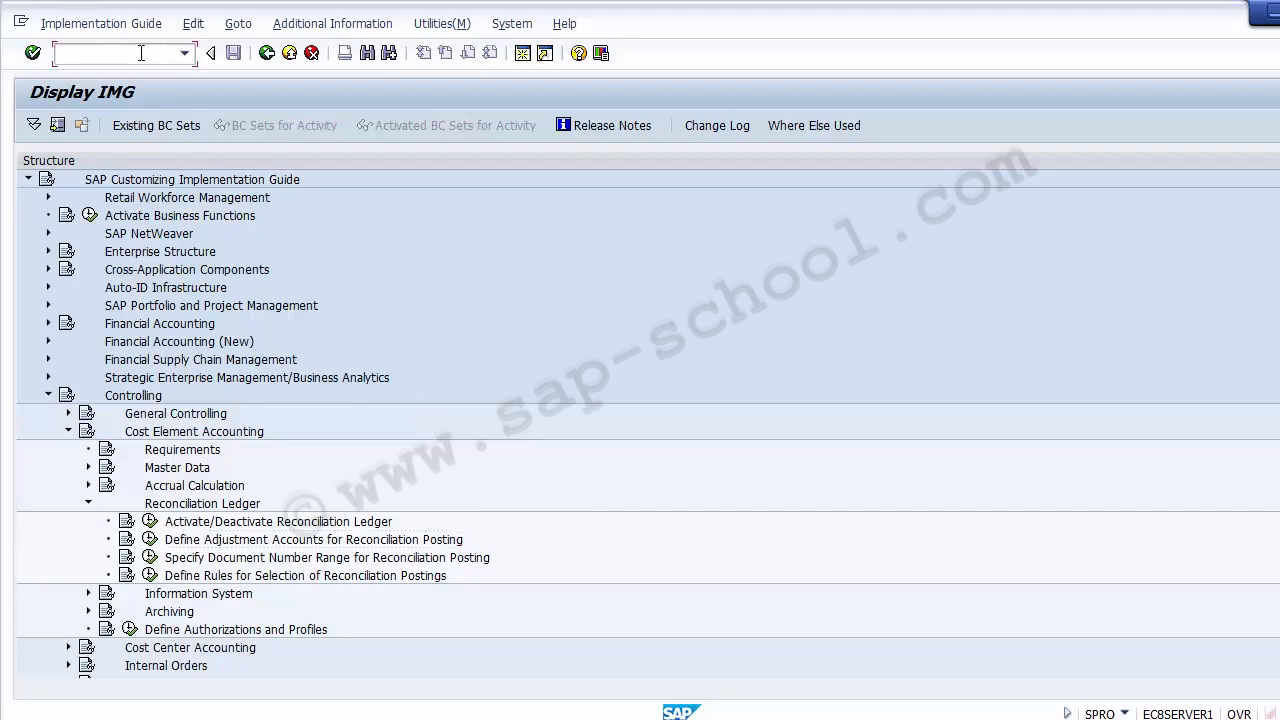
{"action": "type", "text": "/oFS00"}
{"action": "key", "text": "Return"}
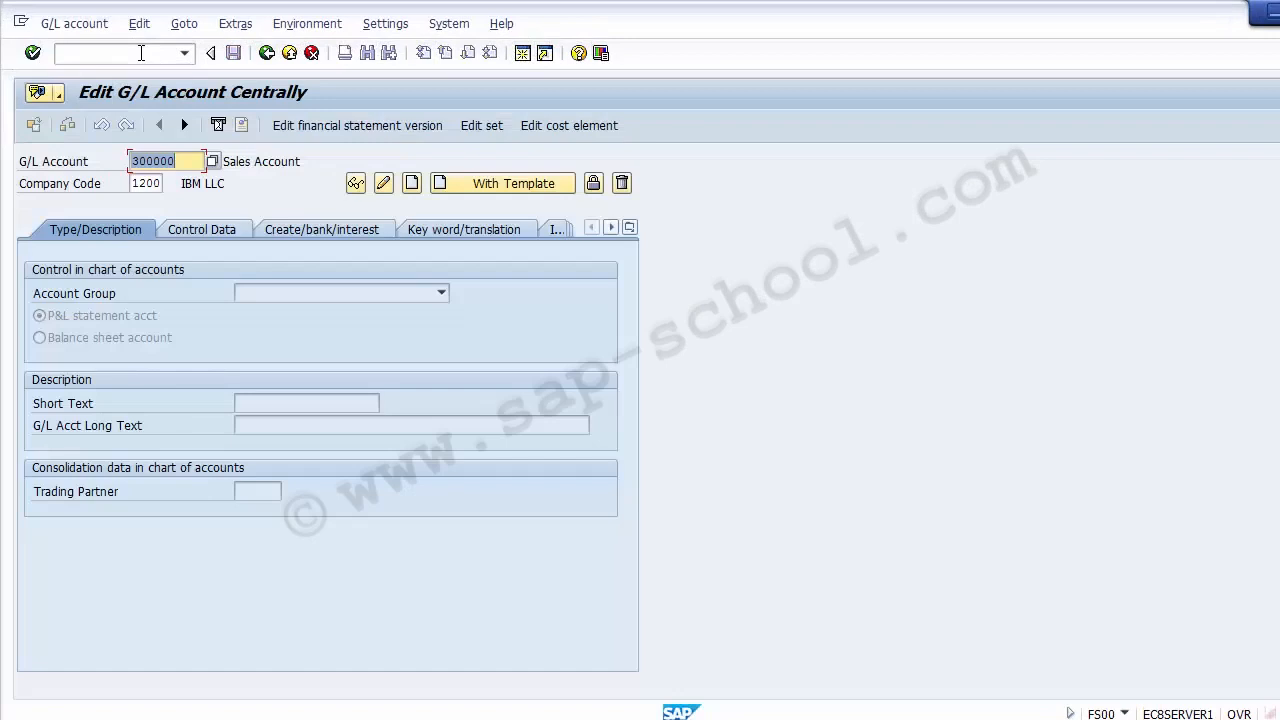
Step: Set the G/L account to 400010 for company code 1200, check whether it exists and acknowledge the message
{"action": "key", "text": "Delete"}
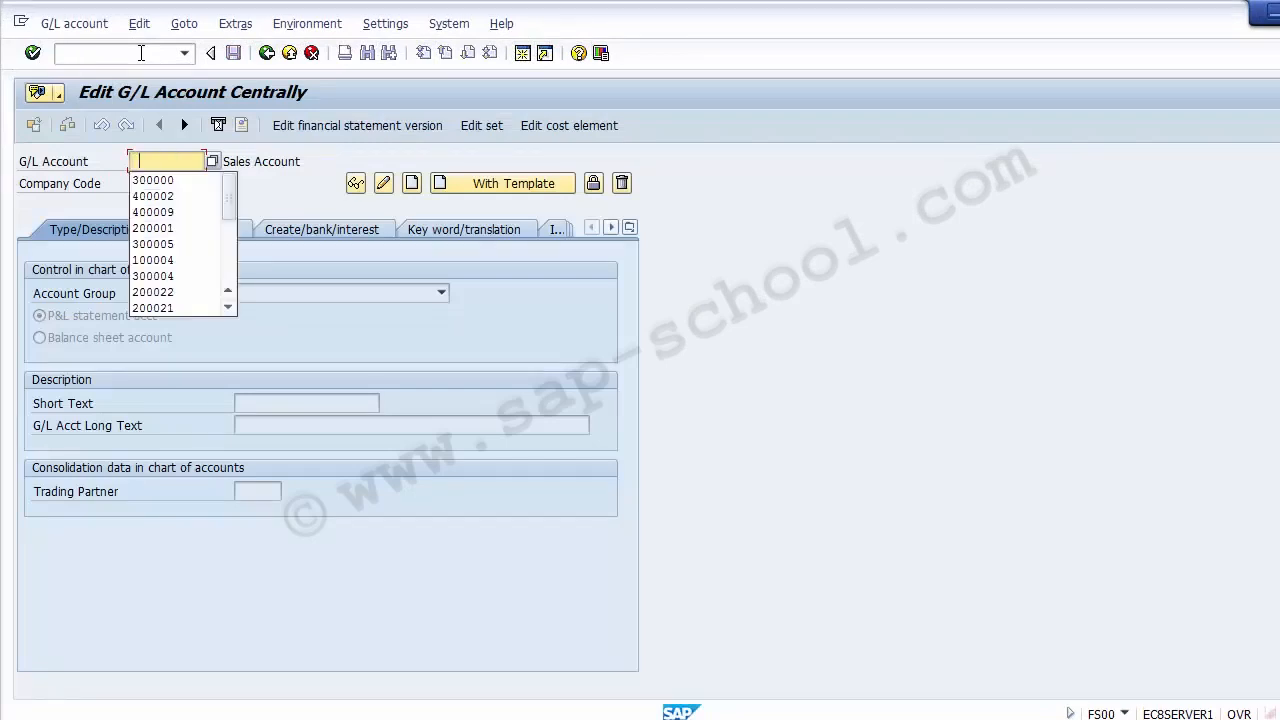
{"action": "key", "text": "Down"}
{"action": "key", "text": "Down"}
{"action": "key", "text": "Down"}
{"action": "key", "text": "Return"}
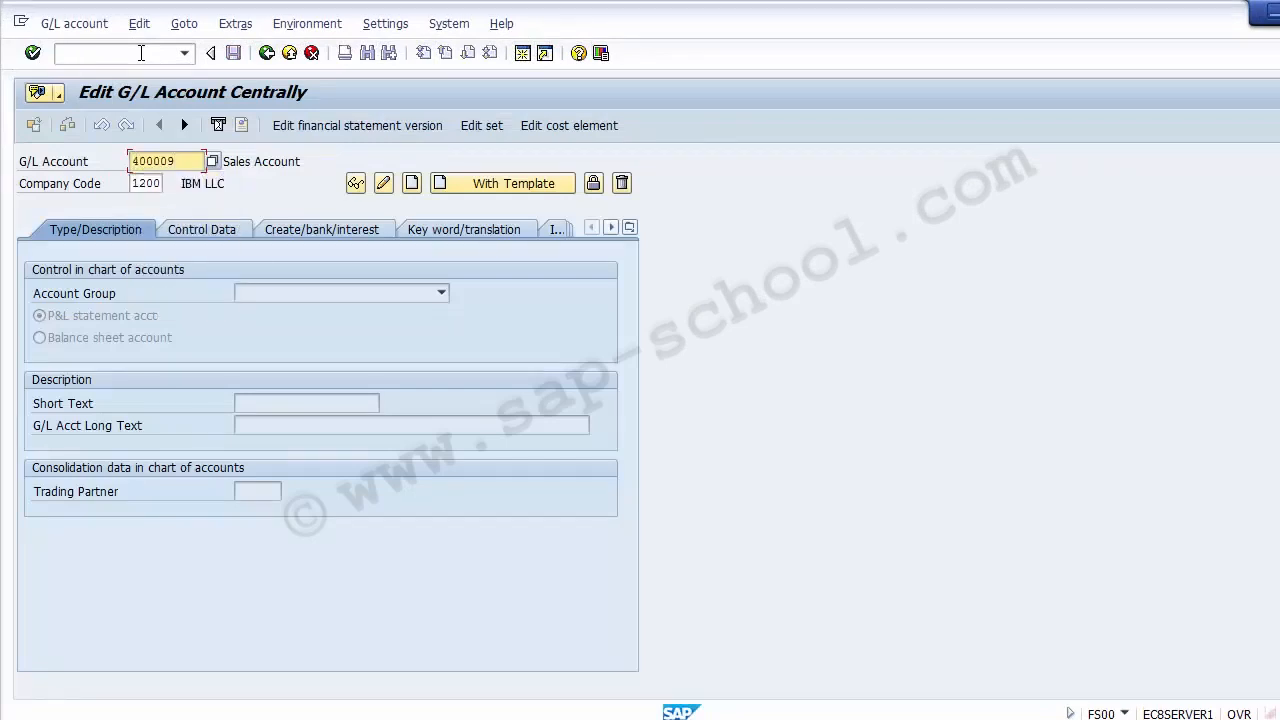
{"action": "key", "text": "BackSpace"}
{"action": "key", "text": "BackSpace"}
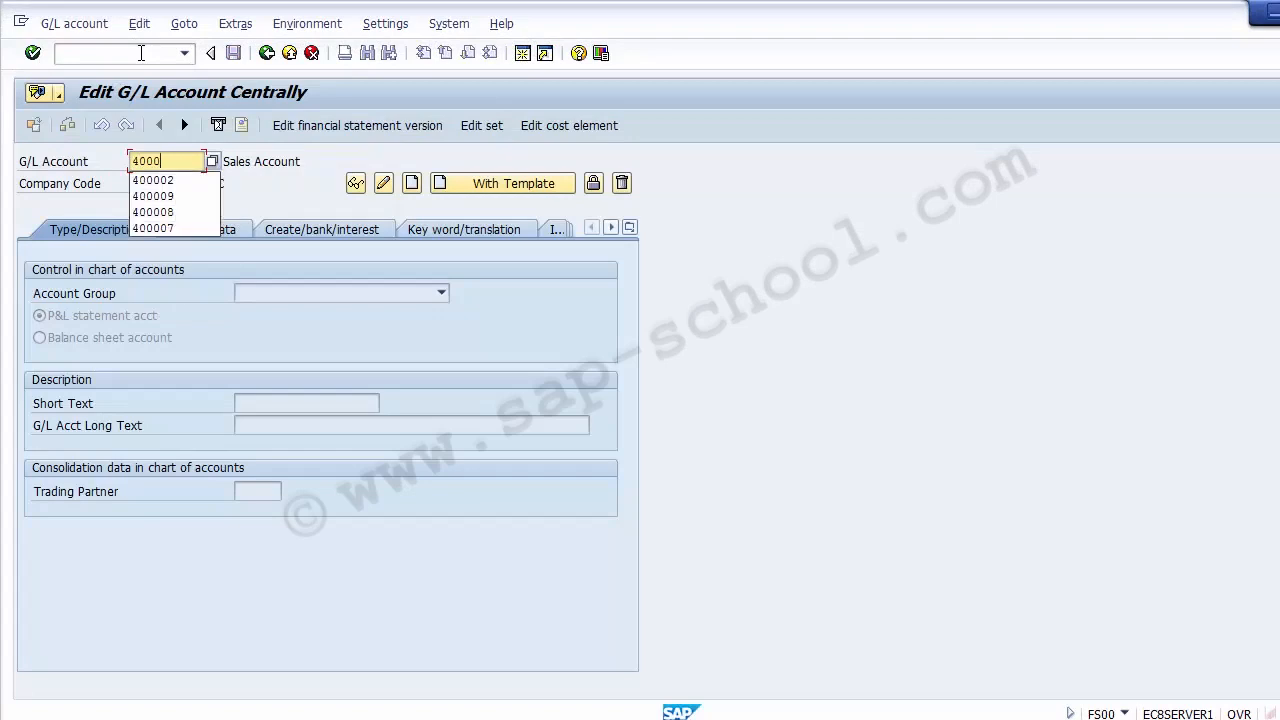
{"action": "type", "text": "10"}
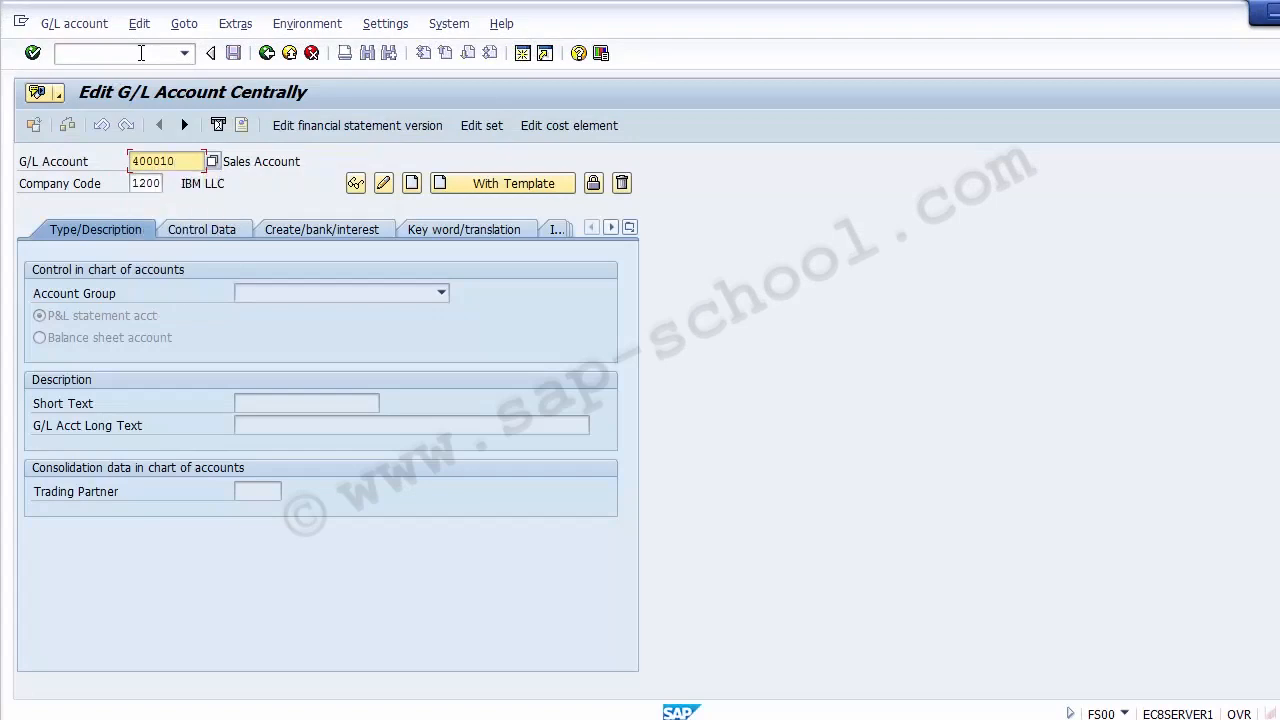
{"action": "key", "text": "Return"}
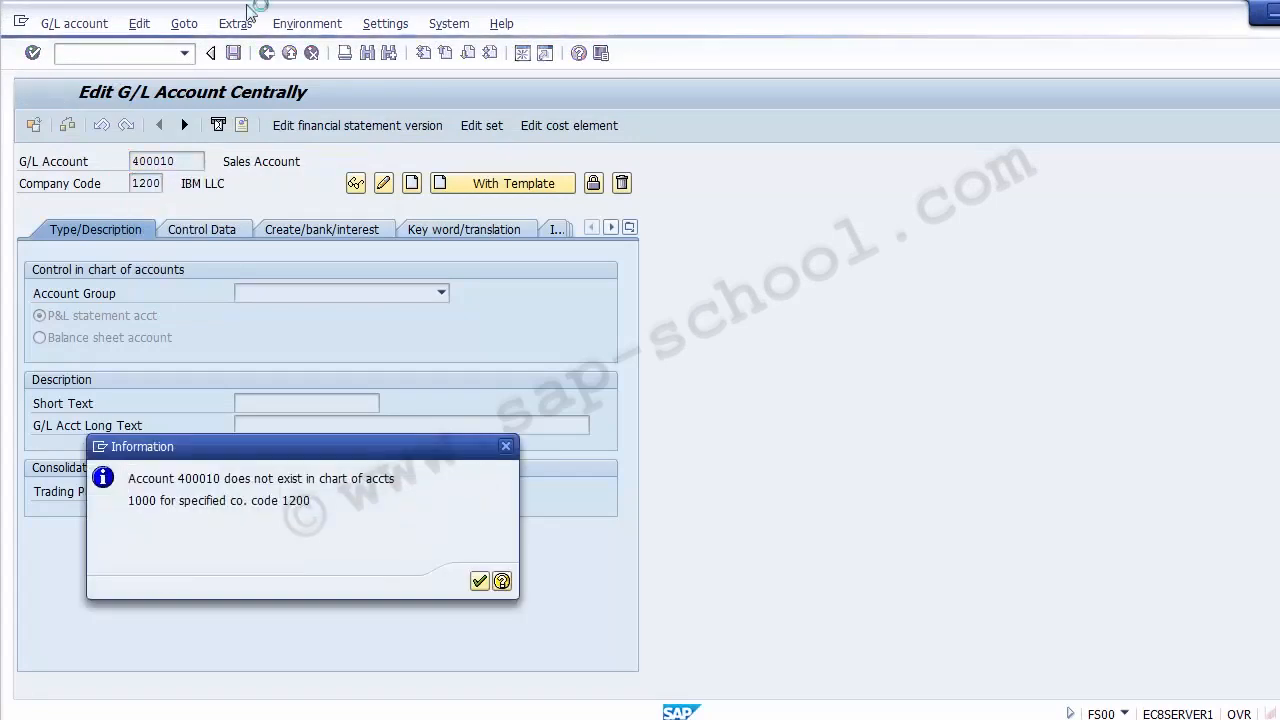
{"action": "key", "text": "Return"}
Step: Start creating G/L account 400010 in company code 1200 as a P&L statement account in the Expenses account group
{"action": "left_click", "coordinate": [192, 160]}
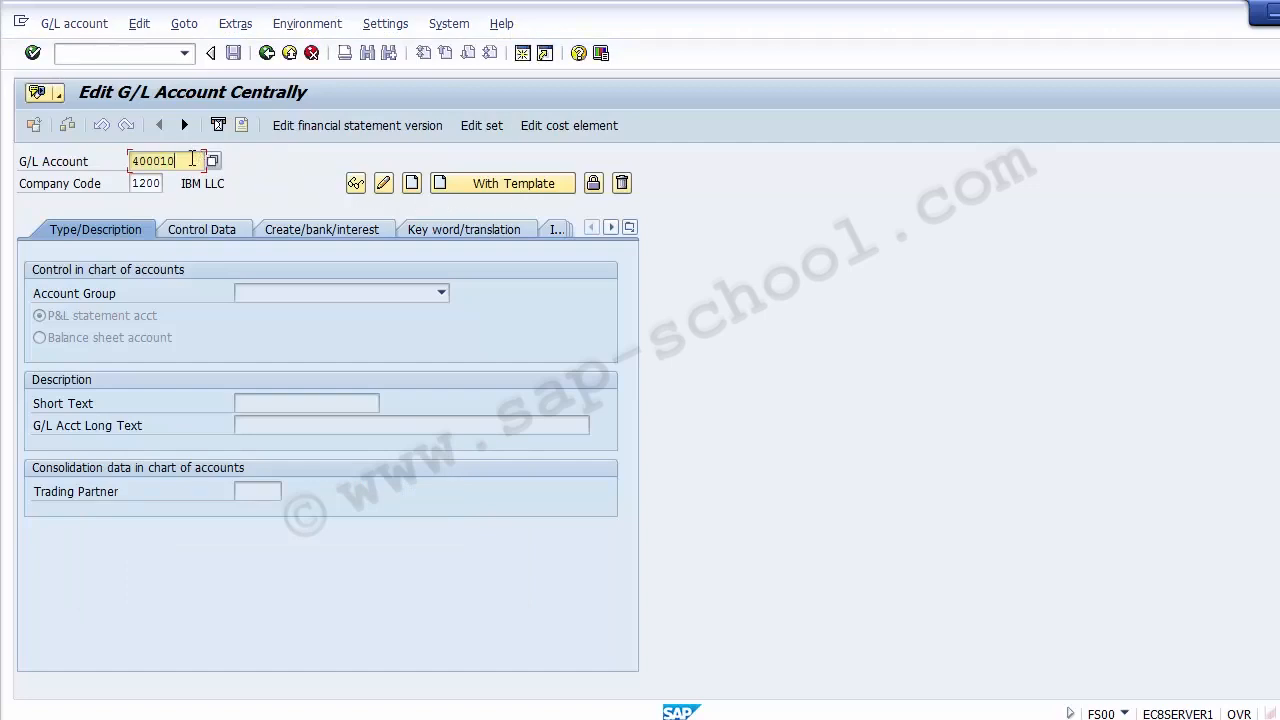
{"action": "left_click", "coordinate": [411, 183]}
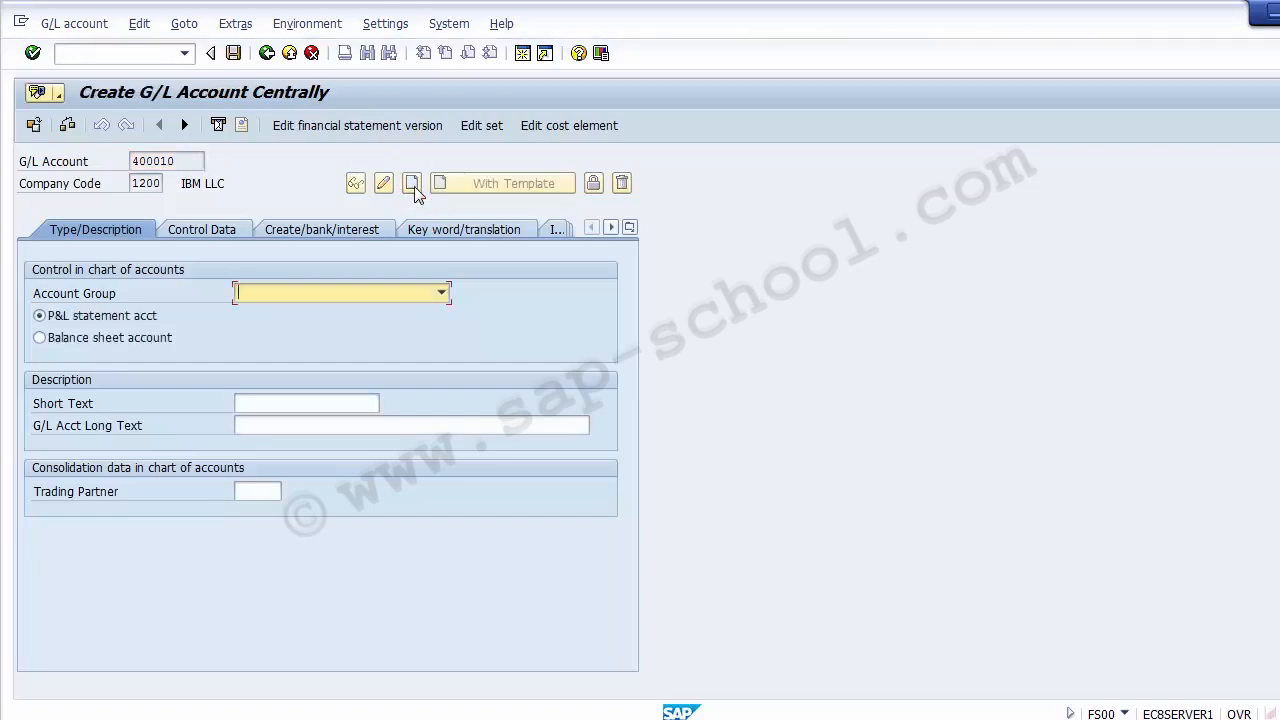
{"action": "left_click", "coordinate": [368, 293]}
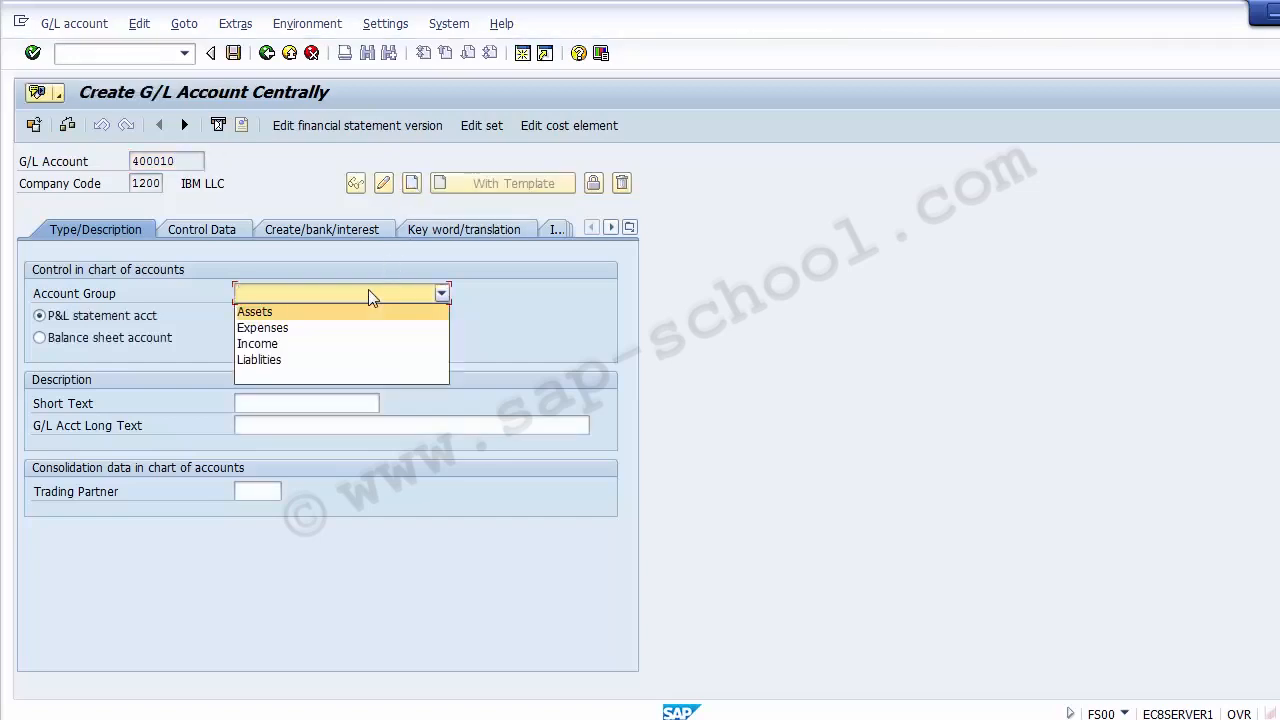
{"action": "left_click", "coordinate": [325, 330]}
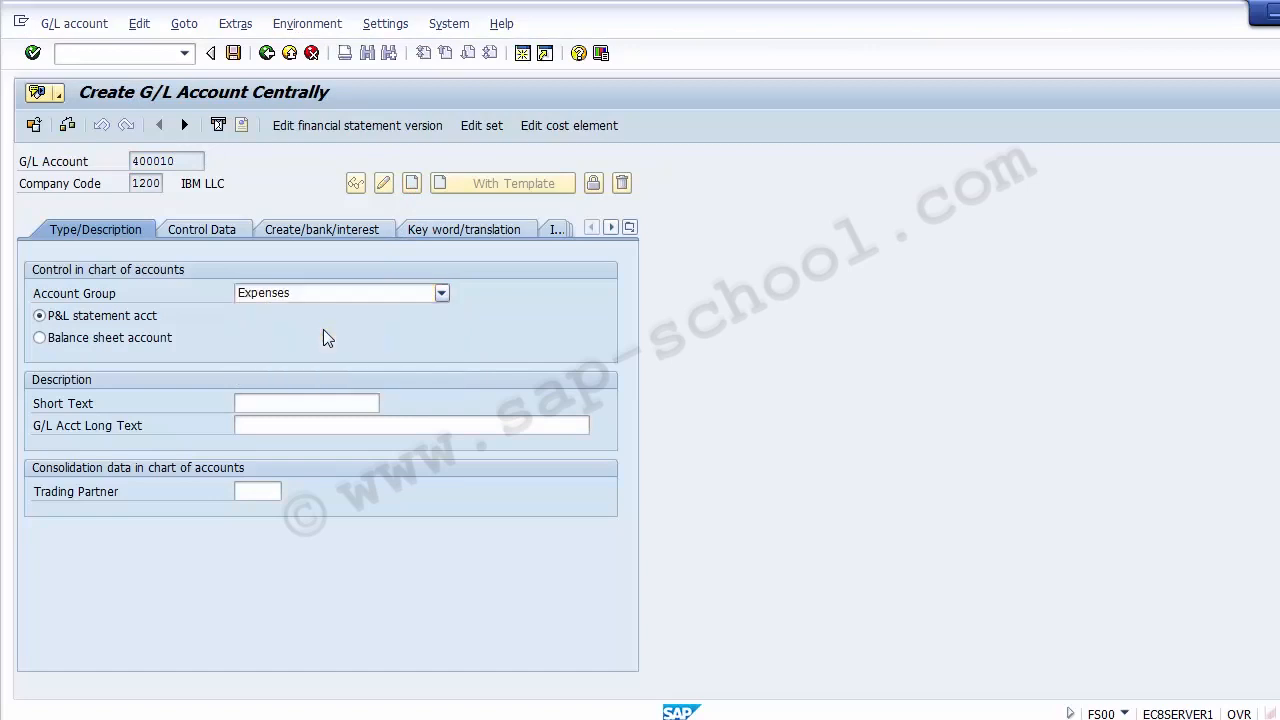
{"action": "left_click", "coordinate": [163, 322]}
Step: Enter the long text "Reconciliation Posting FI CO" and the short text "Reco Posting FI CO" for the new account
{"action": "left_click", "coordinate": [257, 406]}
{"action": "left_click", "coordinate": [257, 423]}
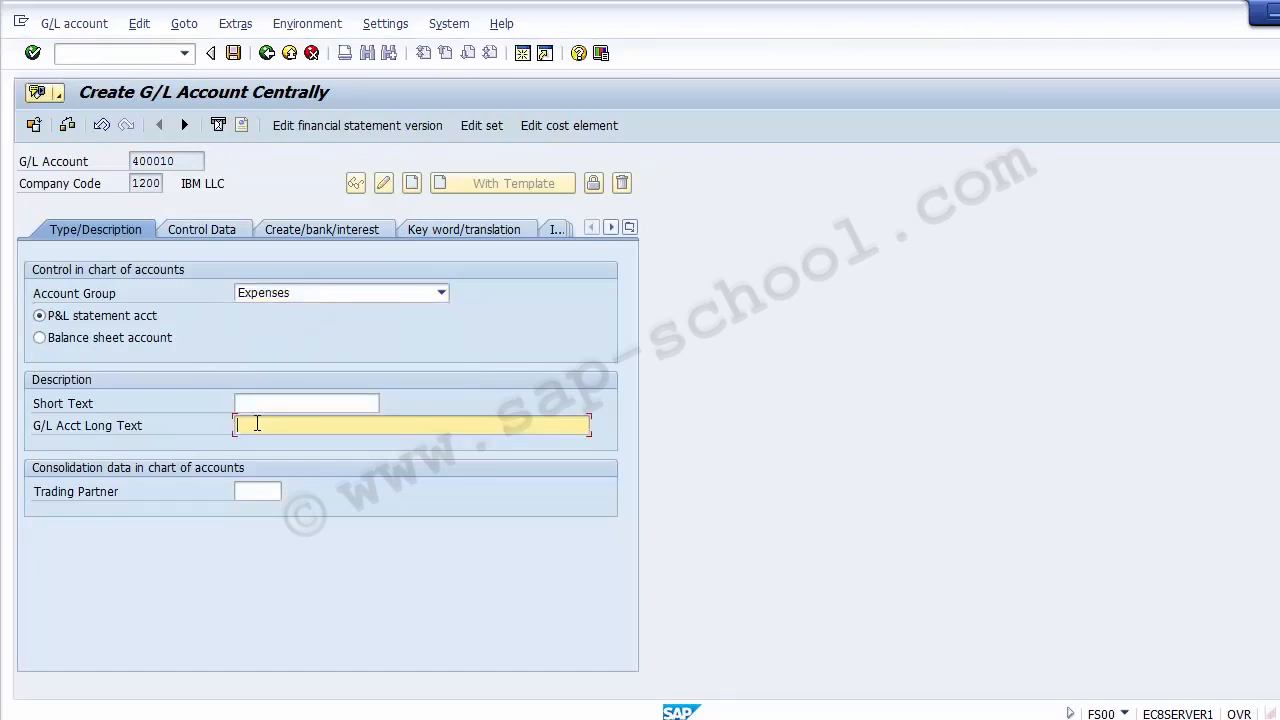
{"action": "type", "text": "Reconciliation Posting FI"}
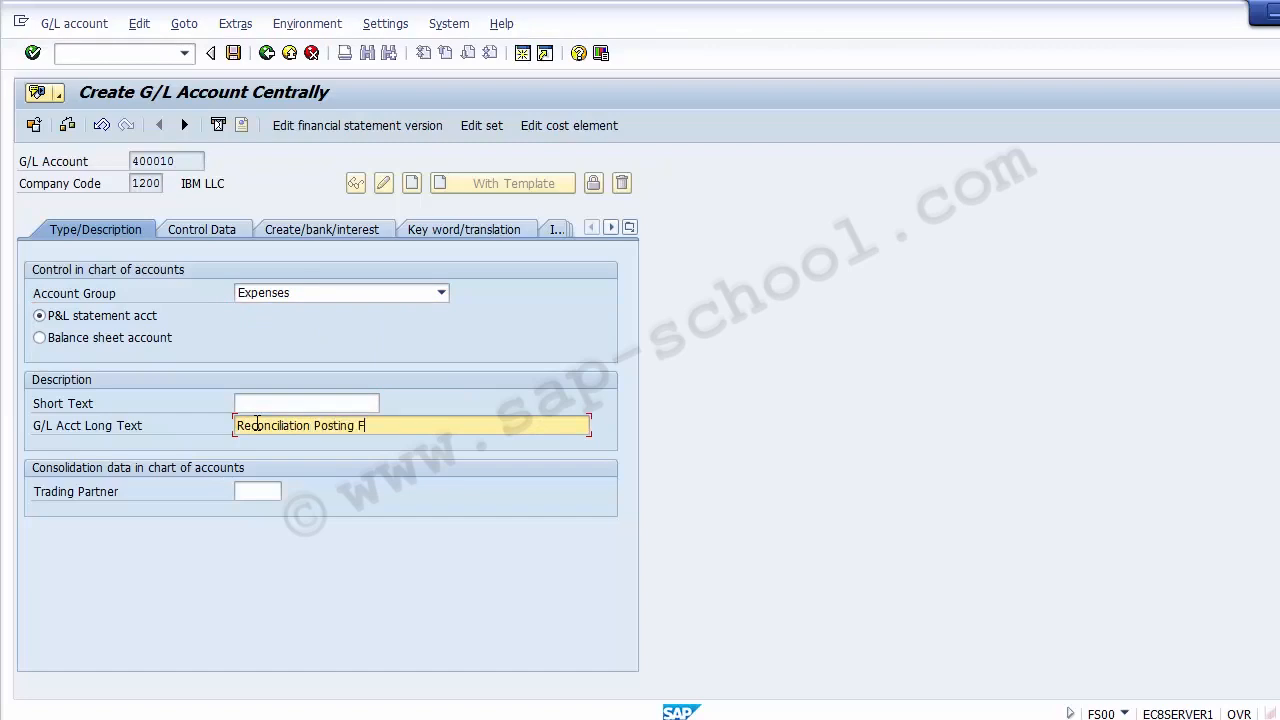
{"action": "type", "text": " CO"}
{"action": "key", "text": "ctrl+a"}
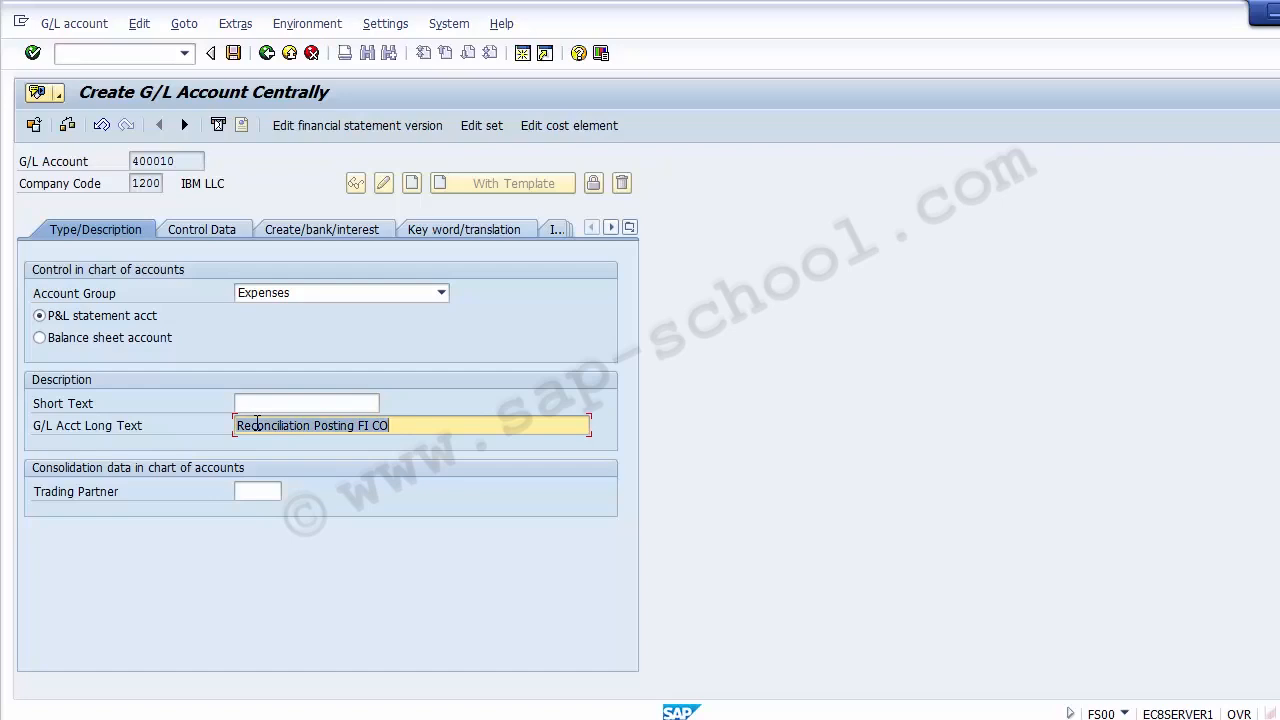
{"action": "left_click", "coordinate": [243, 401]}
{"action": "type", "text": "Reco"}
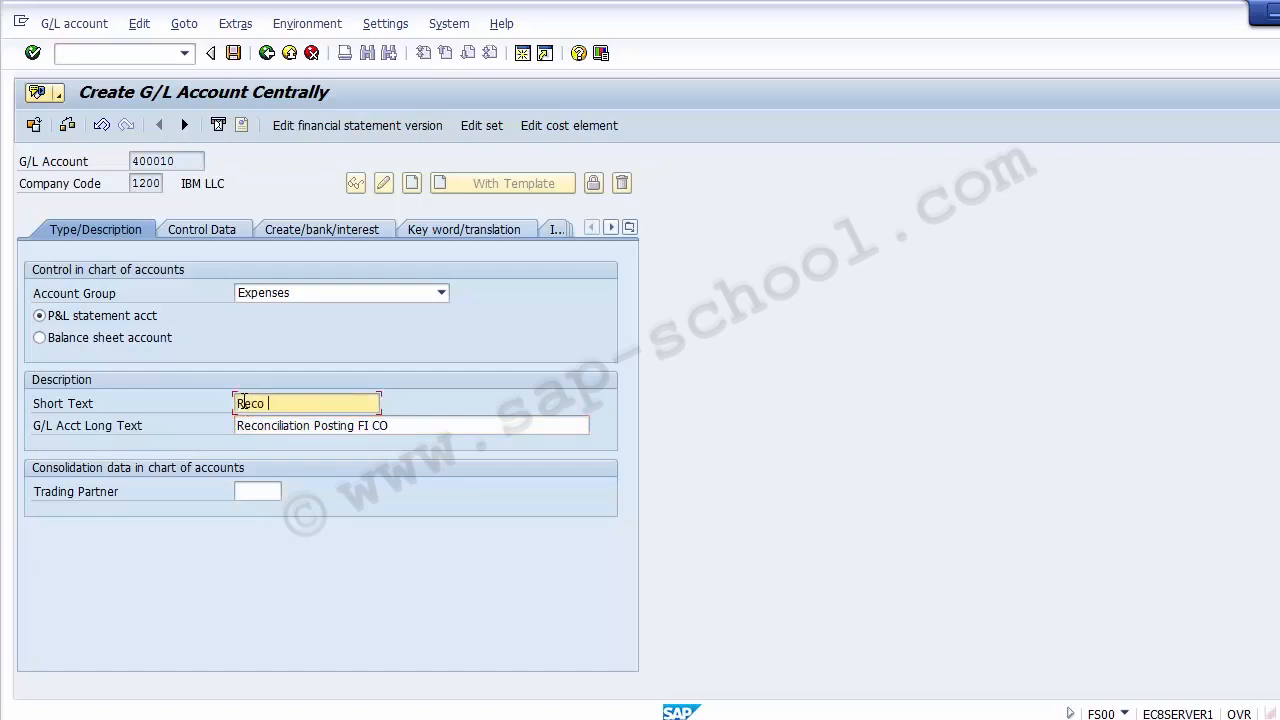
{"action": "type", "text": " Posting FI CO"}
Step: Enable line item display and assign field status group G011, Clearing accounts (with settlement per.), to the account
{"action": "left_click", "coordinate": [200, 230]}
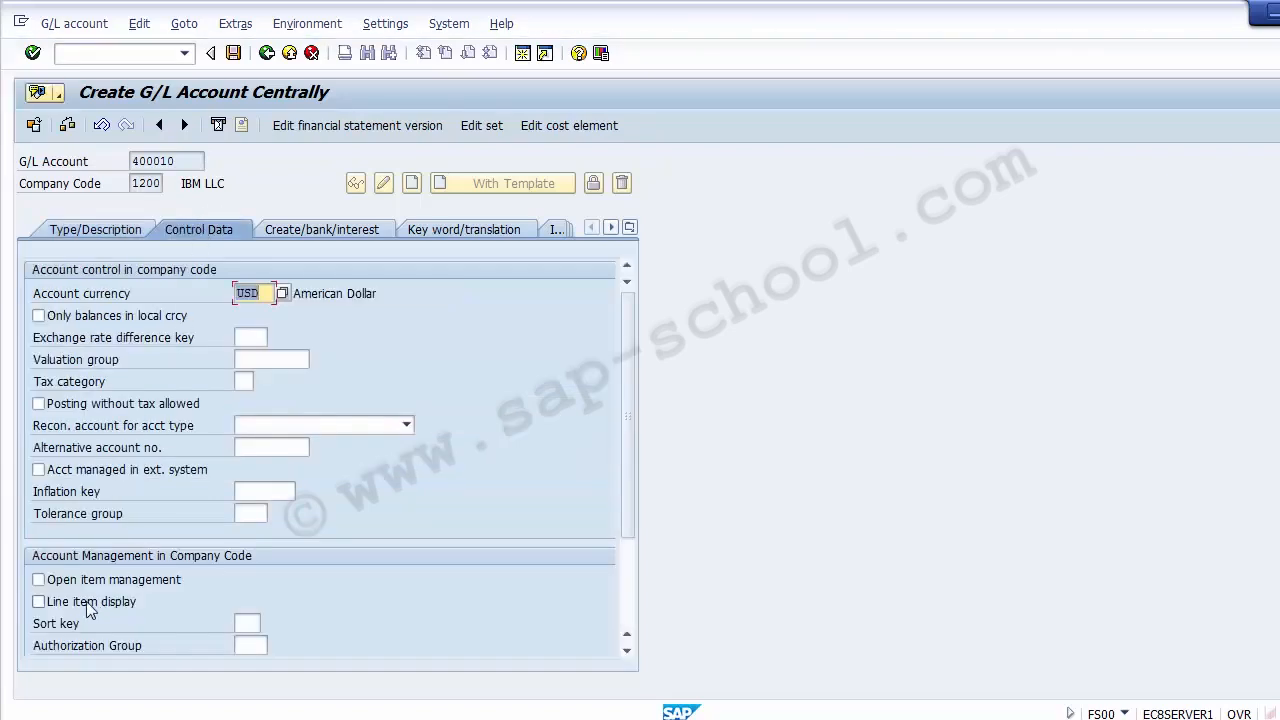
{"action": "left_click", "coordinate": [39, 601]}
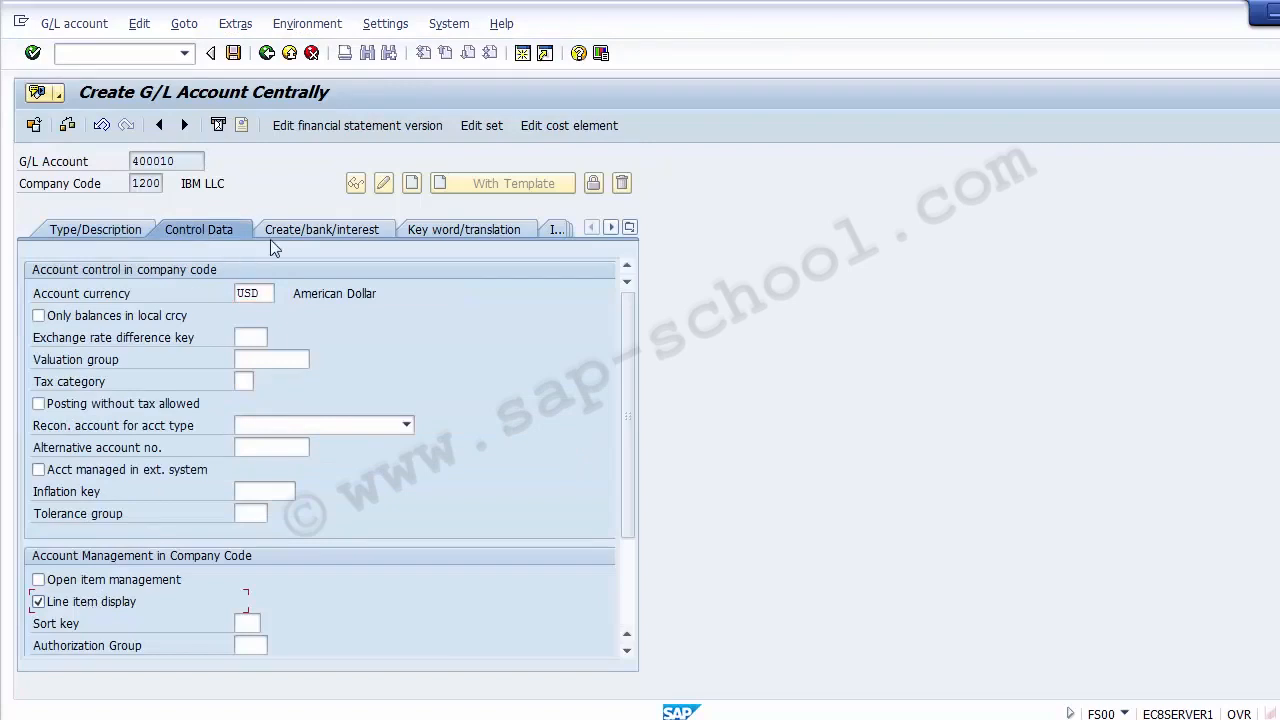
{"action": "left_click", "coordinate": [296, 235]}
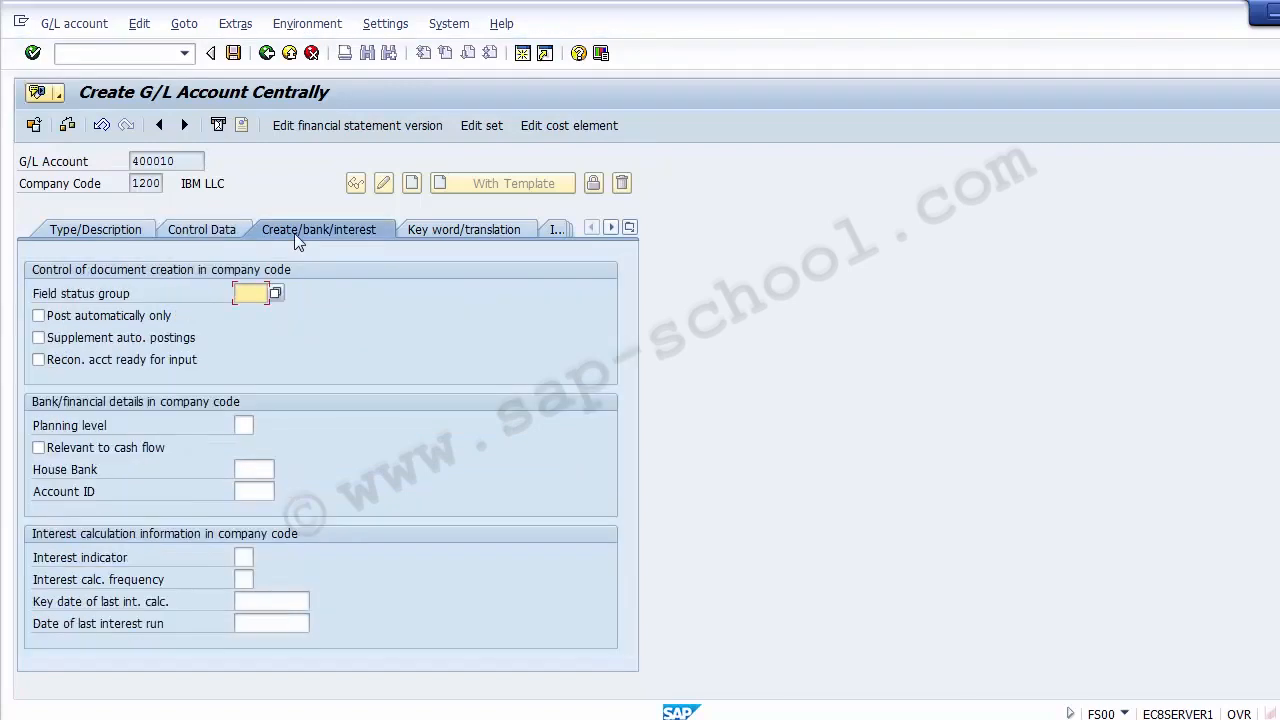
{"action": "left_click", "coordinate": [276, 292]}
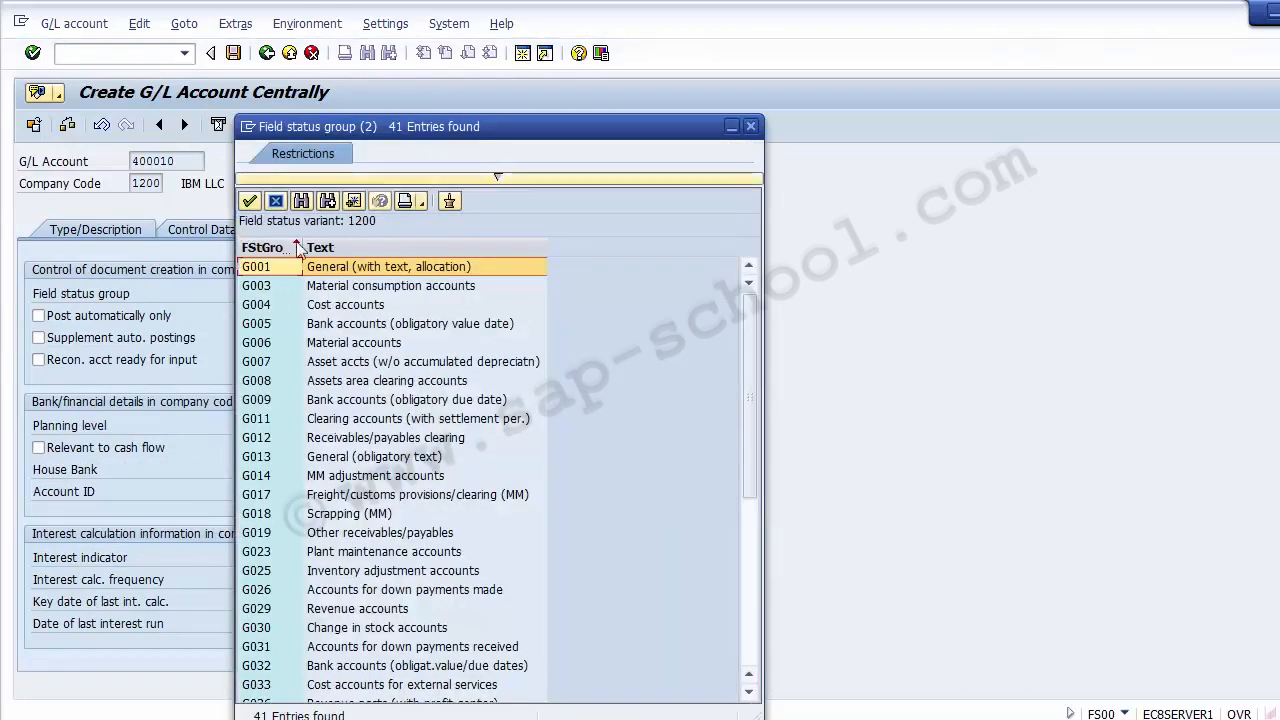
{"action": "left_click", "coordinate": [368, 422]}
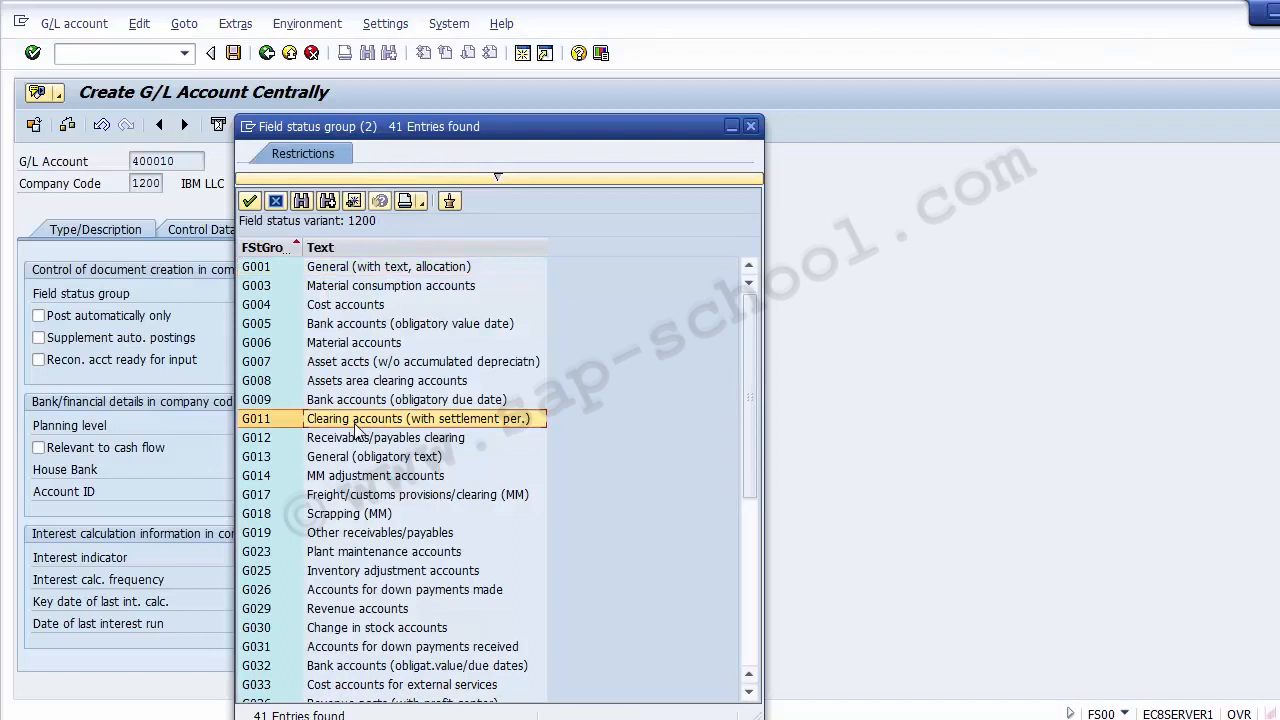
{"action": "double_click", "coordinate": [269, 422]}
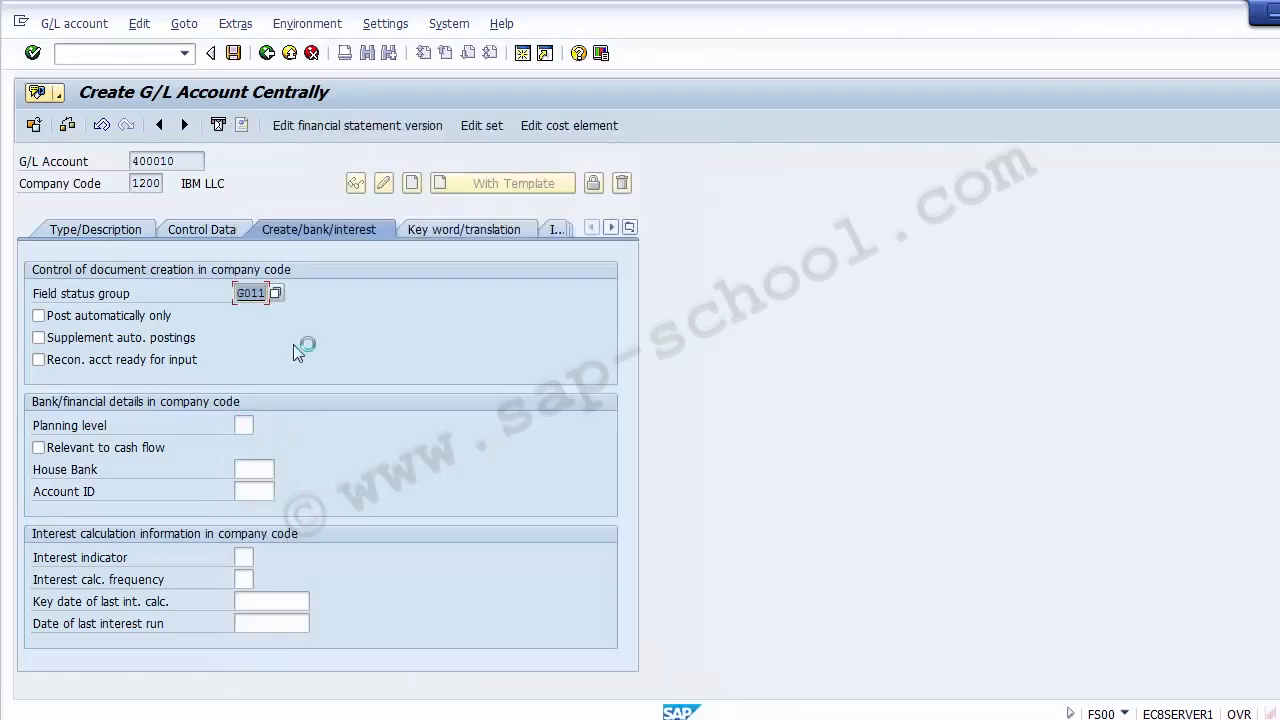
Step: Save the new G/L account, accept the sort indicator warning and leave the central account maintenance
{"action": "left_click", "coordinate": [233, 53]}
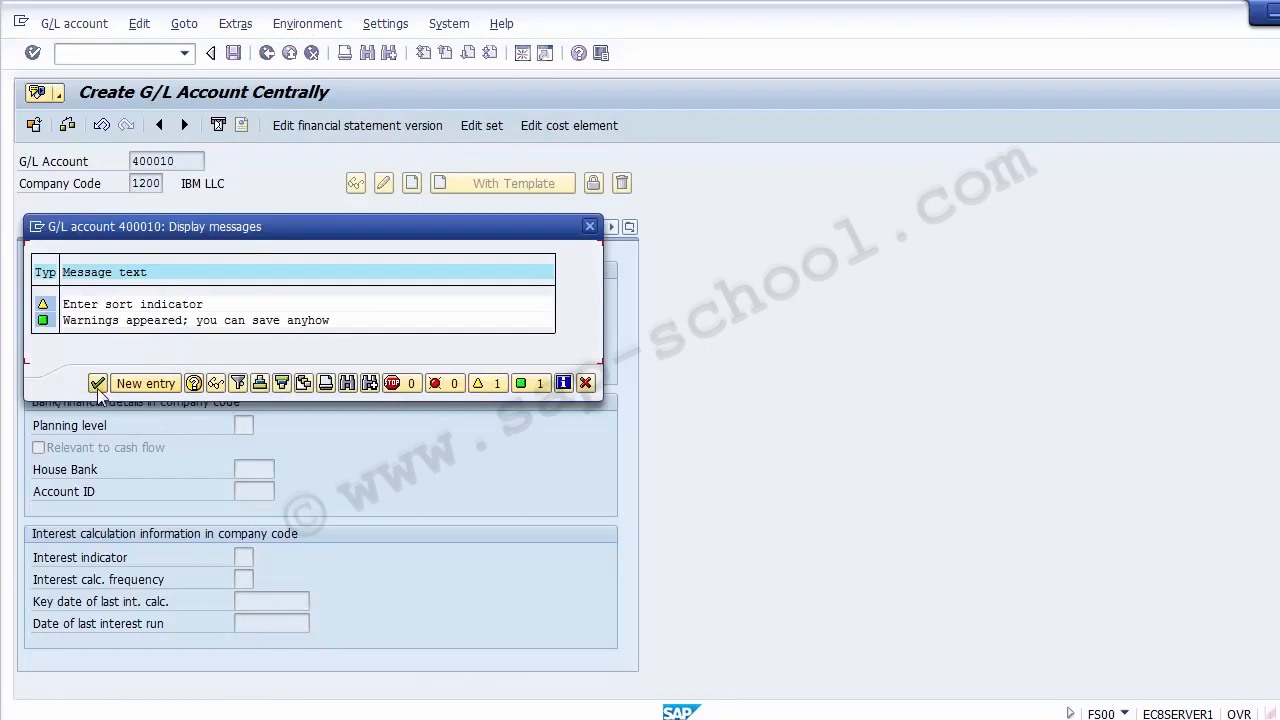
{"action": "left_click", "coordinate": [97, 385]}
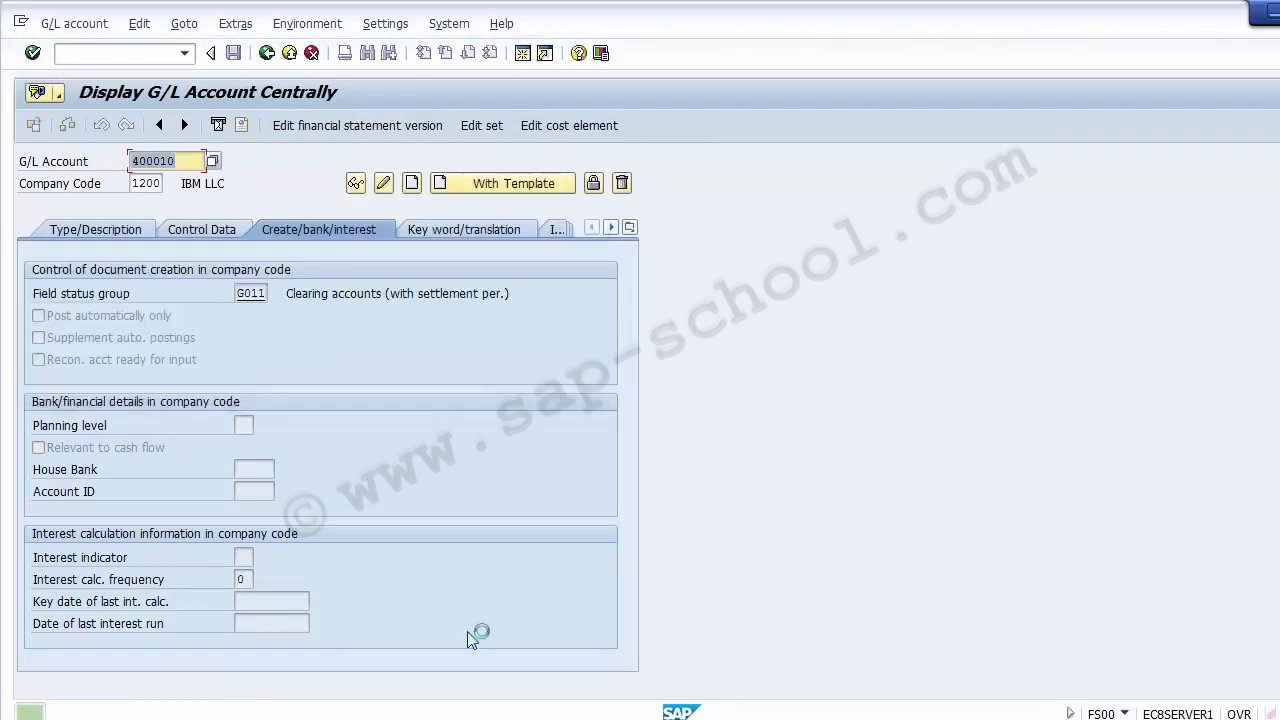
{"action": "left_click", "coordinate": [287, 56]}
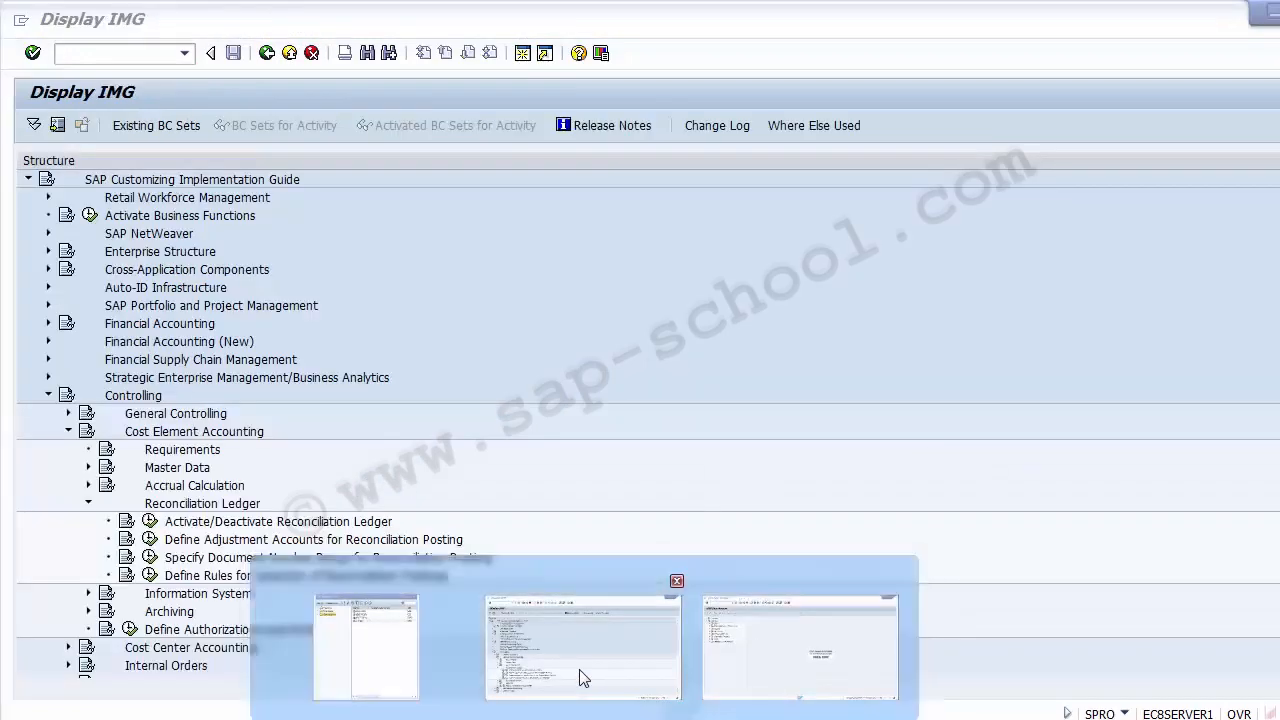
Step: From Define Adjustment Accounts for Reconciliation Posting, open Maintain Clearing Accounts for Business Area/Functional Area for chart of accounts 1000
{"action": "left_click", "coordinate": [579, 669]}
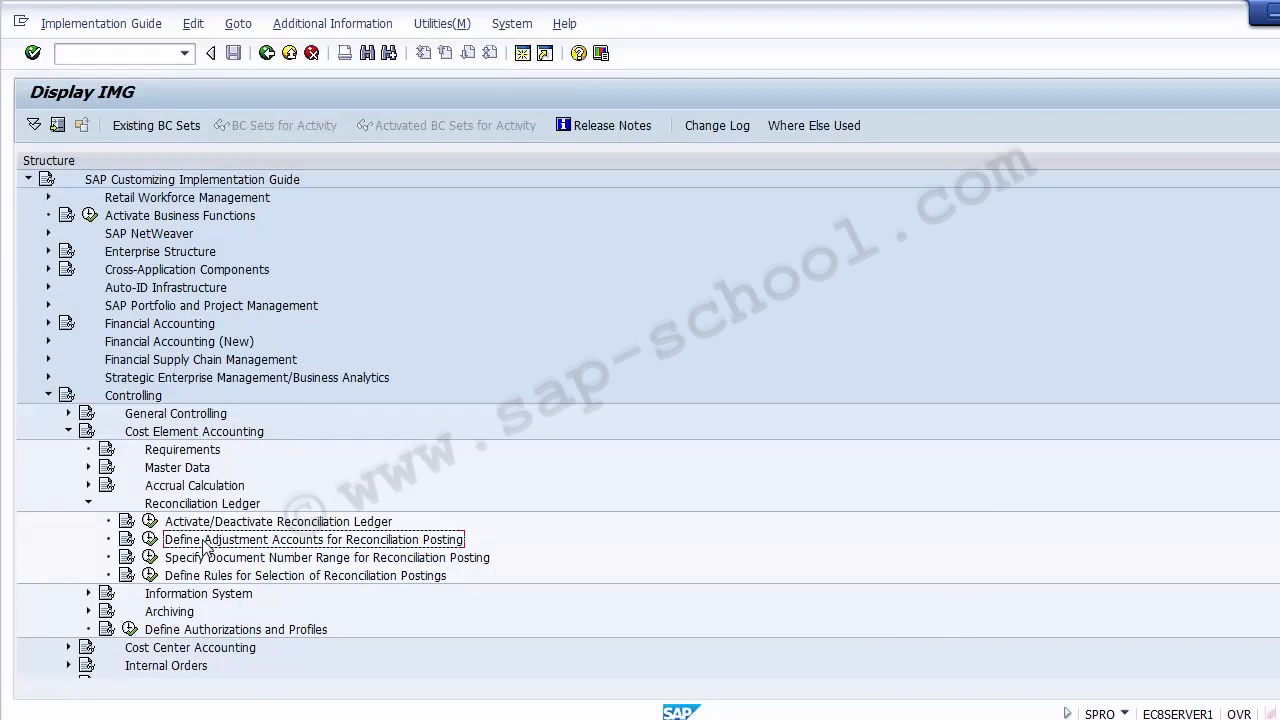
{"action": "left_click", "coordinate": [150, 541]}
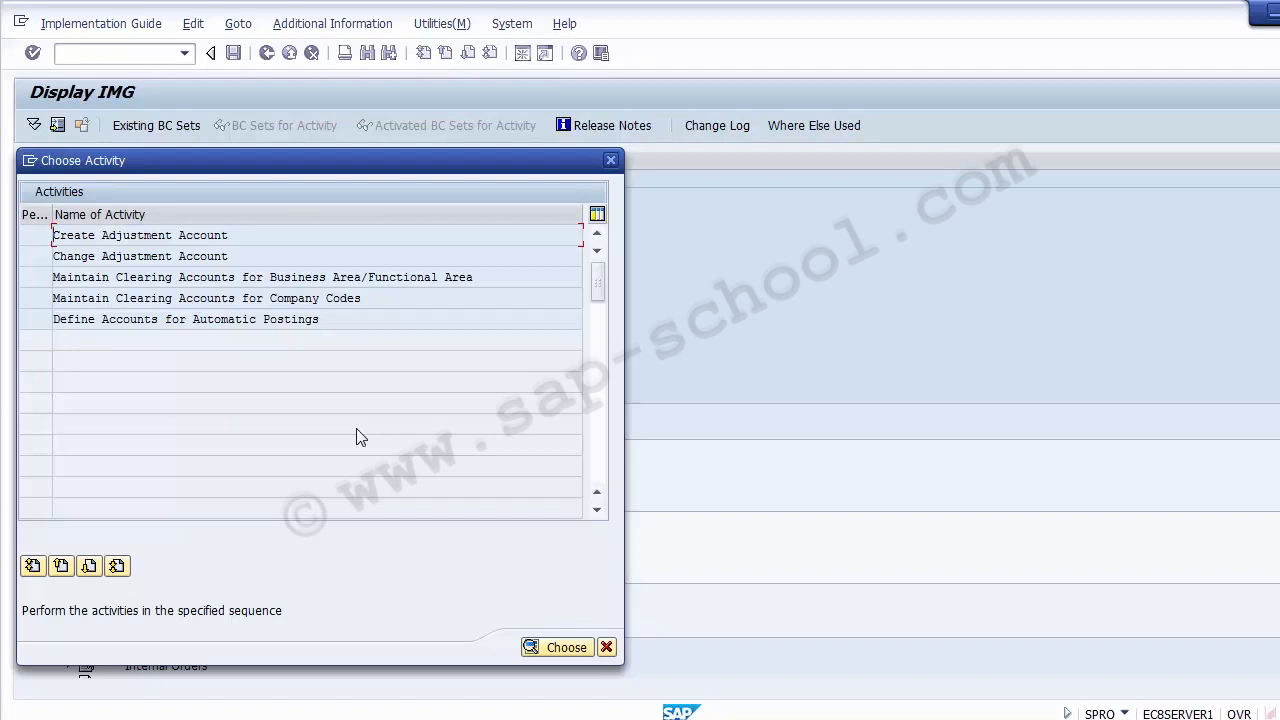
{"action": "left_click", "coordinate": [131, 276]}
{"action": "double_click", "coordinate": [80, 280]}
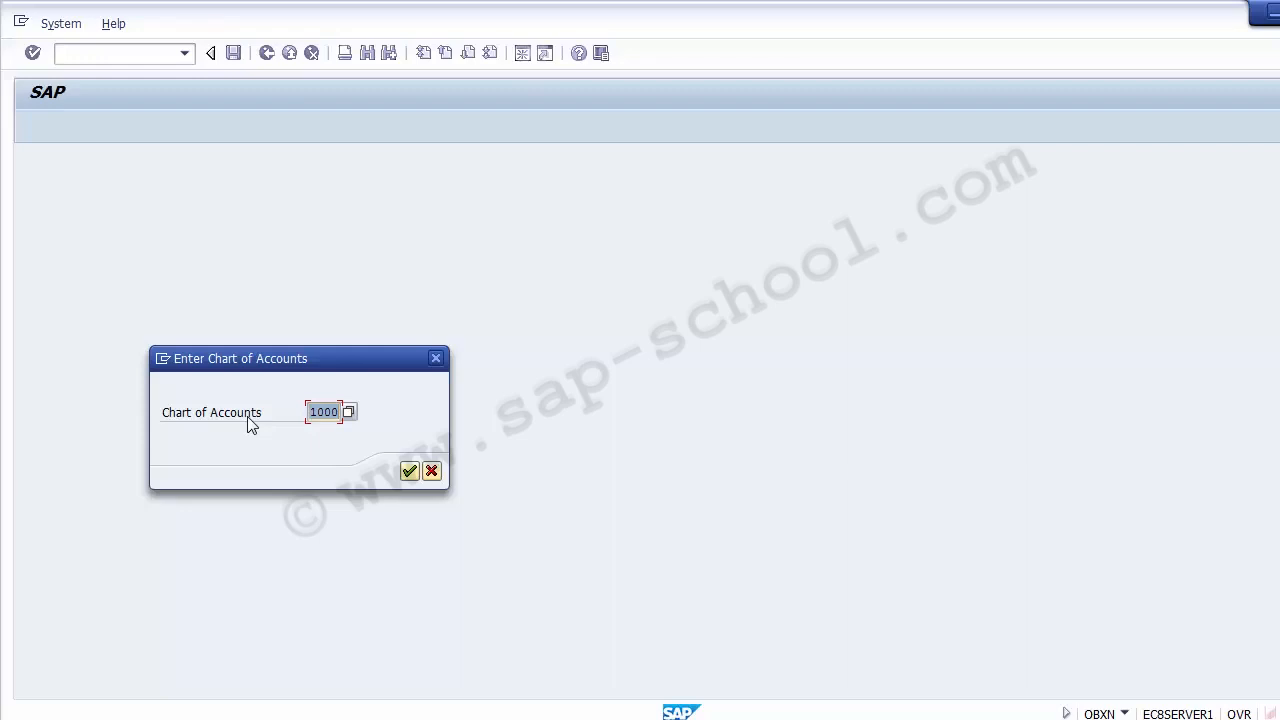
{"action": "key", "text": "Return"}
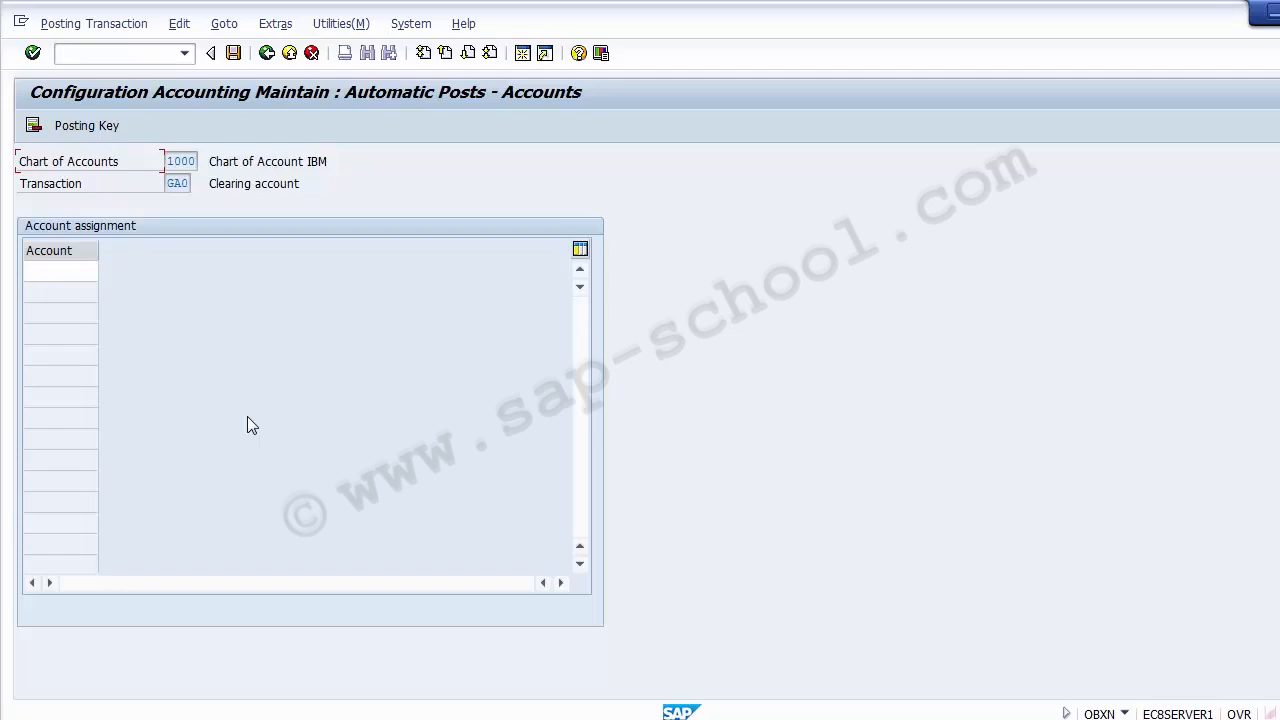
Step: Assign account 400010 to clearing account transaction GA0, save it in the FICO Configurations customizing request and return to the activity list
{"action": "left_click", "coordinate": [75, 270]}
{"action": "left_click", "coordinate": [105, 271]}
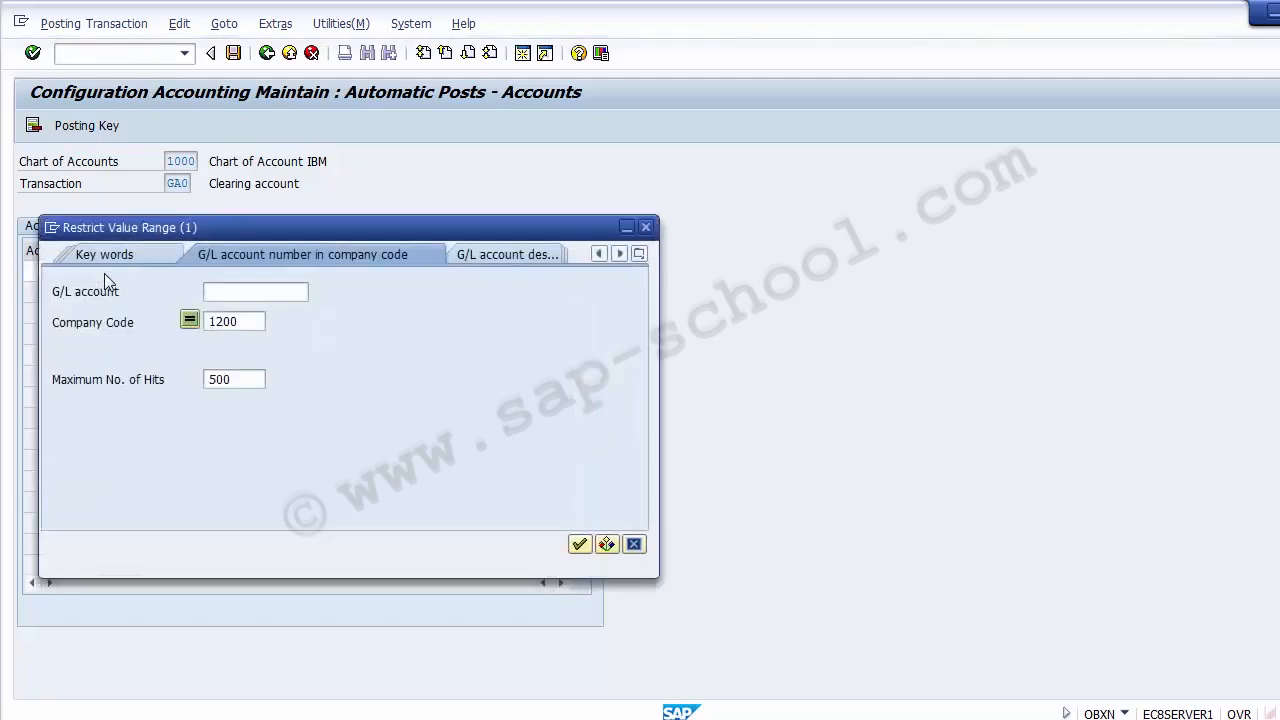
{"action": "left_click", "coordinate": [580, 547]}
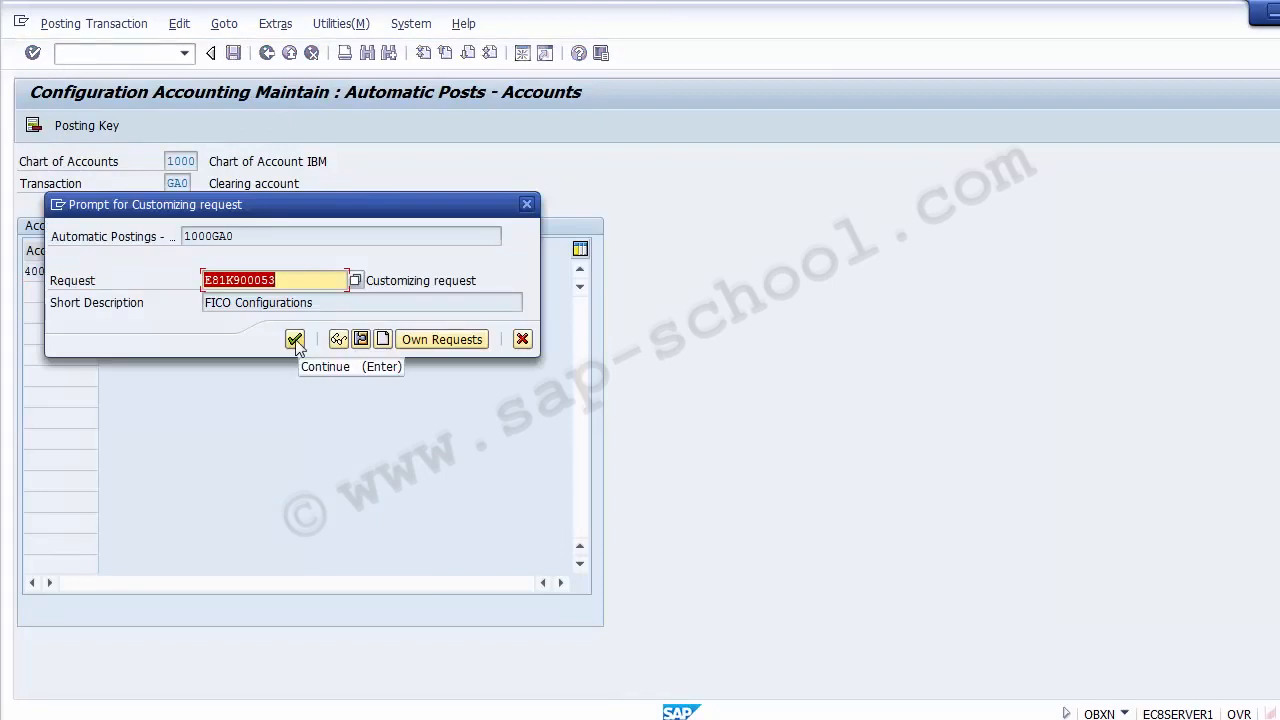
{"action": "left_click", "coordinate": [295, 340]}
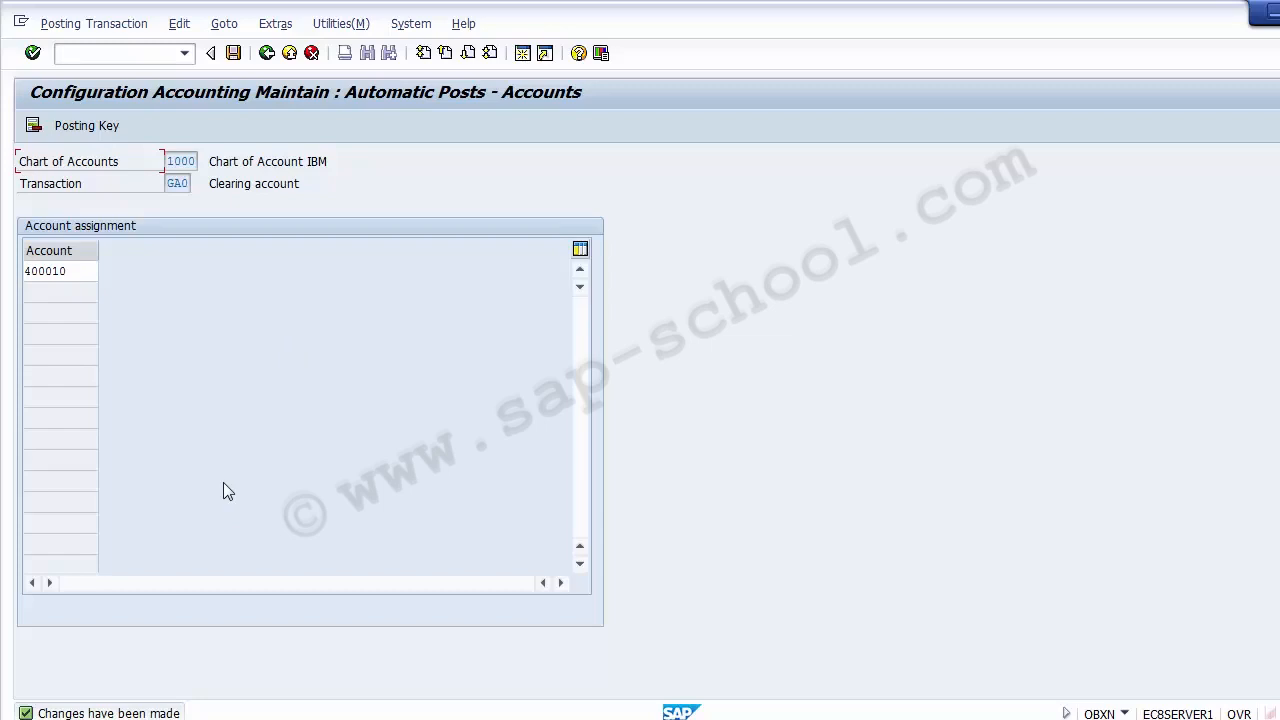
{"action": "left_click", "coordinate": [267, 53]}
{"action": "left_click", "coordinate": [267, 53]}
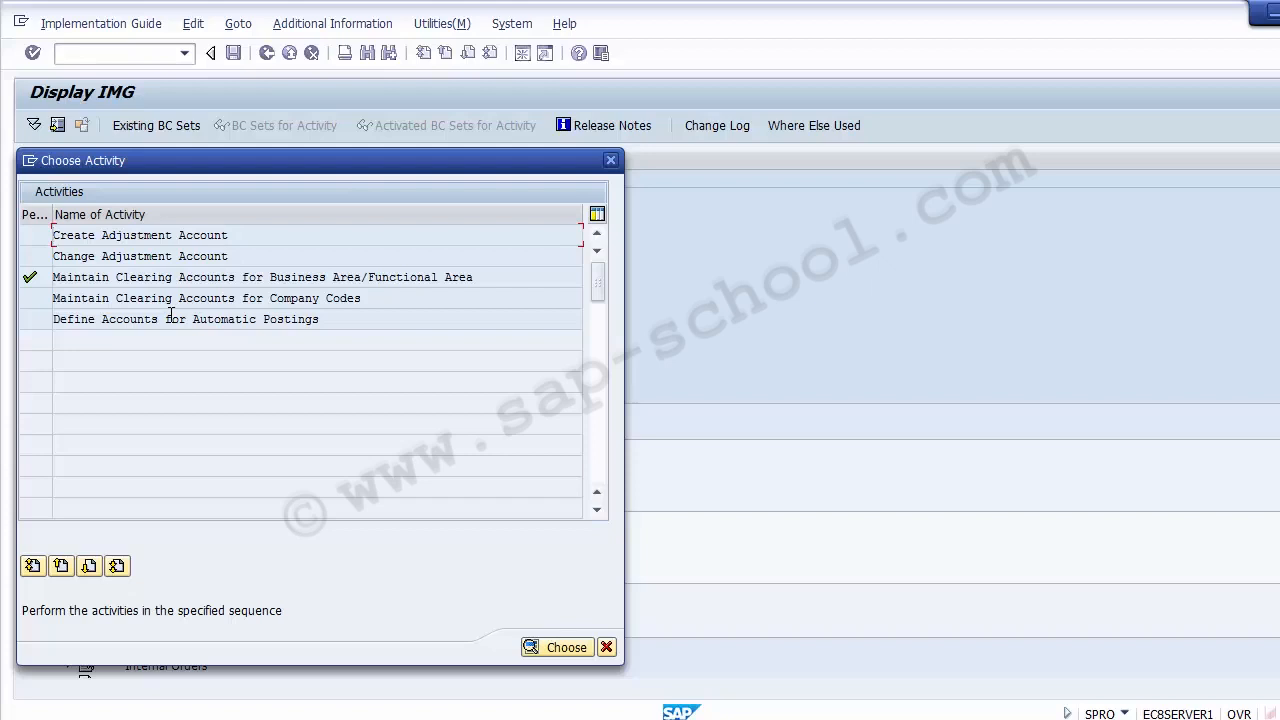
Step: Look at the Define Accounts for Automatic Postings activity and return to the activity list
{"action": "left_click", "coordinate": [201, 318]}
{"action": "double_click", "coordinate": [201, 318]}
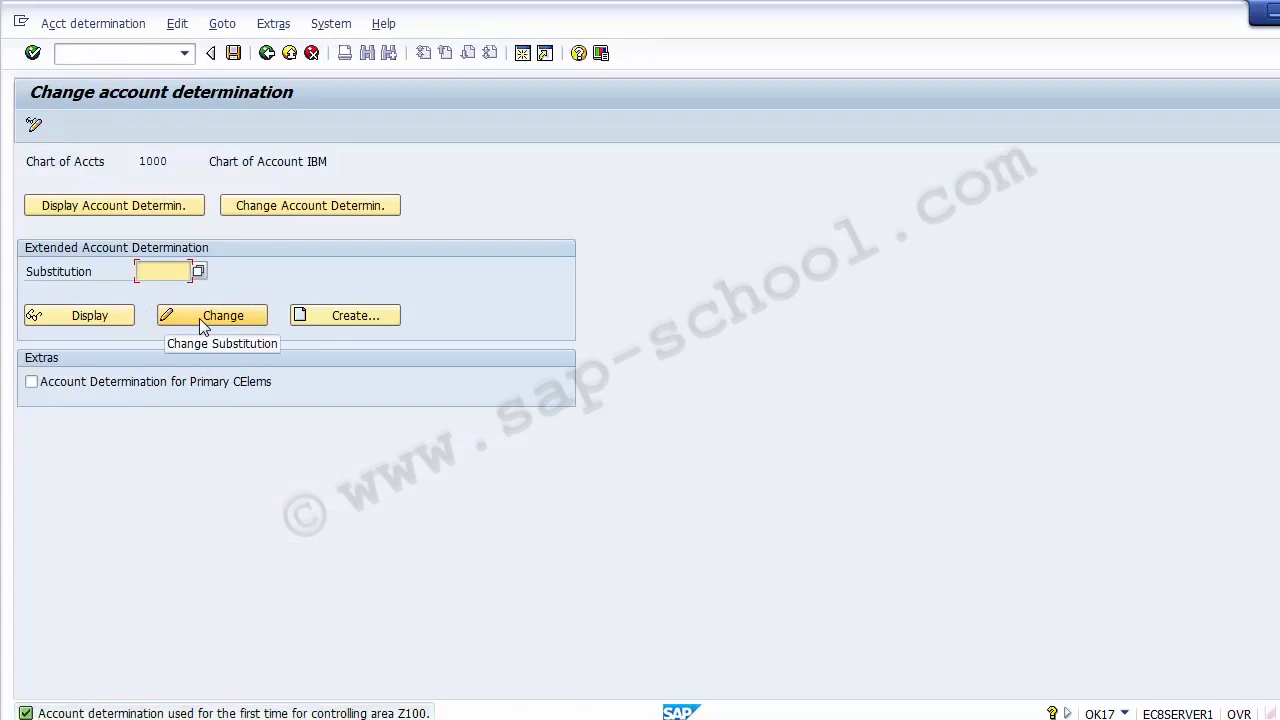
{"action": "left_click", "coordinate": [268, 55]}
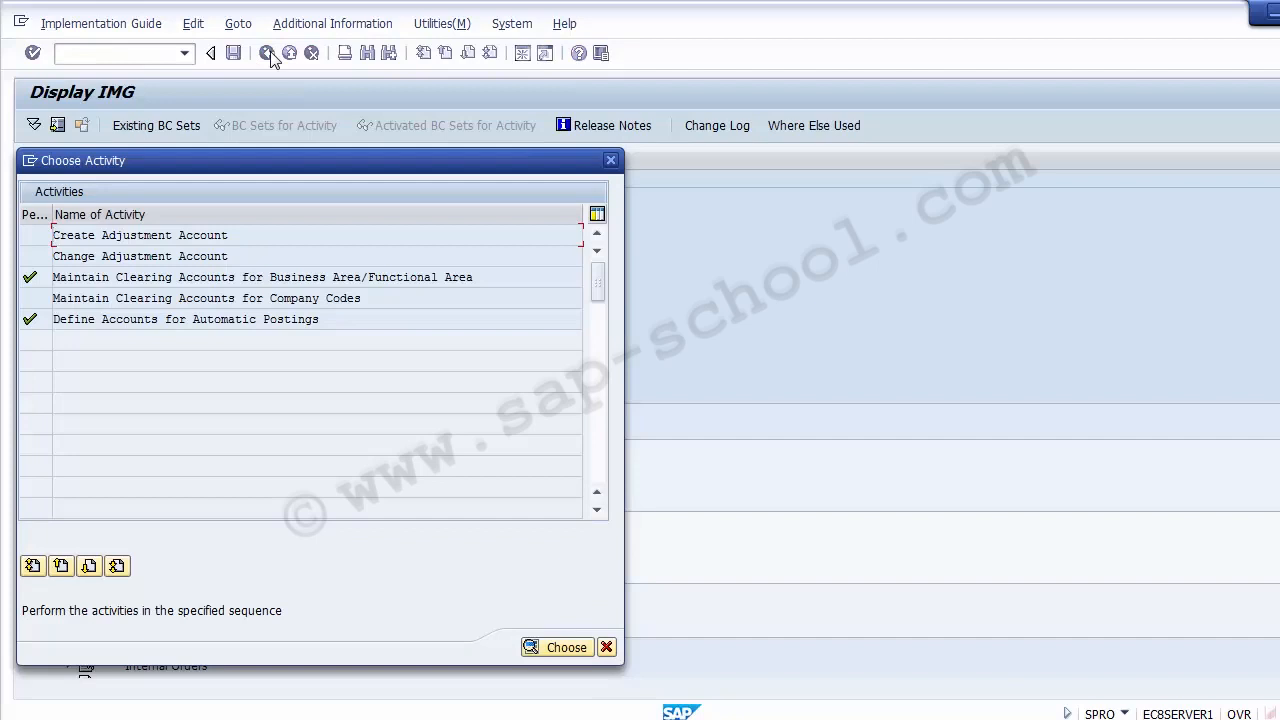
Step: View the Maintain Clearing Accounts for Company Codes and Create Adjustment Account activities, leaving both without entering anything
{"action": "left_click", "coordinate": [226, 298]}
{"action": "double_click", "coordinate": [226, 298]}
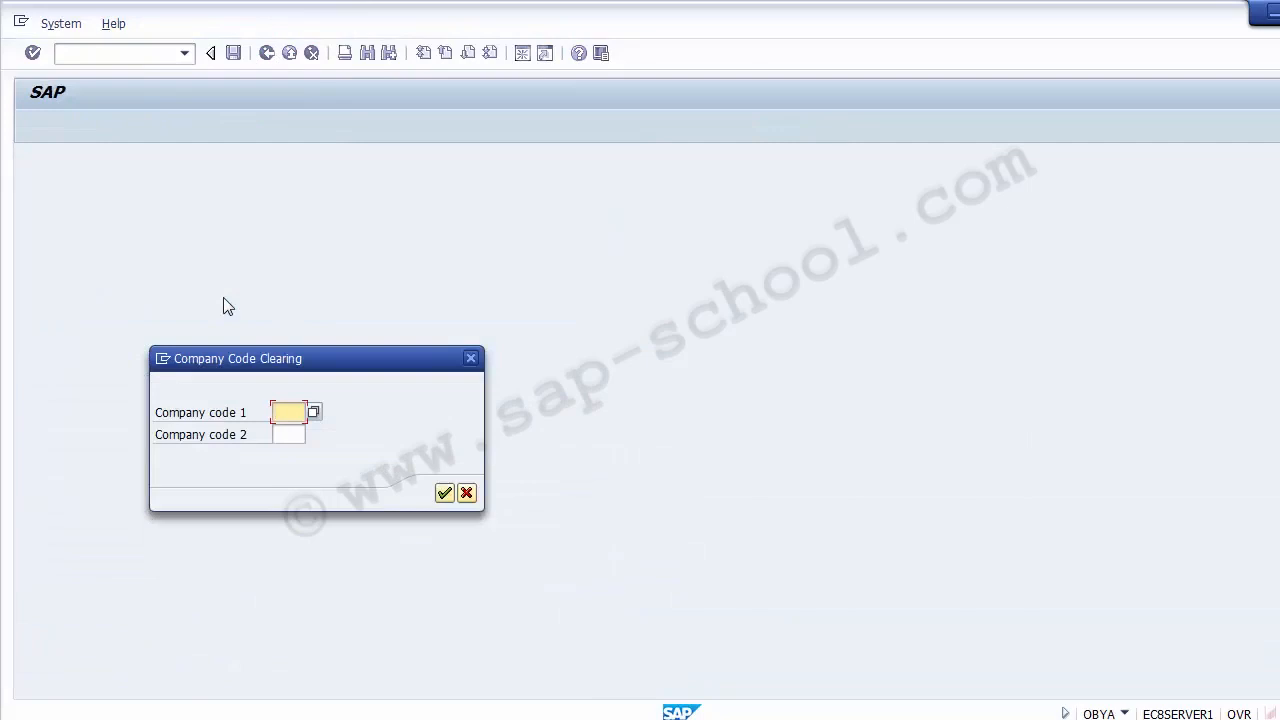
{"action": "left_click", "coordinate": [467, 493]}
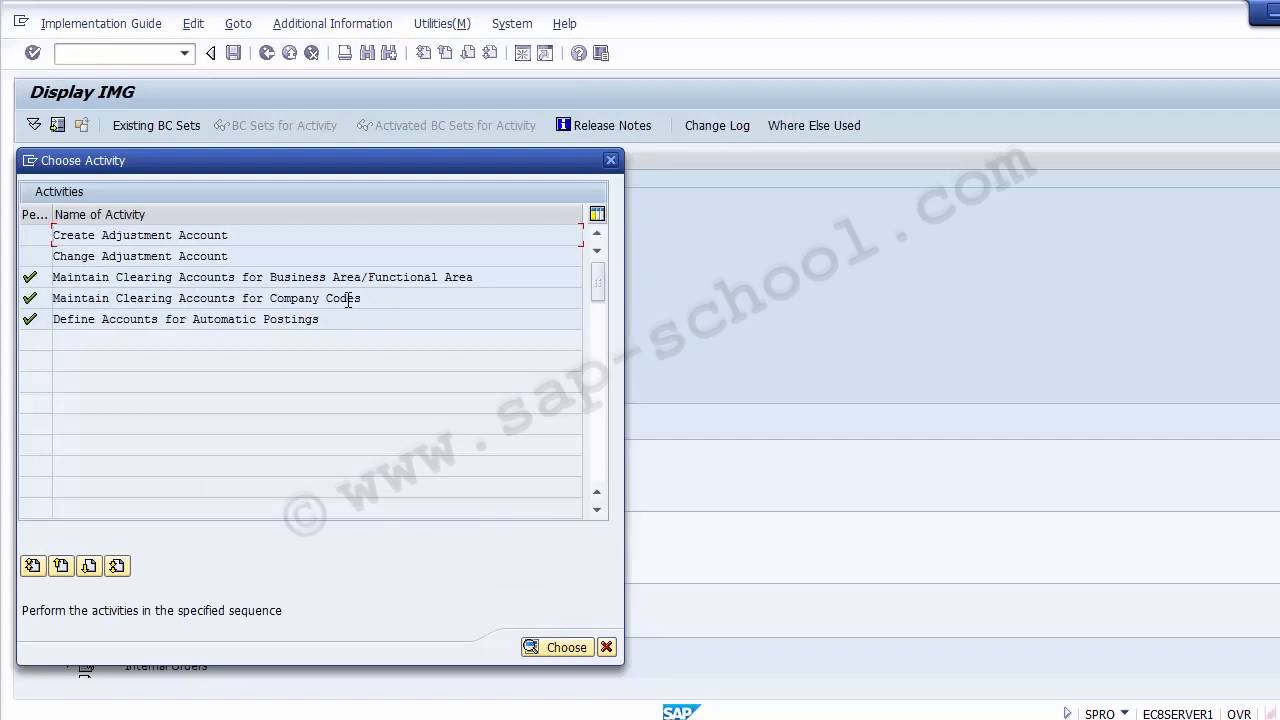
{"action": "double_click", "coordinate": [156, 239]}
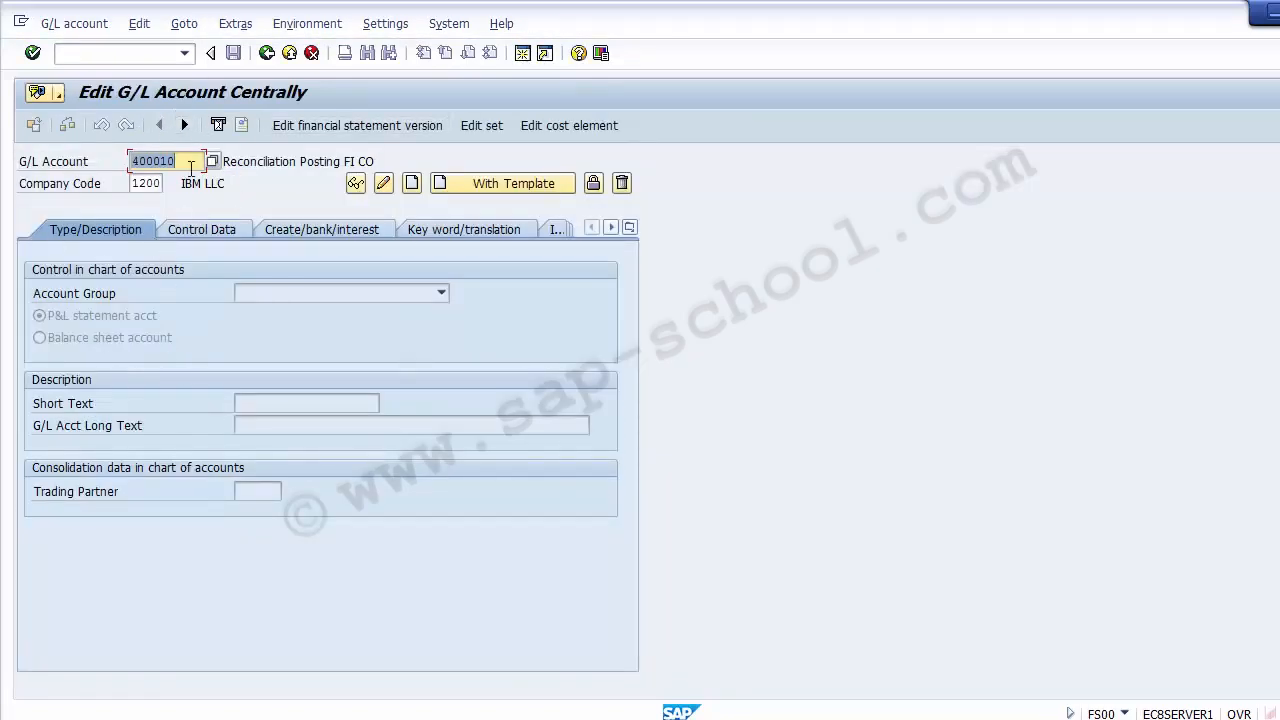
{"action": "left_click", "coordinate": [266, 52]}
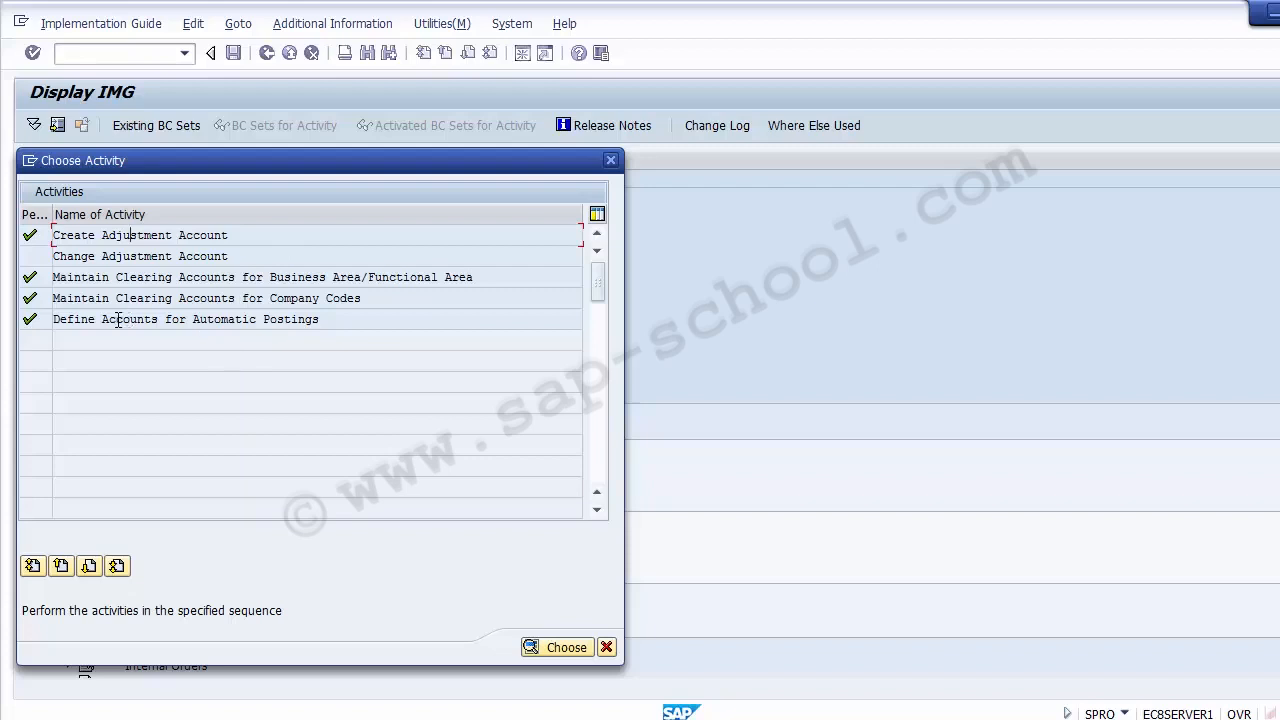
Step: In Define Accounts for Automatic Postings, base CO-FI reconciliation account determination on CO Transaction and save the rule in the FICO Configurations request
{"action": "double_click", "coordinate": [119, 320]}
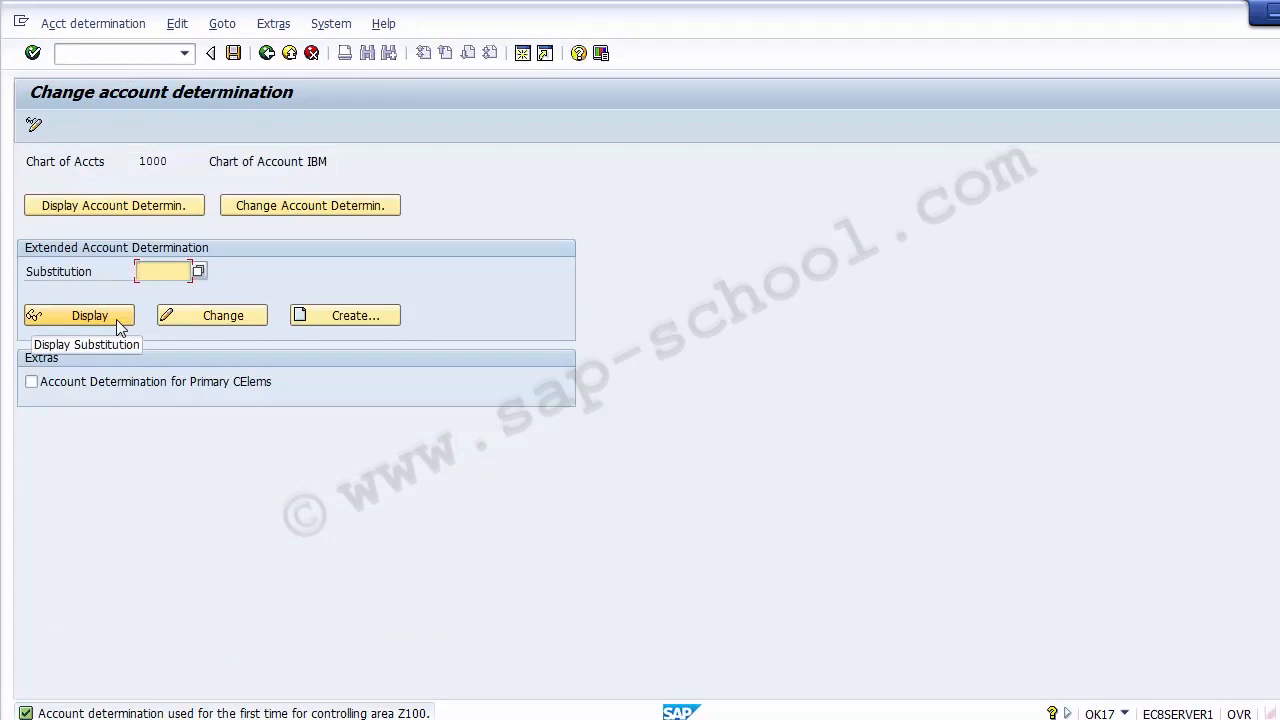
{"action": "left_click", "coordinate": [297, 213]}
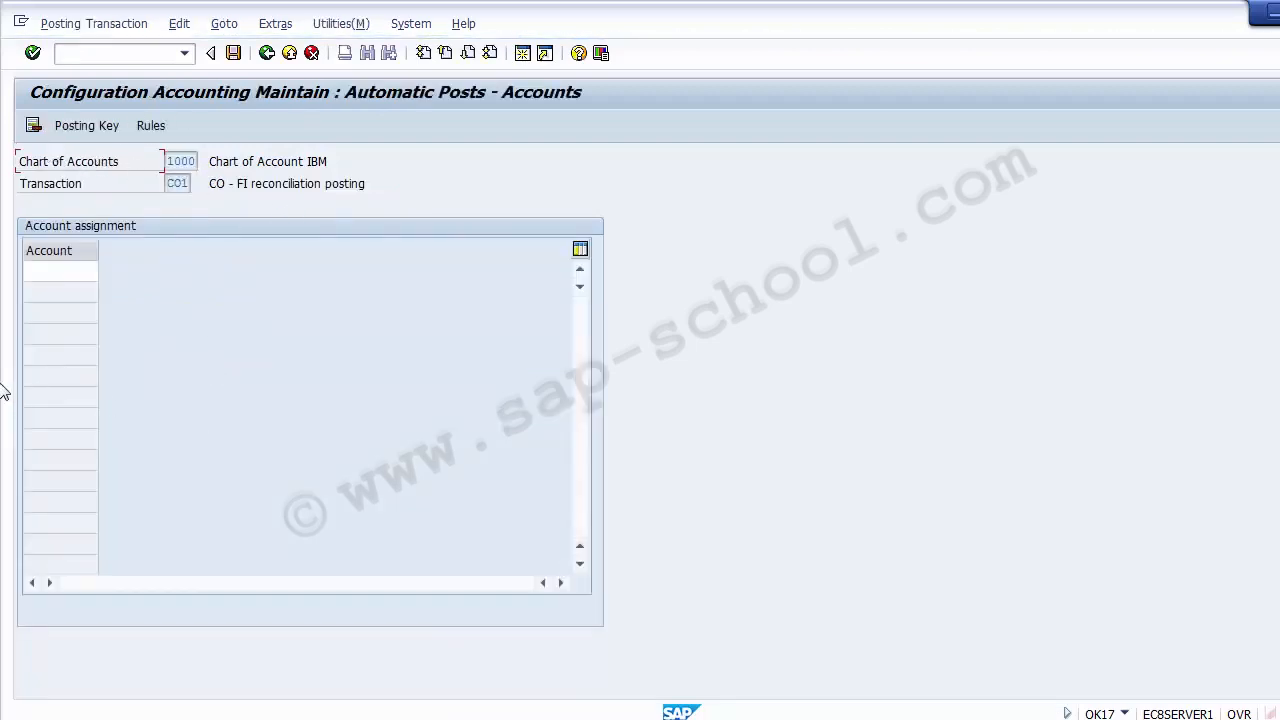
{"action": "left_click", "coordinate": [148, 125]}
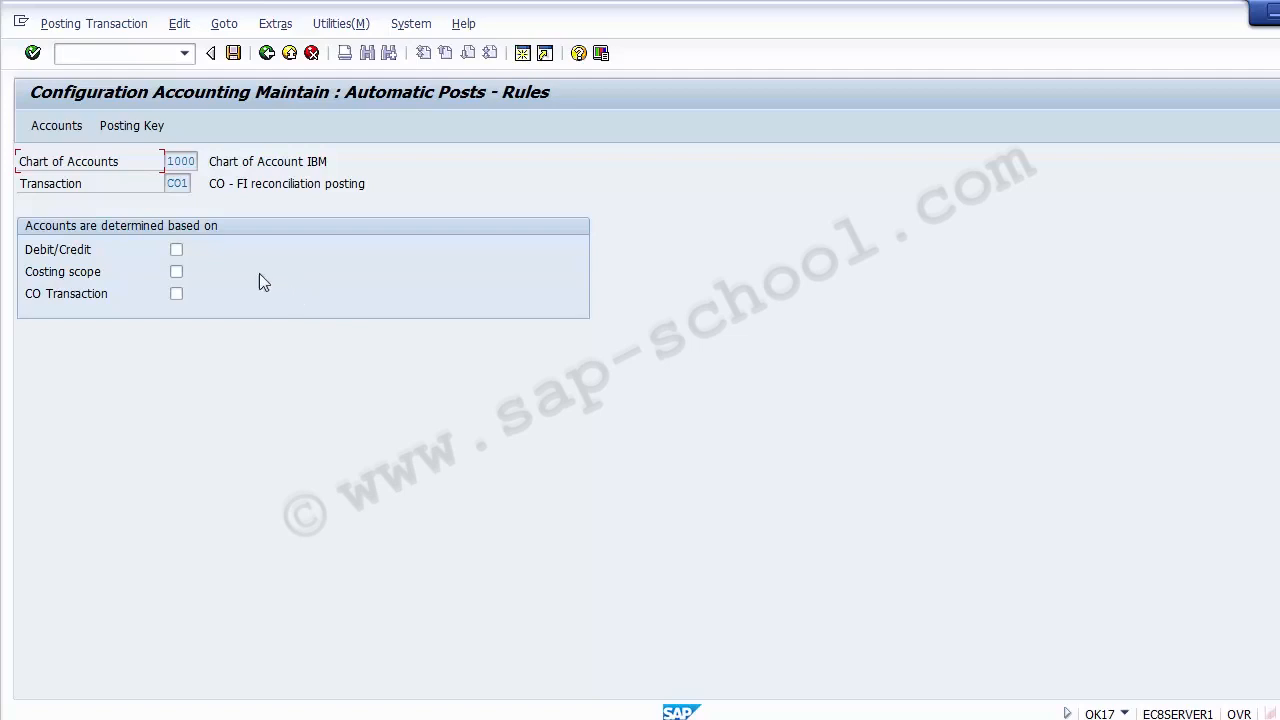
{"action": "left_click", "coordinate": [177, 296]}
{"action": "left_click", "coordinate": [57, 126]}
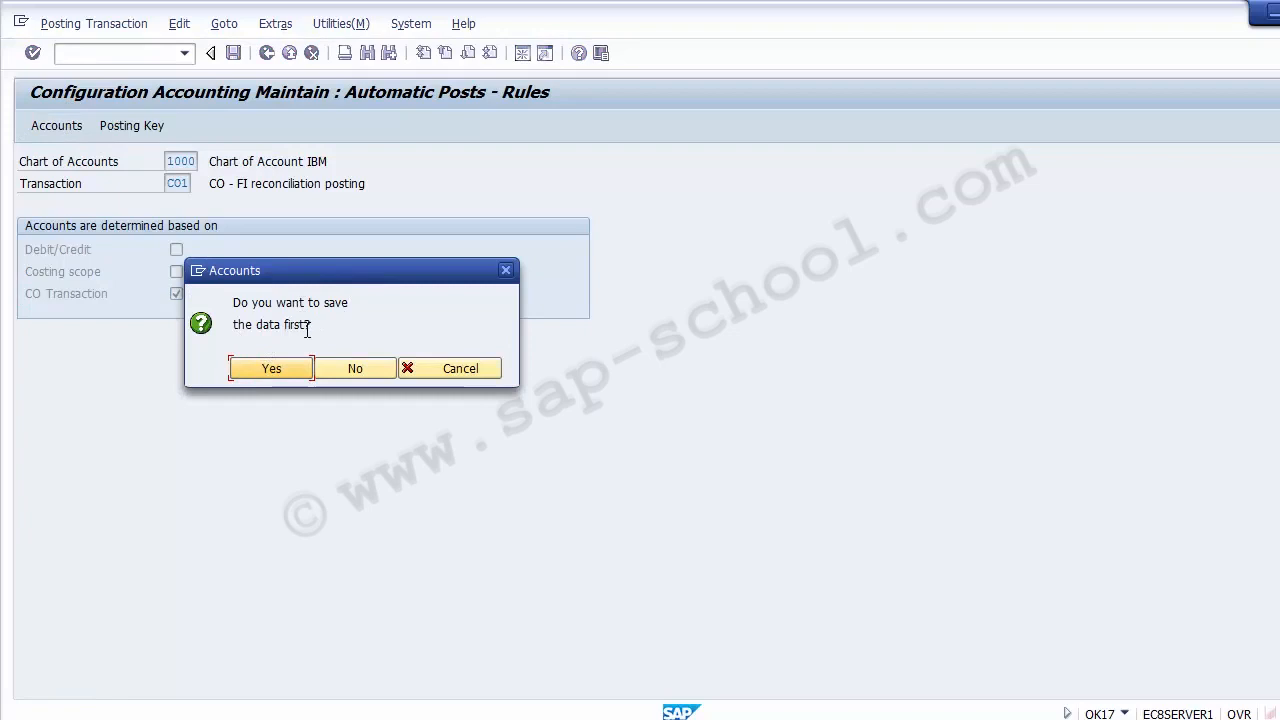
{"action": "left_click", "coordinate": [278, 372]}
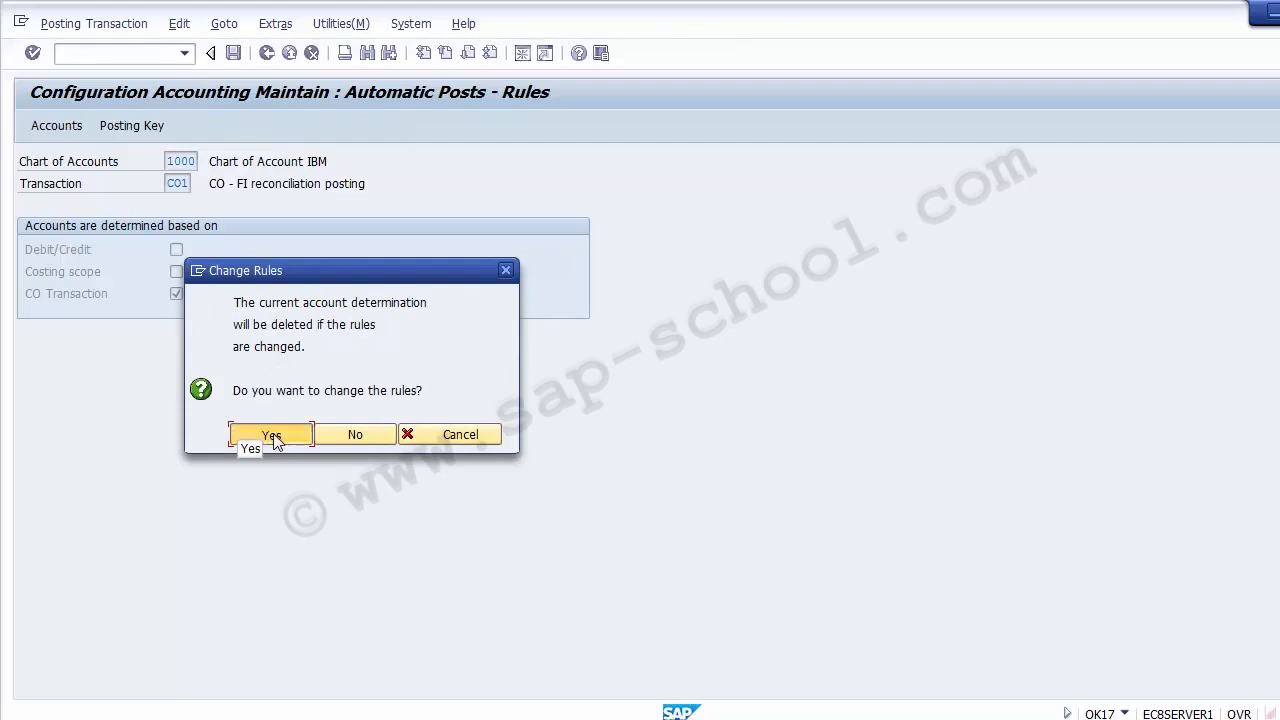
{"action": "left_click", "coordinate": [275, 438]}
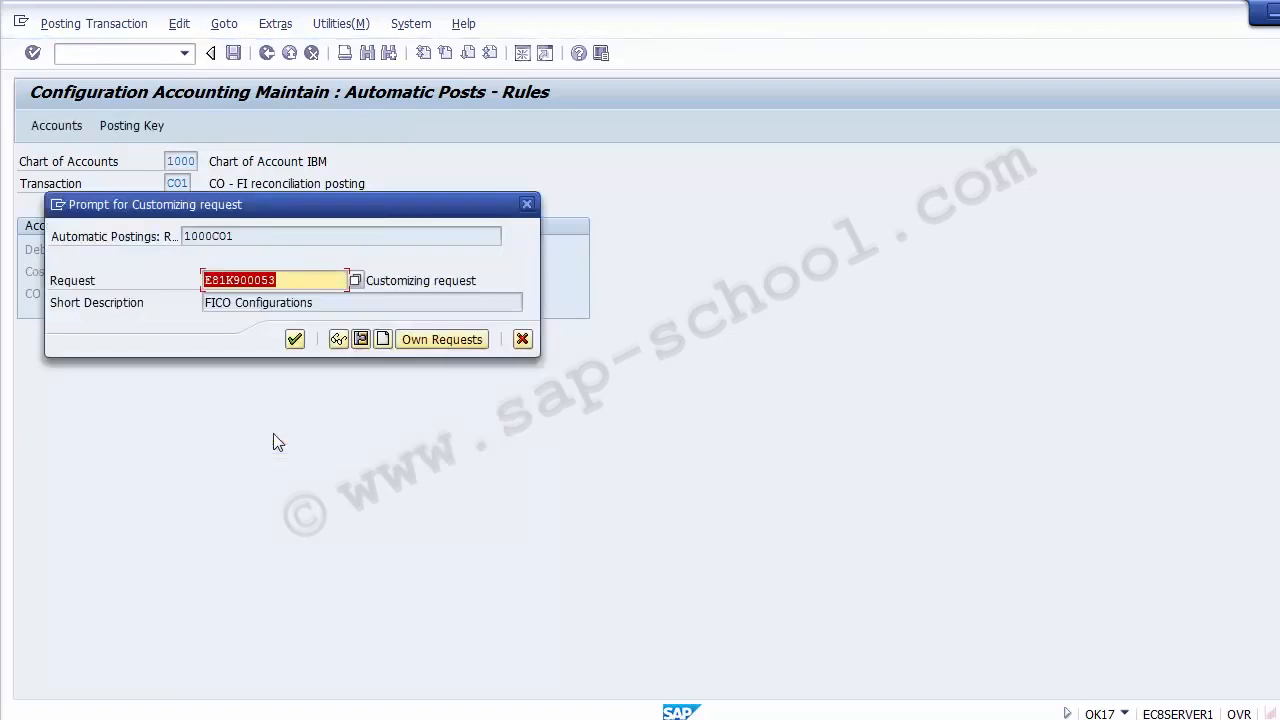
{"action": "left_click", "coordinate": [294, 341]}
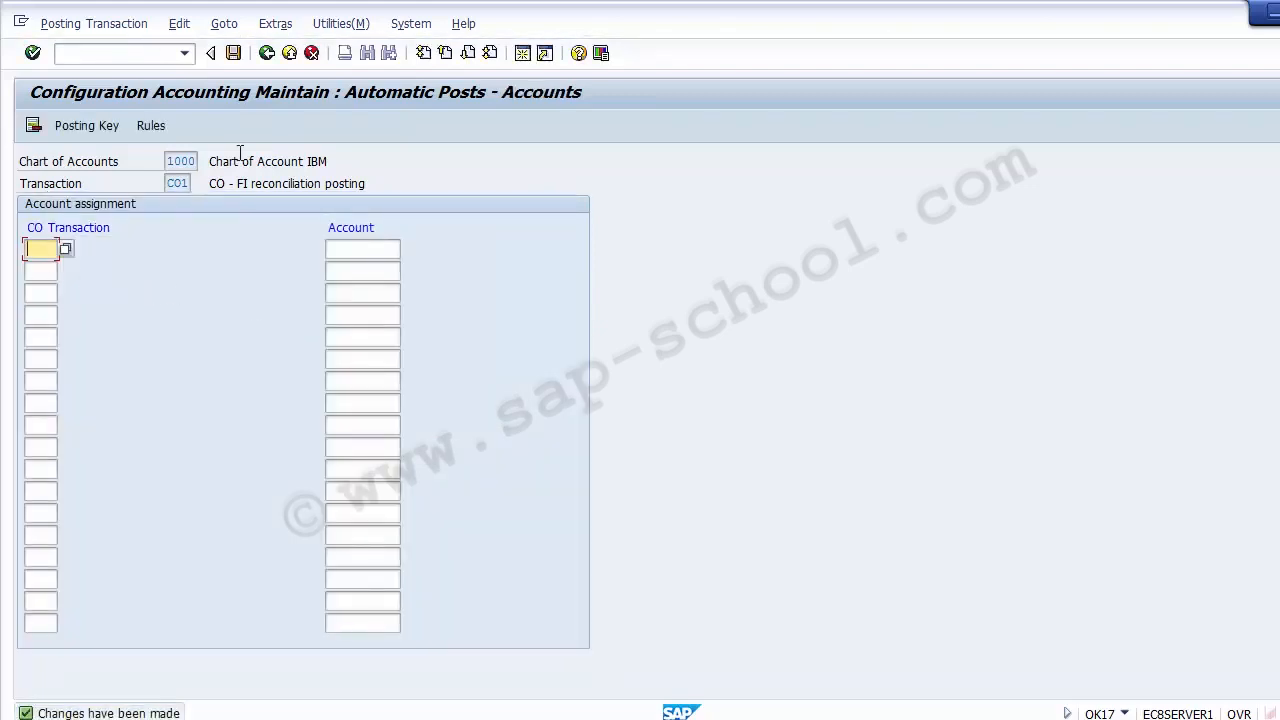
Step: Enter account 400010 in the first row of the CO-FI reconciliation posting account assignment
{"action": "left_click", "coordinate": [44, 357]}
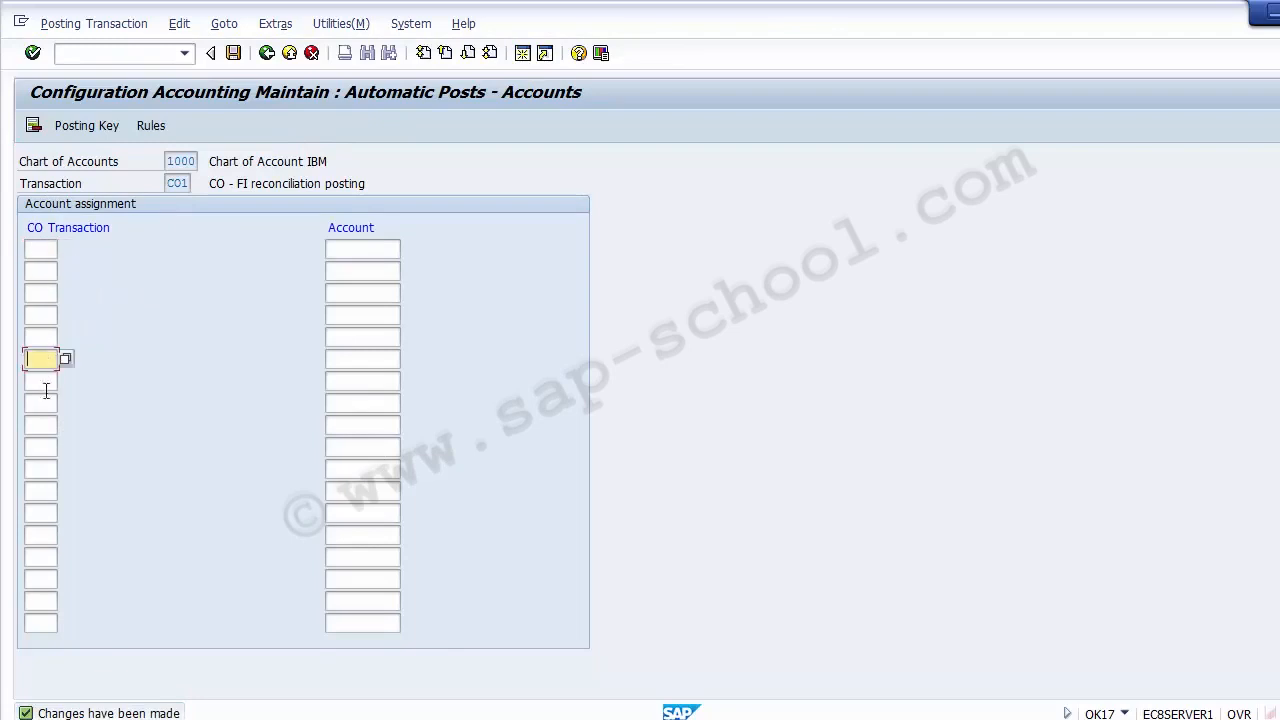
{"action": "left_click", "coordinate": [395, 249]}
{"action": "left_click", "coordinate": [371, 293]}
{"action": "left_click", "coordinate": [371, 315]}
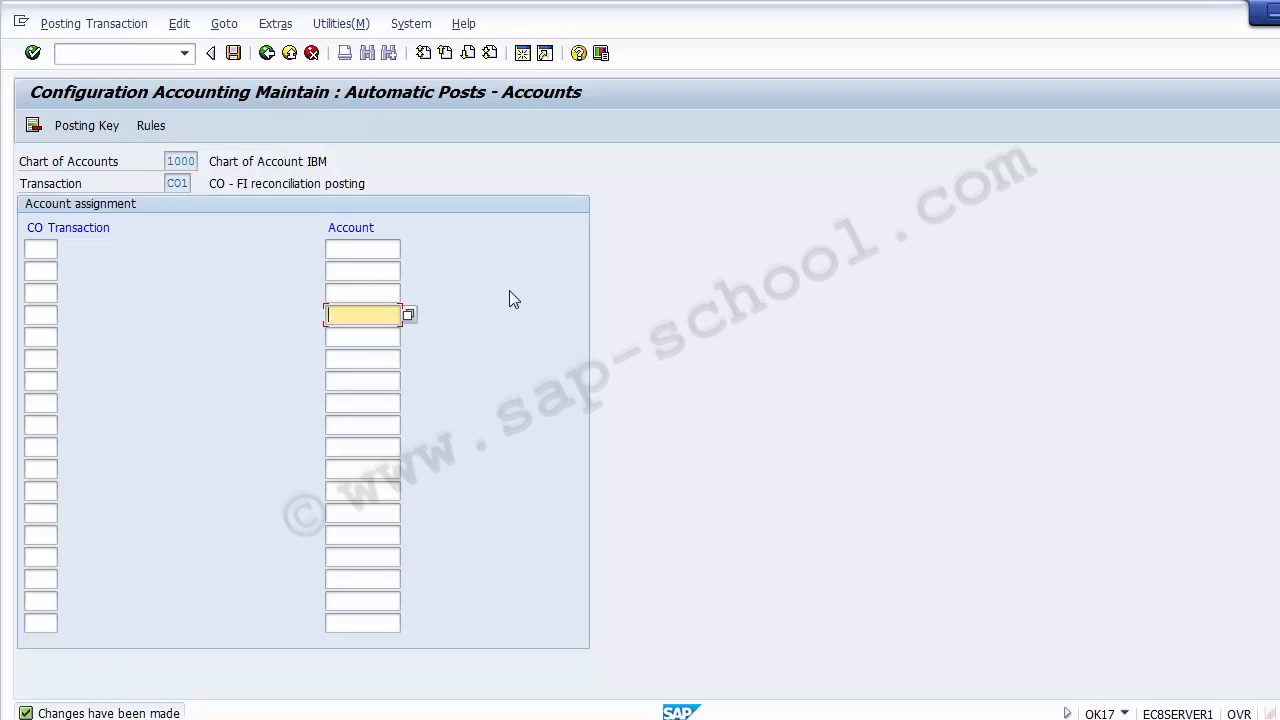
{"action": "left_click", "coordinate": [388, 251]}
{"action": "type", "text": "4000"}
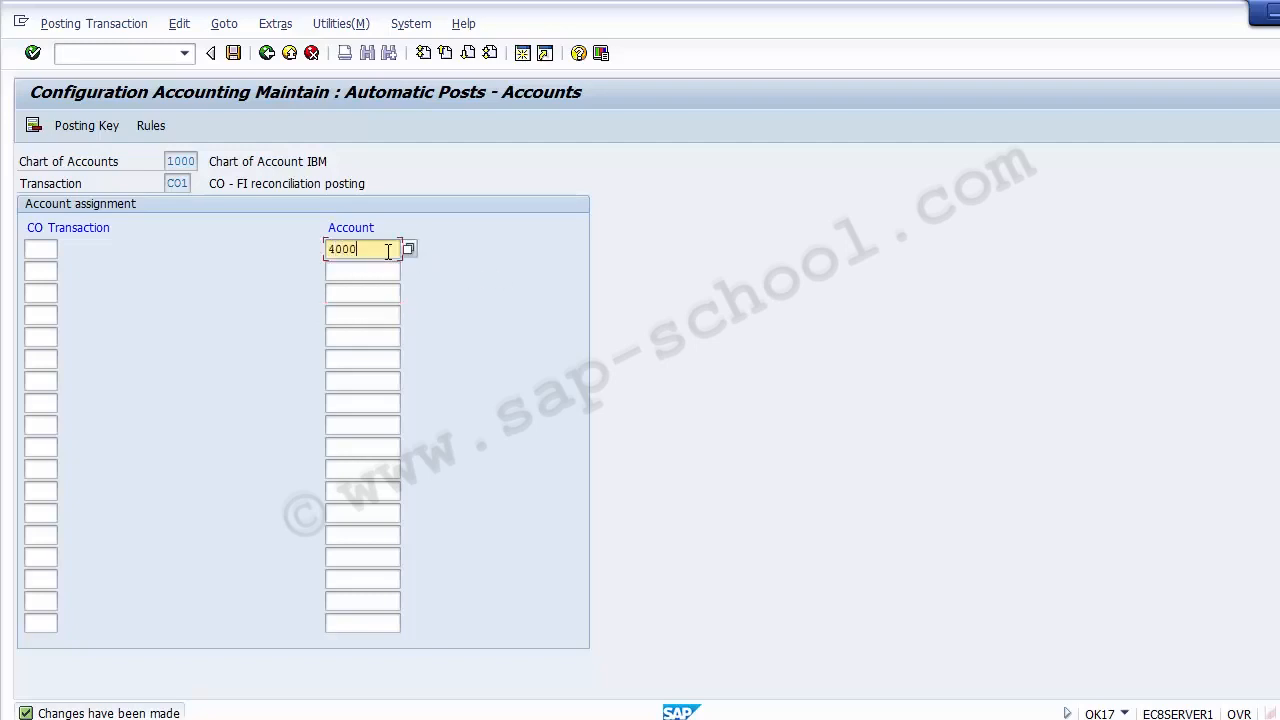
{"action": "type", "text": "10"}
Step: Choose KAZI, Actual cost center accrual, as the CO transaction for the first account assignment row
{"action": "left_click", "coordinate": [41, 252]}
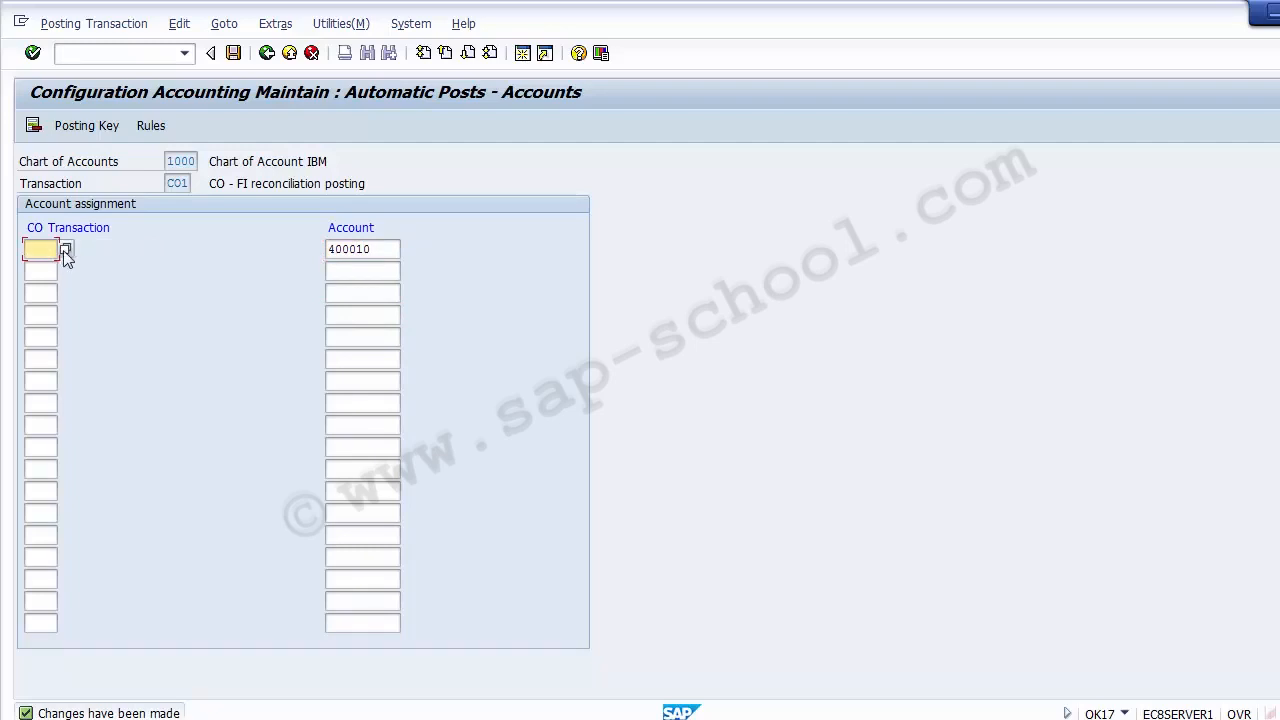
{"action": "left_click", "coordinate": [64, 250]}
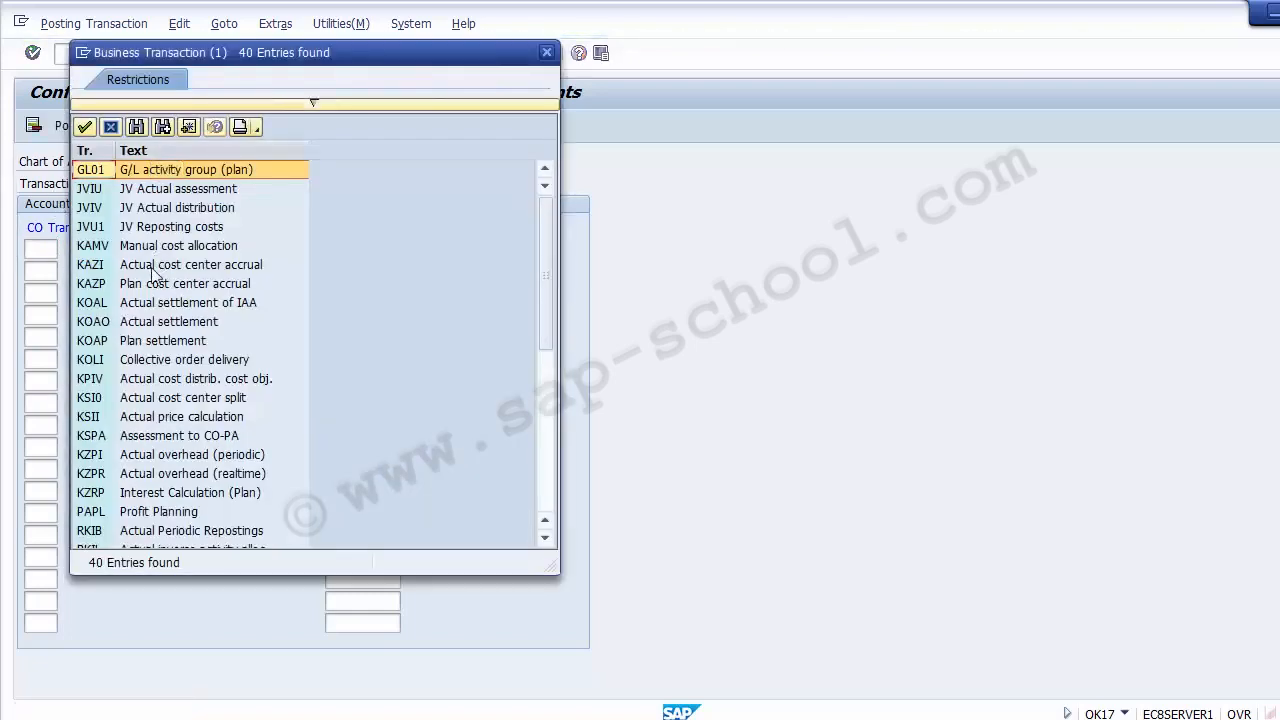
{"action": "left_click", "coordinate": [148, 284]}
{"action": "key", "text": "Up"}
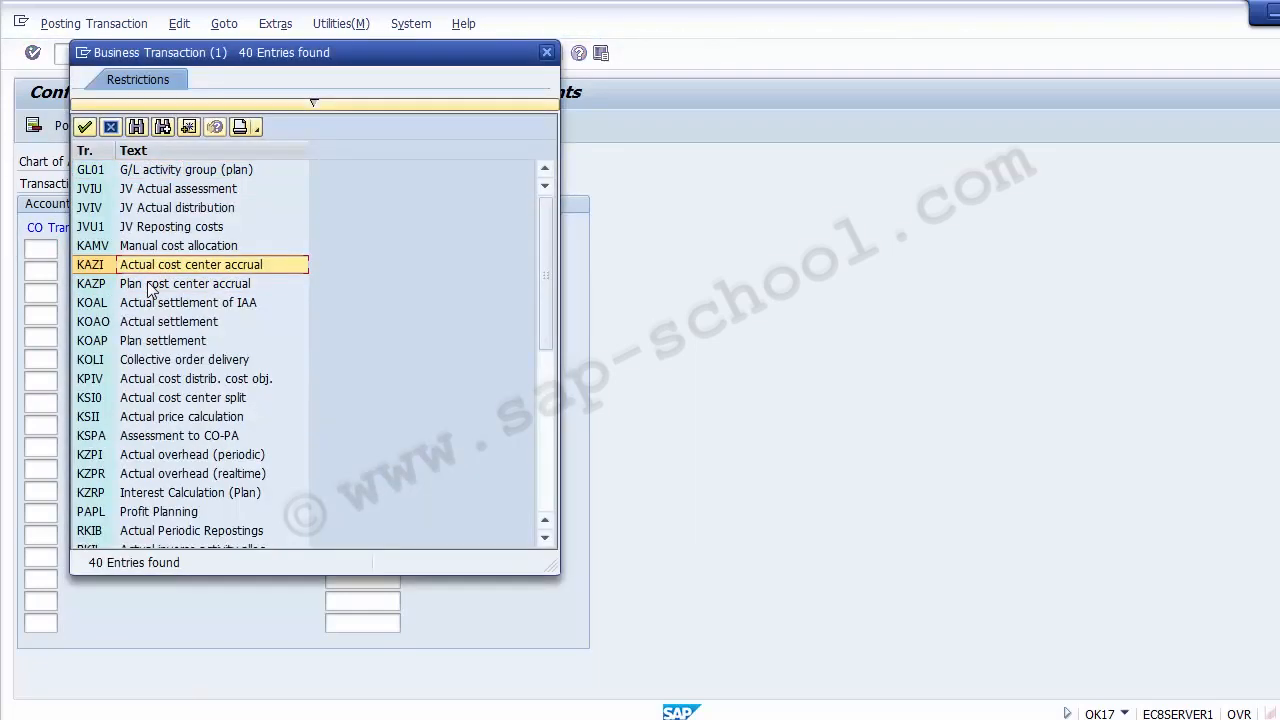
{"action": "key", "text": "Down"}
{"action": "key", "text": "Down"}
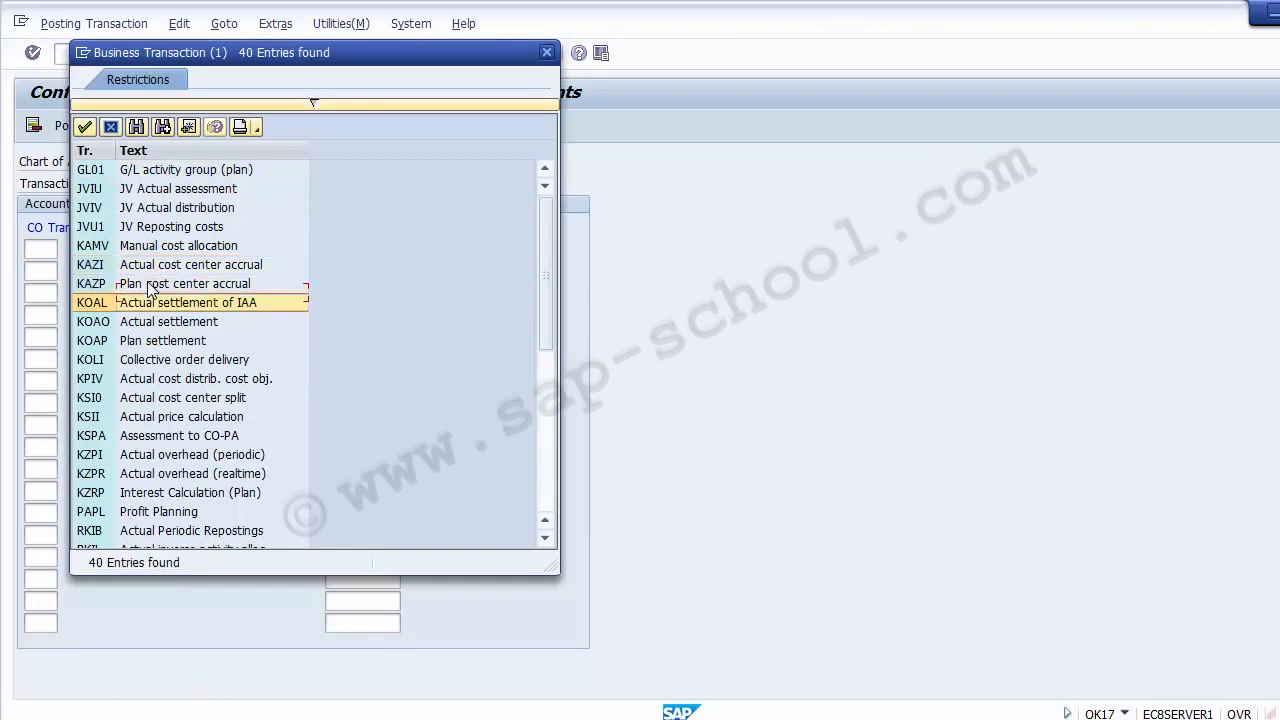
{"action": "key", "text": "Up"}
{"action": "key", "text": "Up"}
{"action": "key", "text": "Up"}
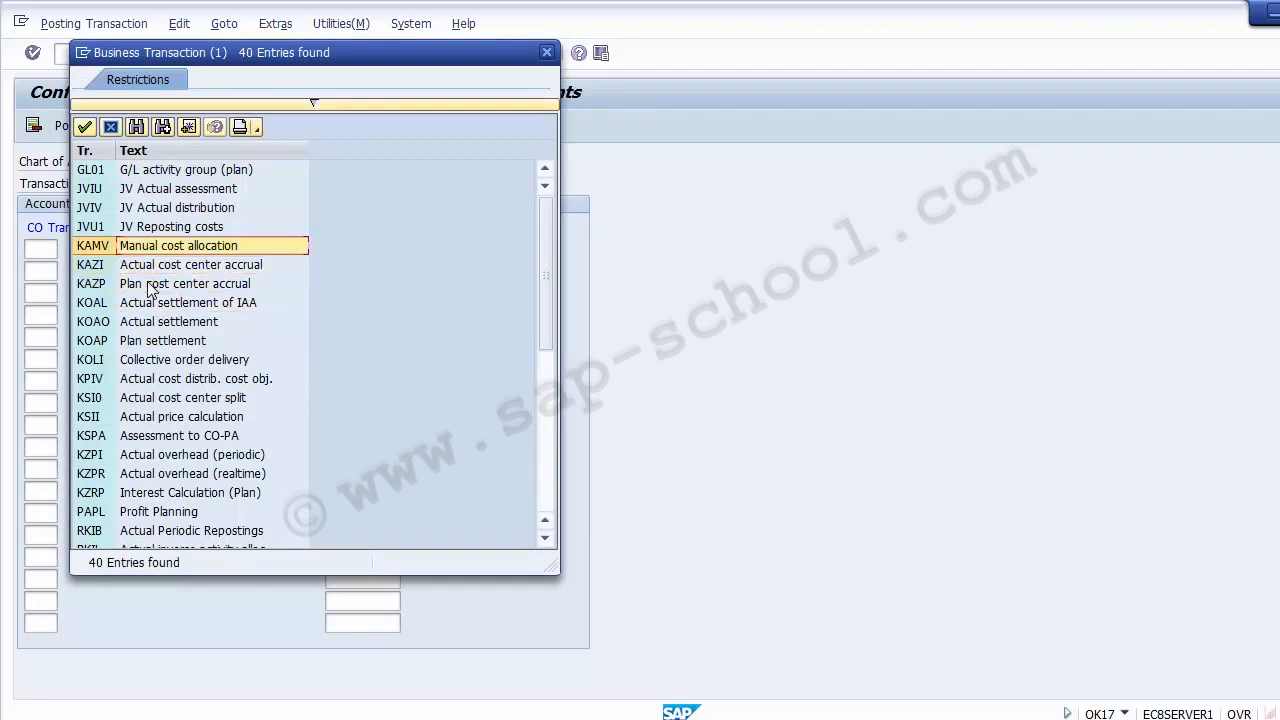
{"action": "key", "text": "Down"}
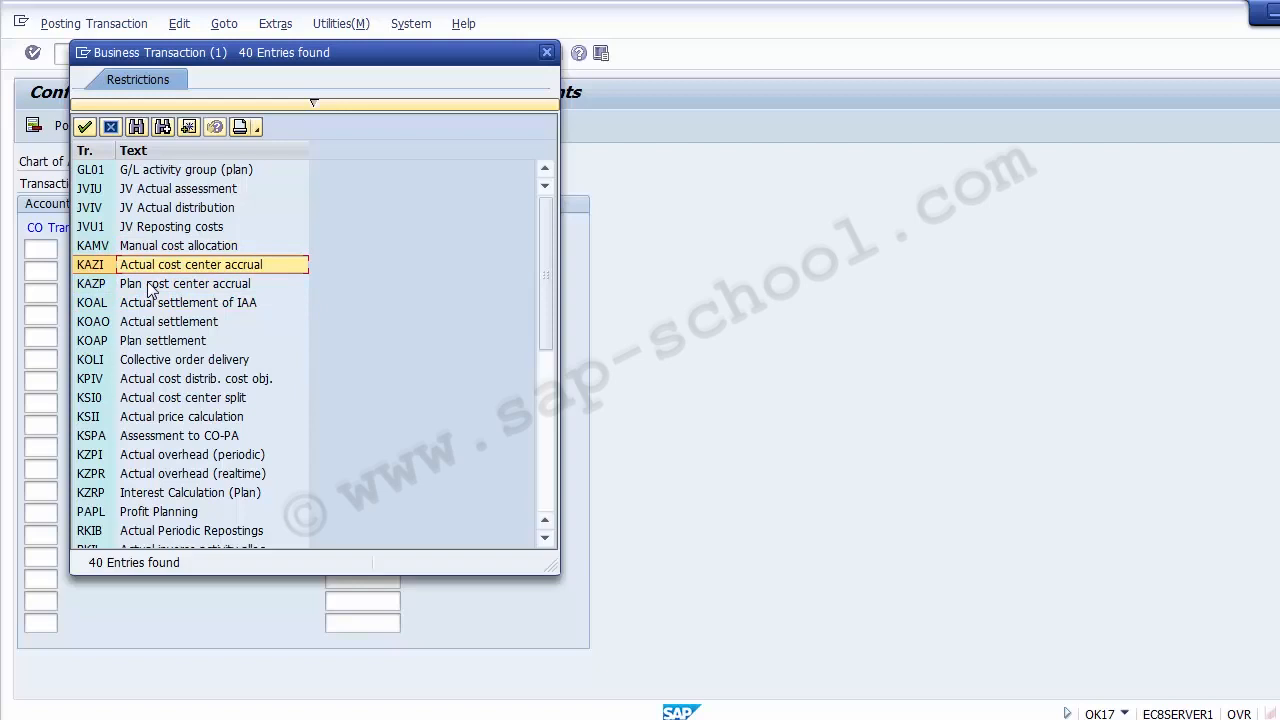
{"action": "key", "text": "Return"}
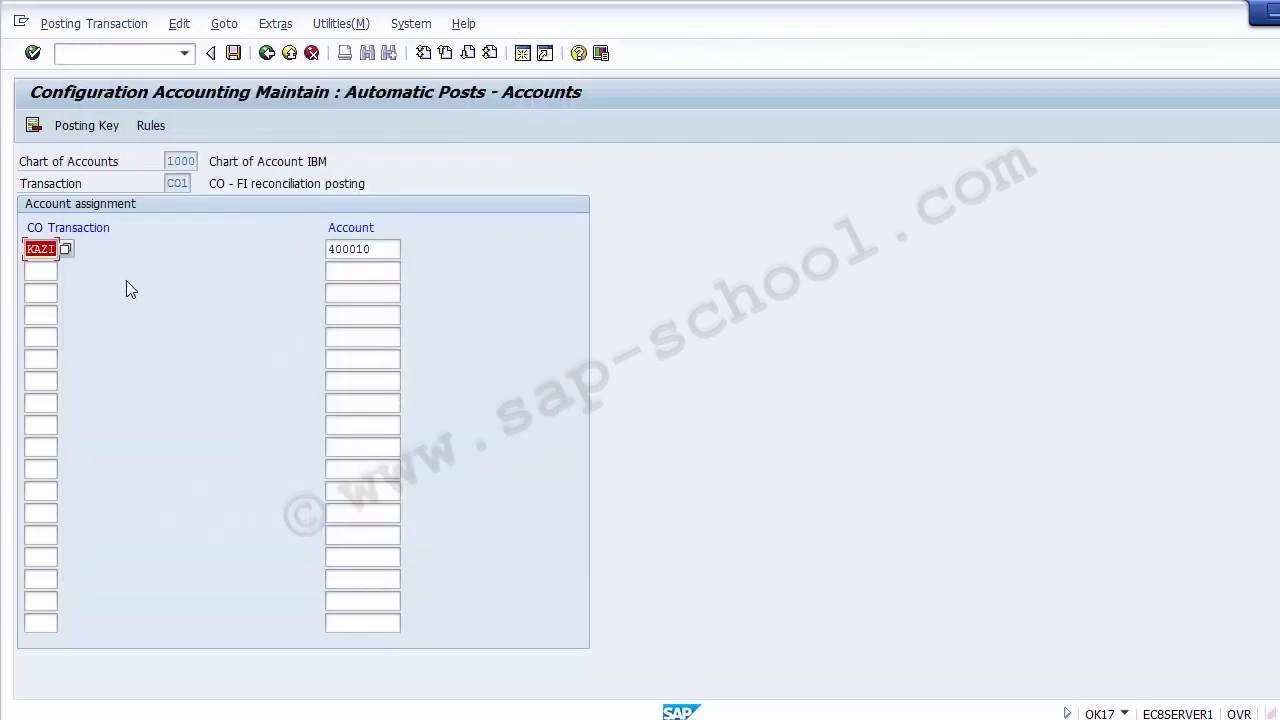
Step: Add CO transactions KOAO, Actual settlement, and KOAL, Actual settlement of IAA, in the second and third assignment rows
{"action": "left_click", "coordinate": [56, 270]}
{"action": "key", "text": "F4"}
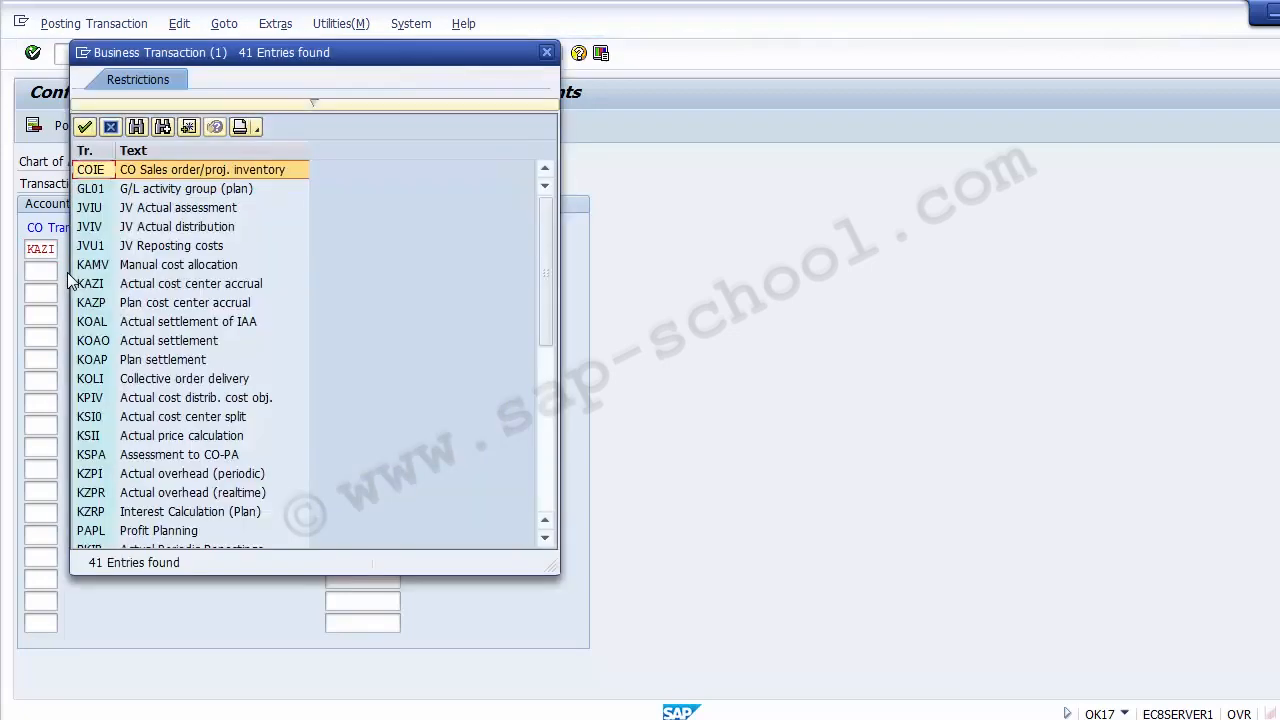
{"action": "double_click", "coordinate": [115, 343]}
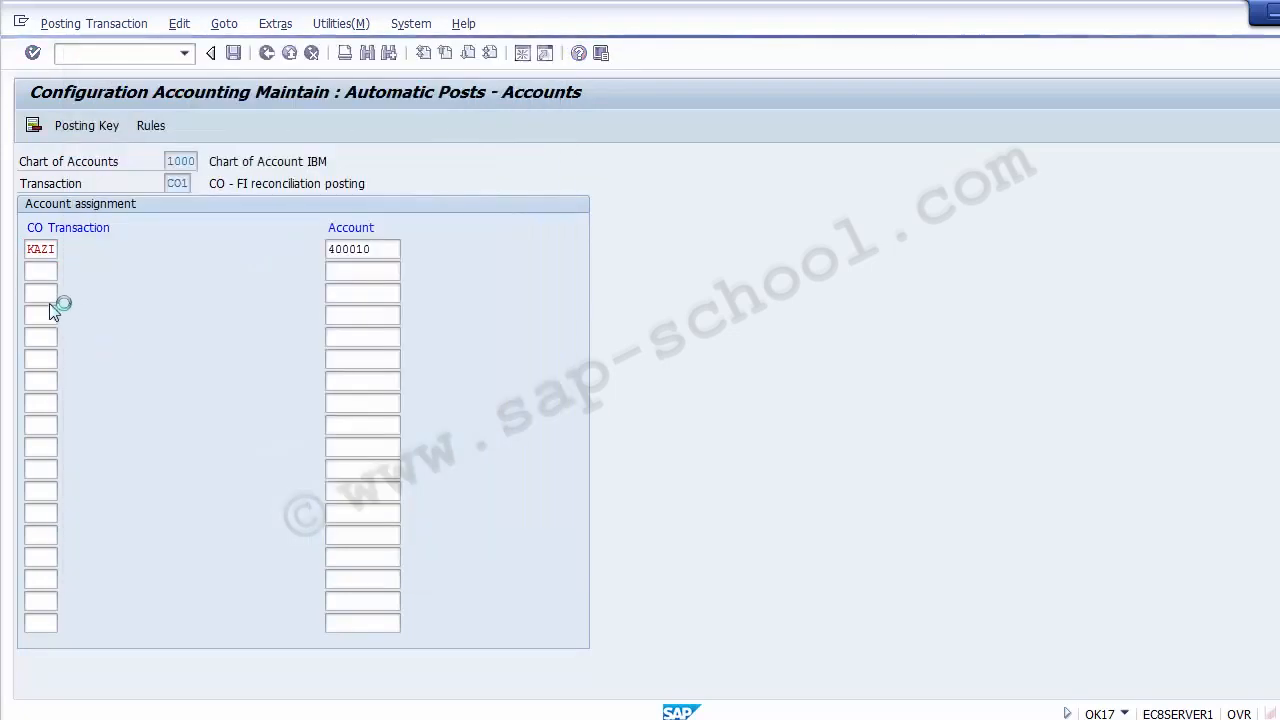
{"action": "left_click", "coordinate": [46, 293]}
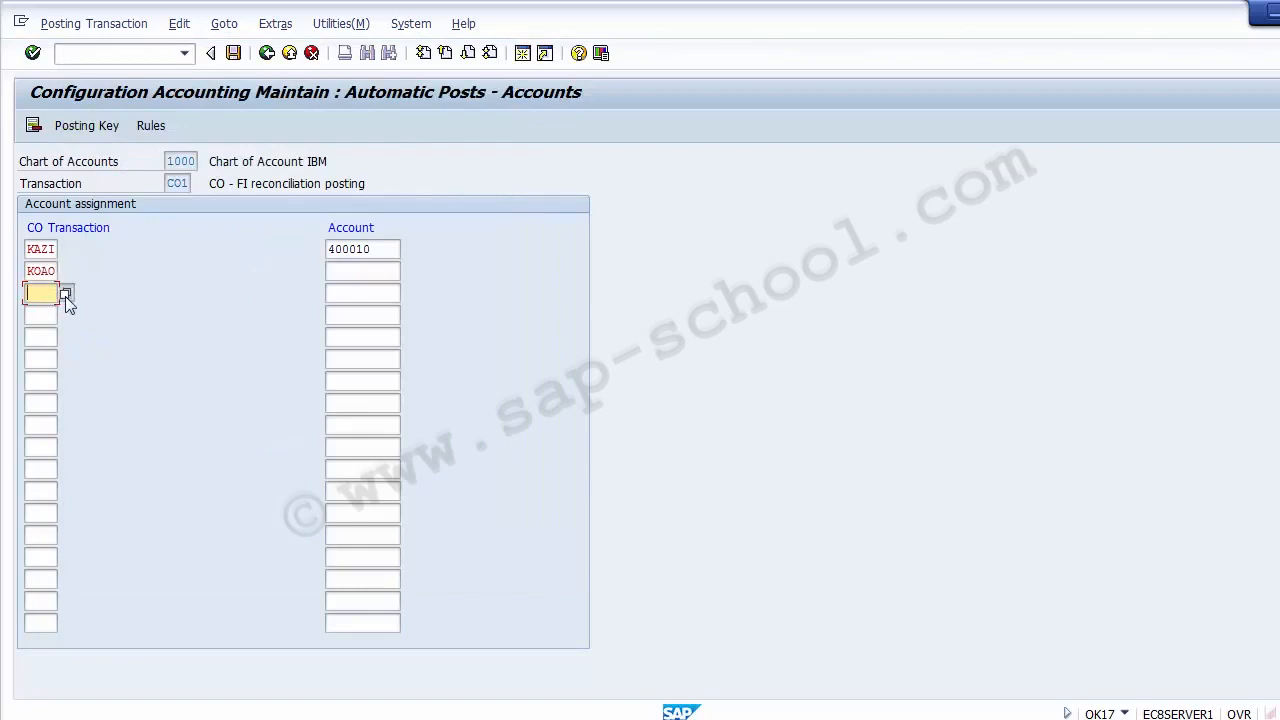
{"action": "left_click", "coordinate": [66, 296]}
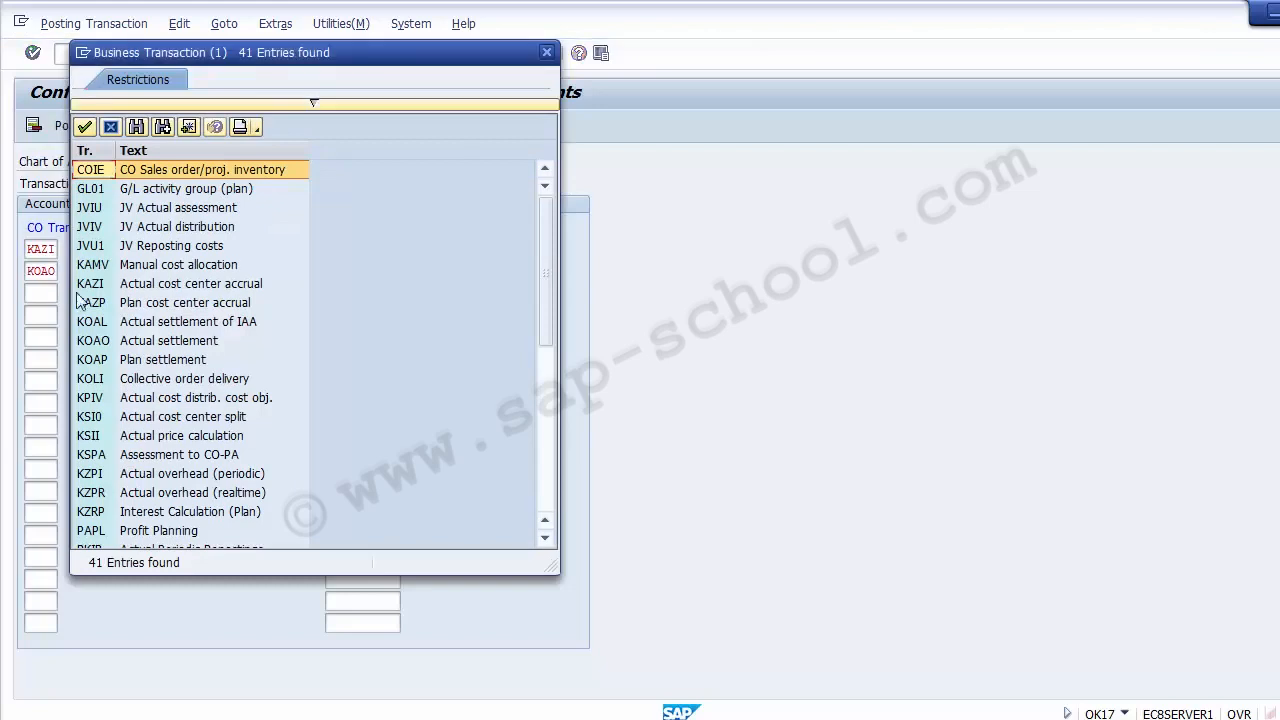
{"action": "double_click", "coordinate": [147, 321]}
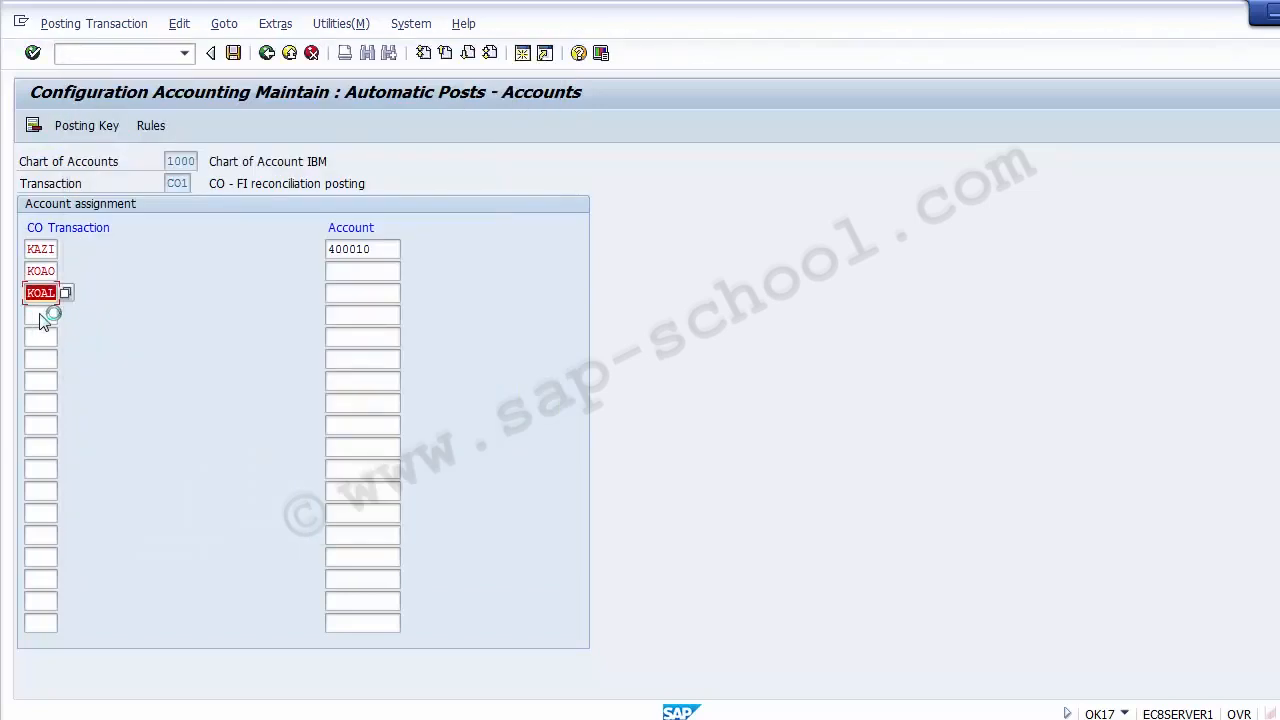
Step: Enter CO transaction KOAO, Actual settlement, in the fourth assignment row as well
{"action": "left_click", "coordinate": [42, 318]}
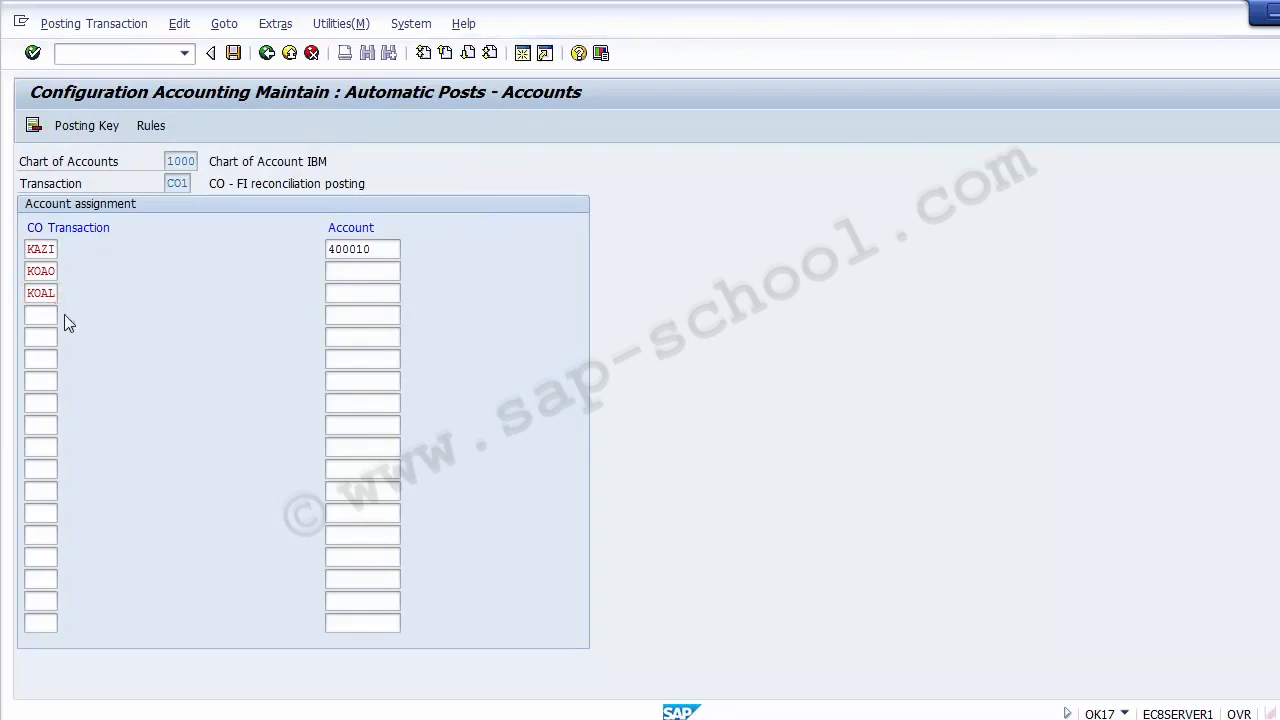
{"action": "key", "text": "F4"}
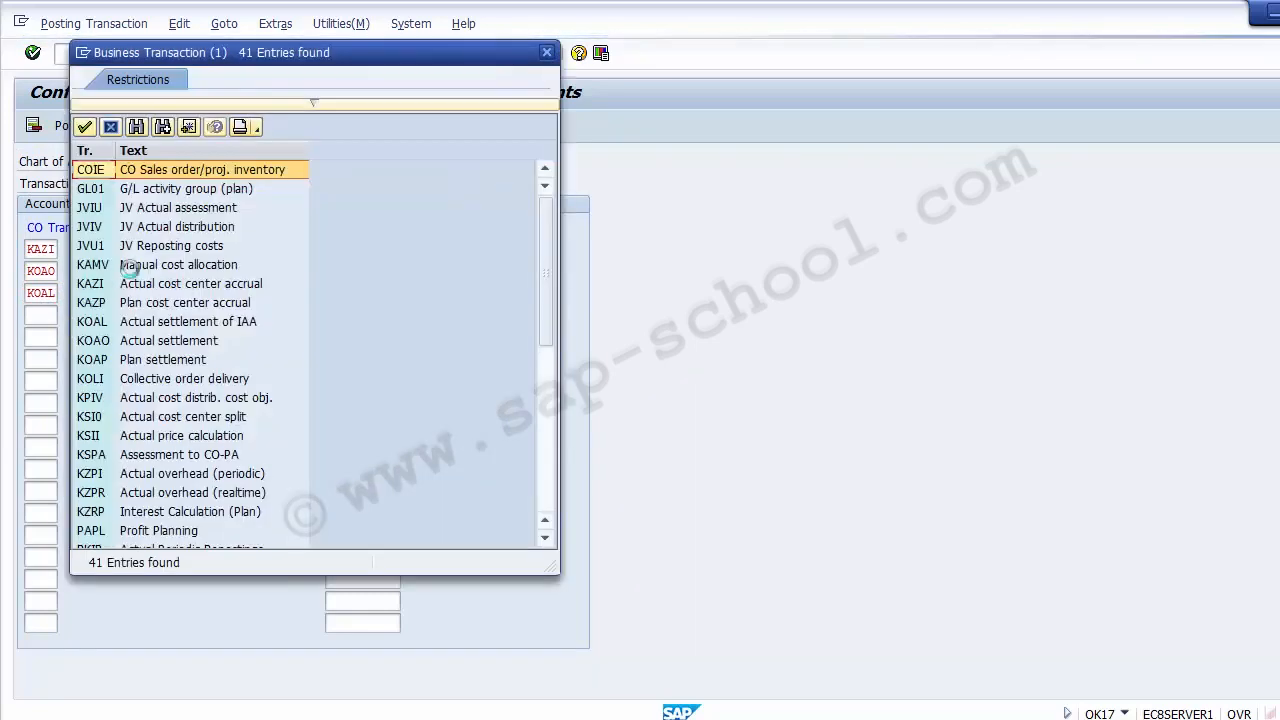
{"action": "left_click", "coordinate": [163, 341]}
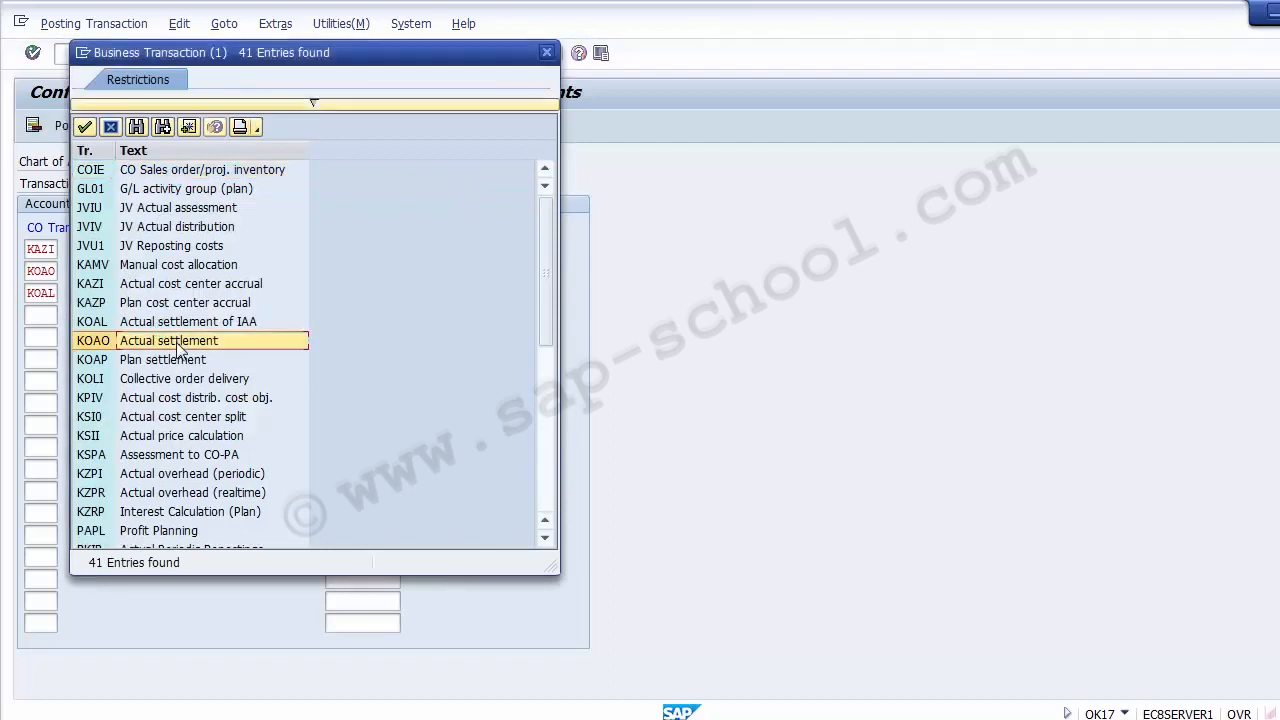
{"action": "key", "text": "Escape"}
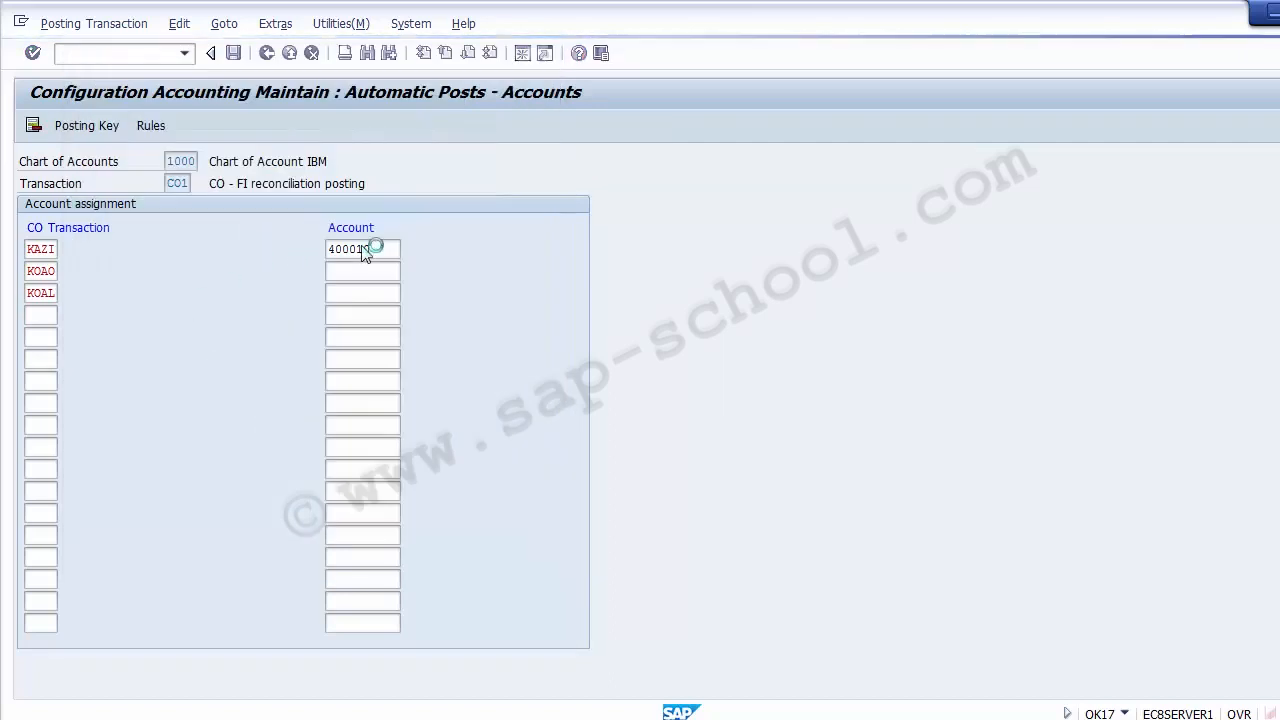
Step: Copy account 400010 from the KAZI row into the second, third and fourth assignment rows
{"action": "left_click", "coordinate": [372, 270]}
{"action": "left_click", "coordinate": [369, 290]}
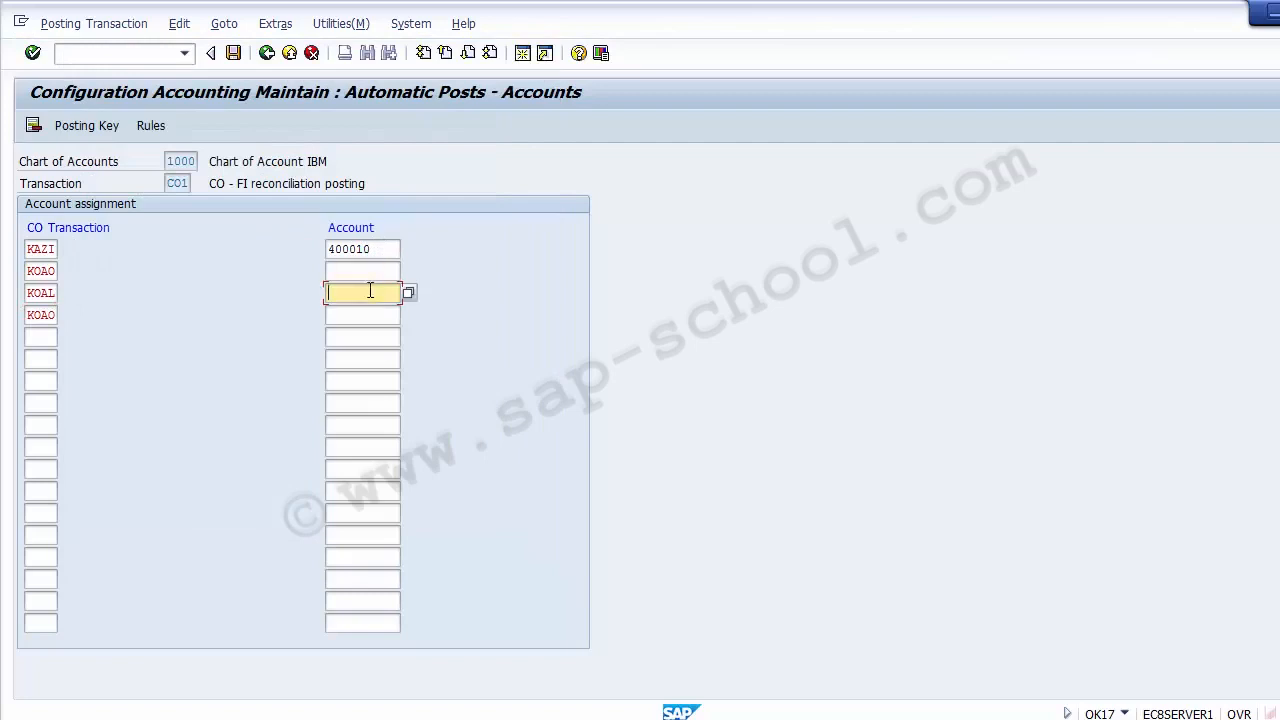
{"action": "left_click", "coordinate": [367, 315]}
{"action": "left_click", "coordinate": [365, 271]}
{"action": "left_click_drag", "start_coordinate": [372, 249], "coordinate": [317, 251]}
{"action": "key", "text": "ctrl+c"}
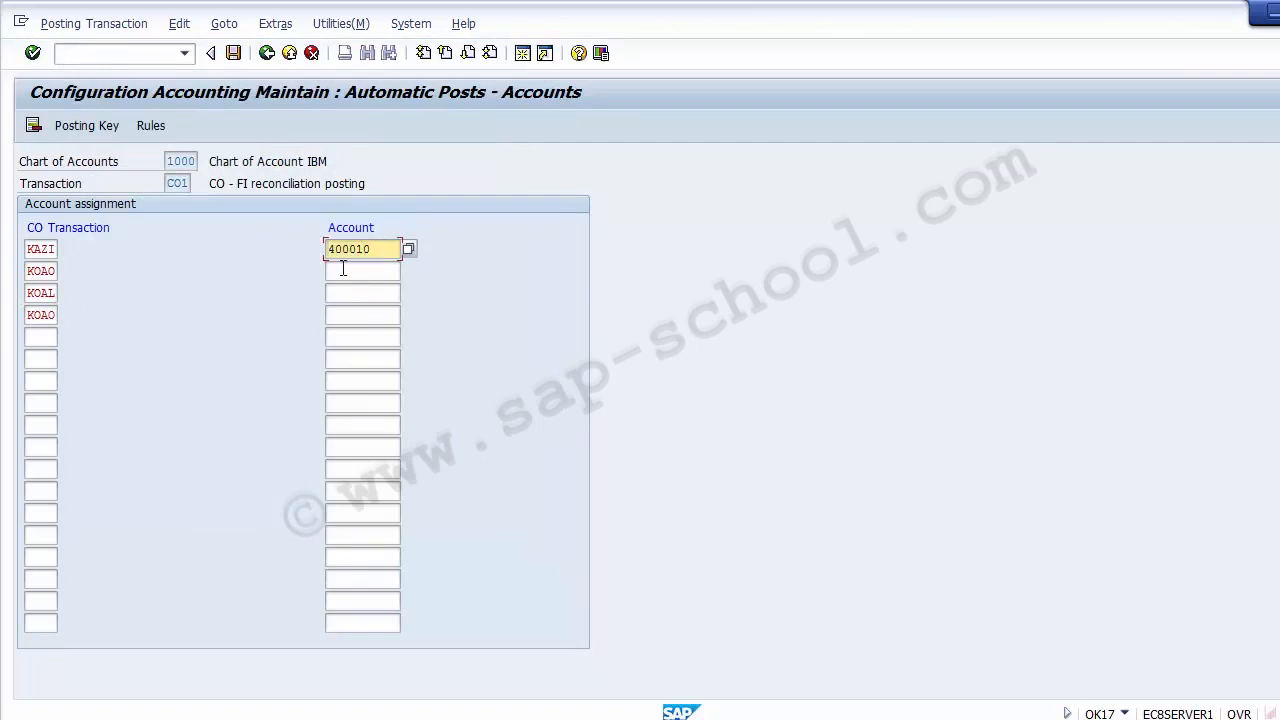
{"action": "left_click", "coordinate": [343, 270]}
{"action": "key", "text": "ctrl+v"}
{"action": "left_click", "coordinate": [346, 289]}
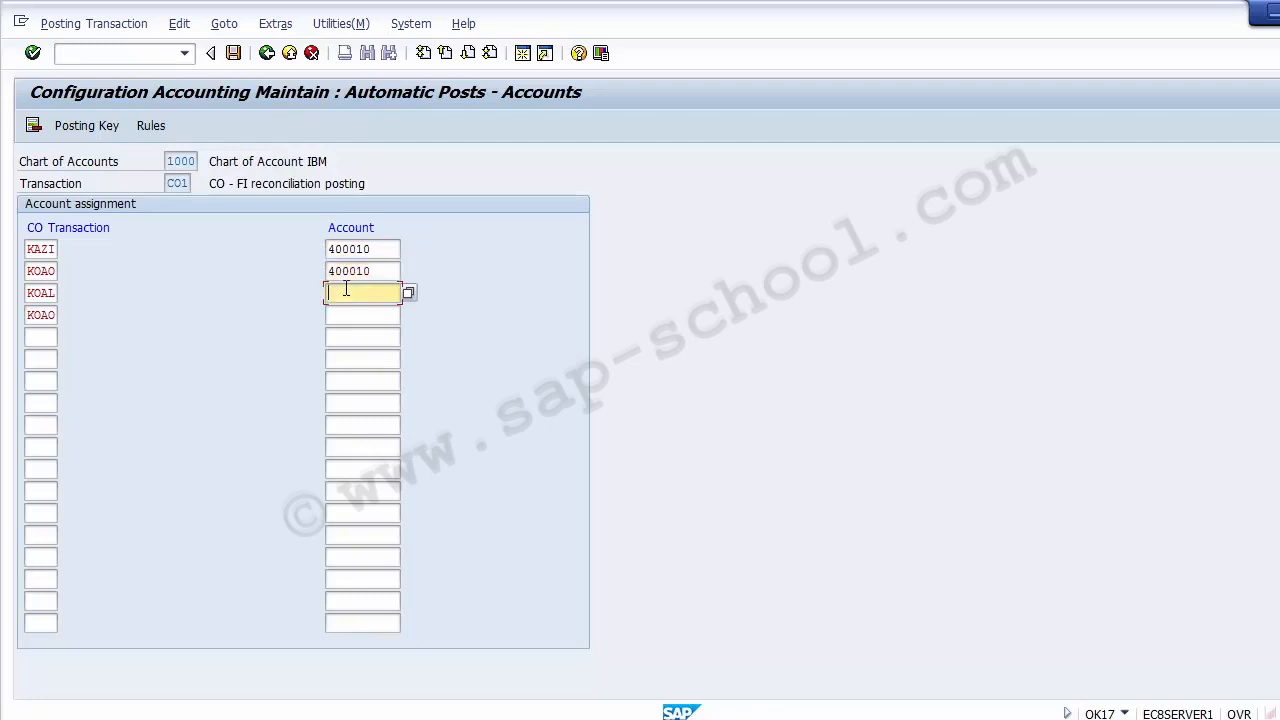
{"action": "key", "text": "ctrl+v"}
{"action": "left_click", "coordinate": [346, 318]}
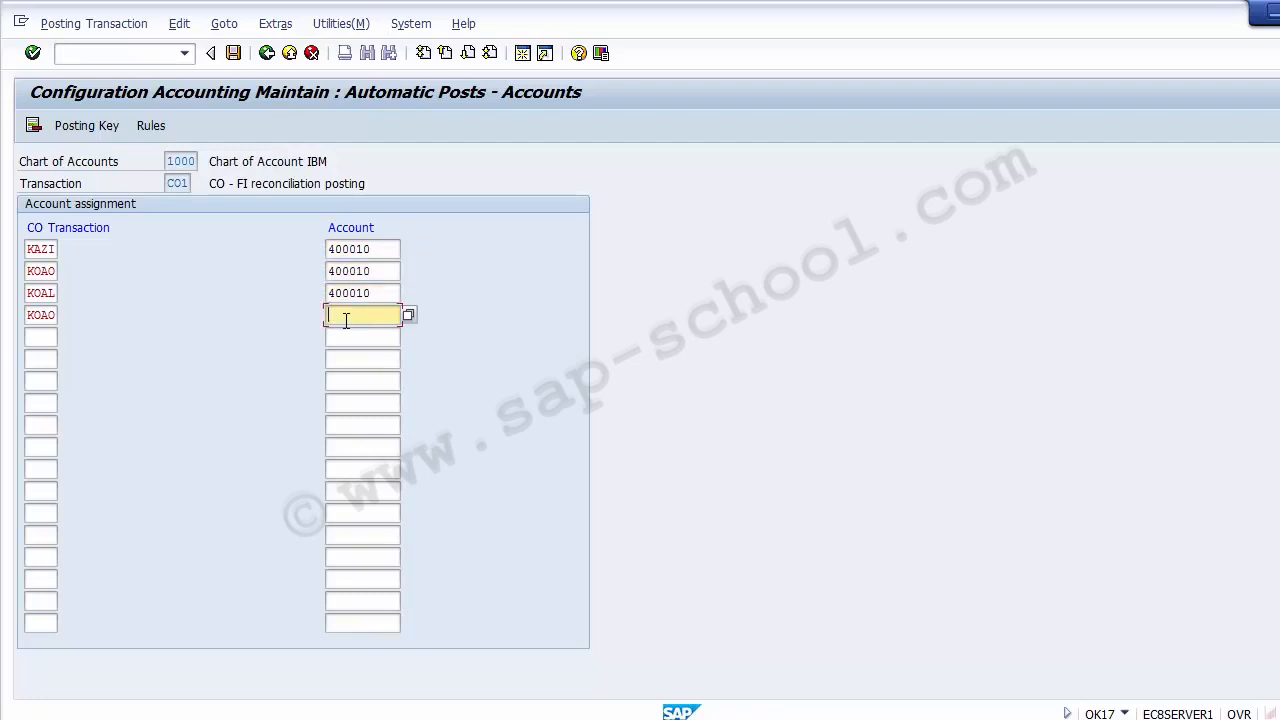
{"action": "key", "text": "ctrl+v"}
Step: Save the account assignments in the FICO Configurations customizing request and leave account determination
{"action": "left_click", "coordinate": [233, 53]}
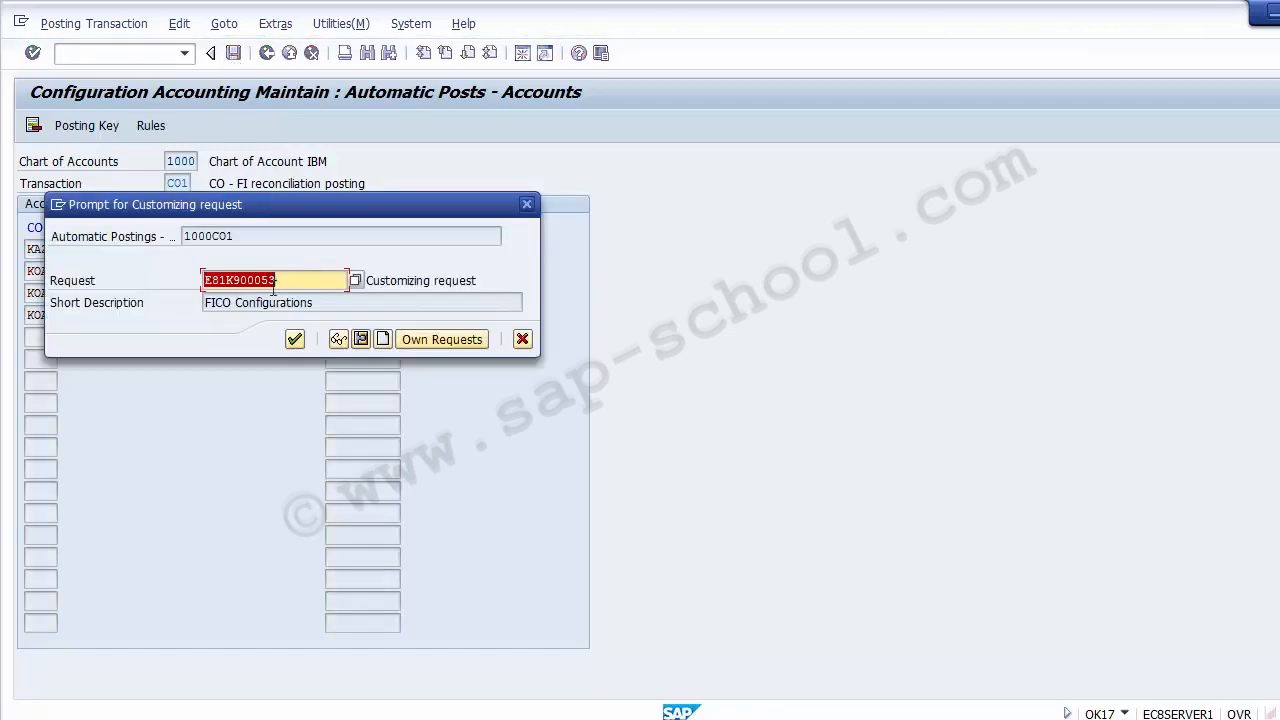
{"action": "left_click", "coordinate": [294, 341]}
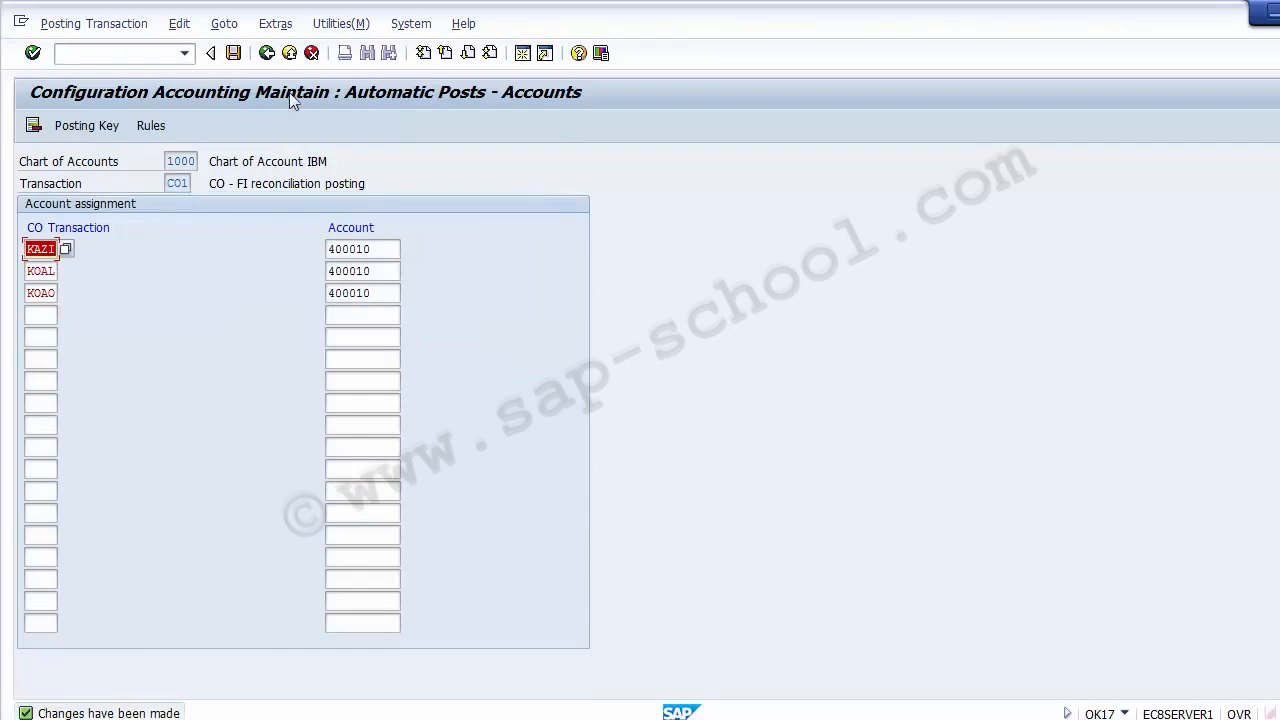
{"action": "left_click", "coordinate": [289, 53]}
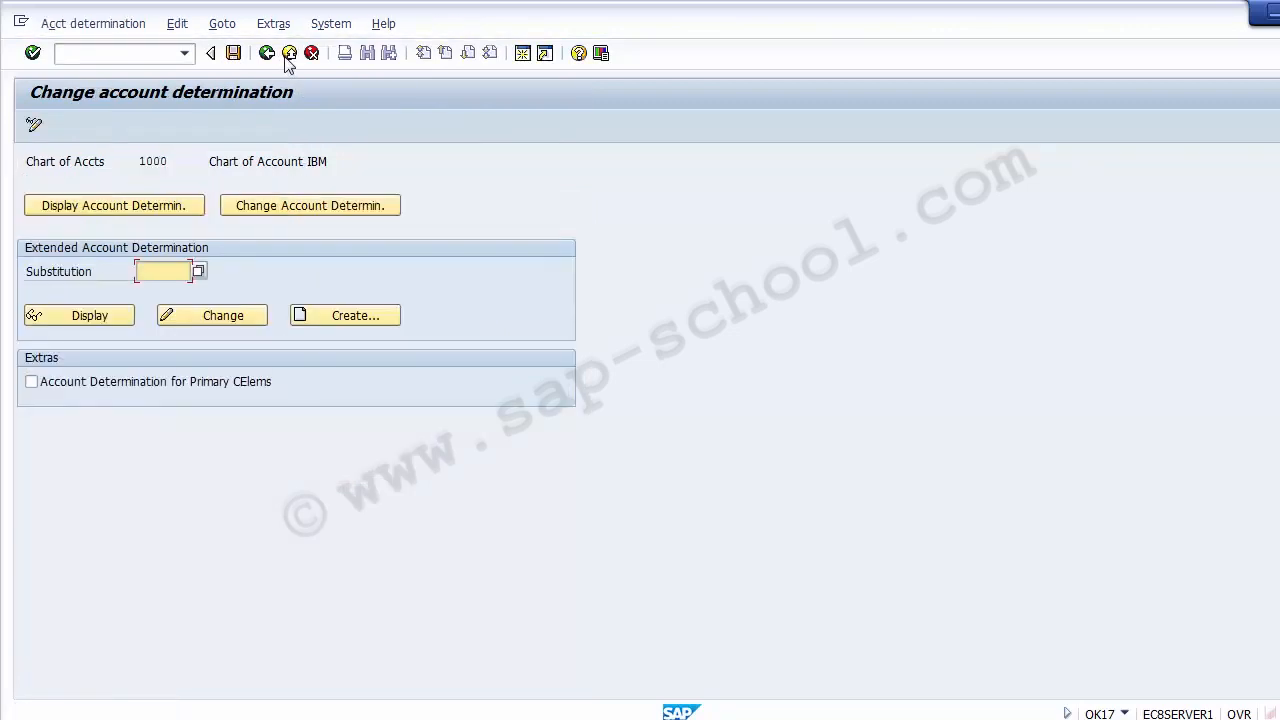
{"action": "left_click", "coordinate": [289, 53]}
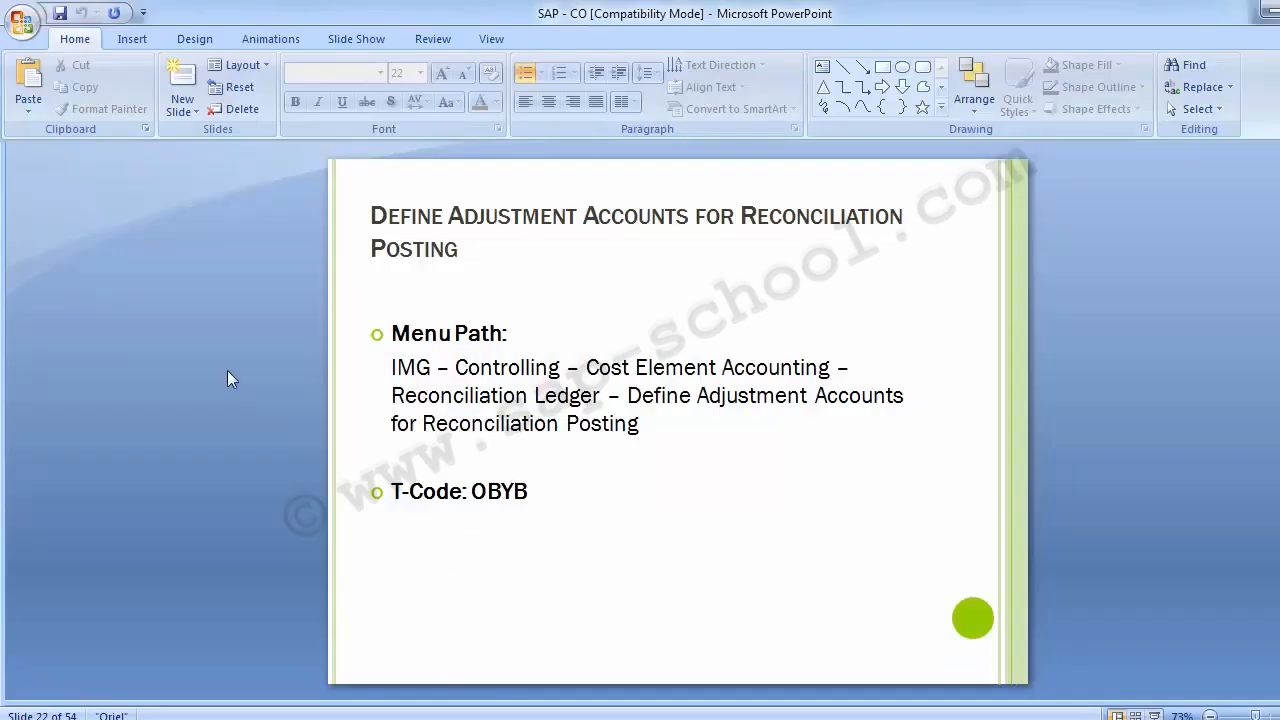
Step: In the SAP - CO presentation in PowerPoint, advance to the slide on specifying the document number range for reconciliation posting
{"action": "key", "text": "Page_Down"}
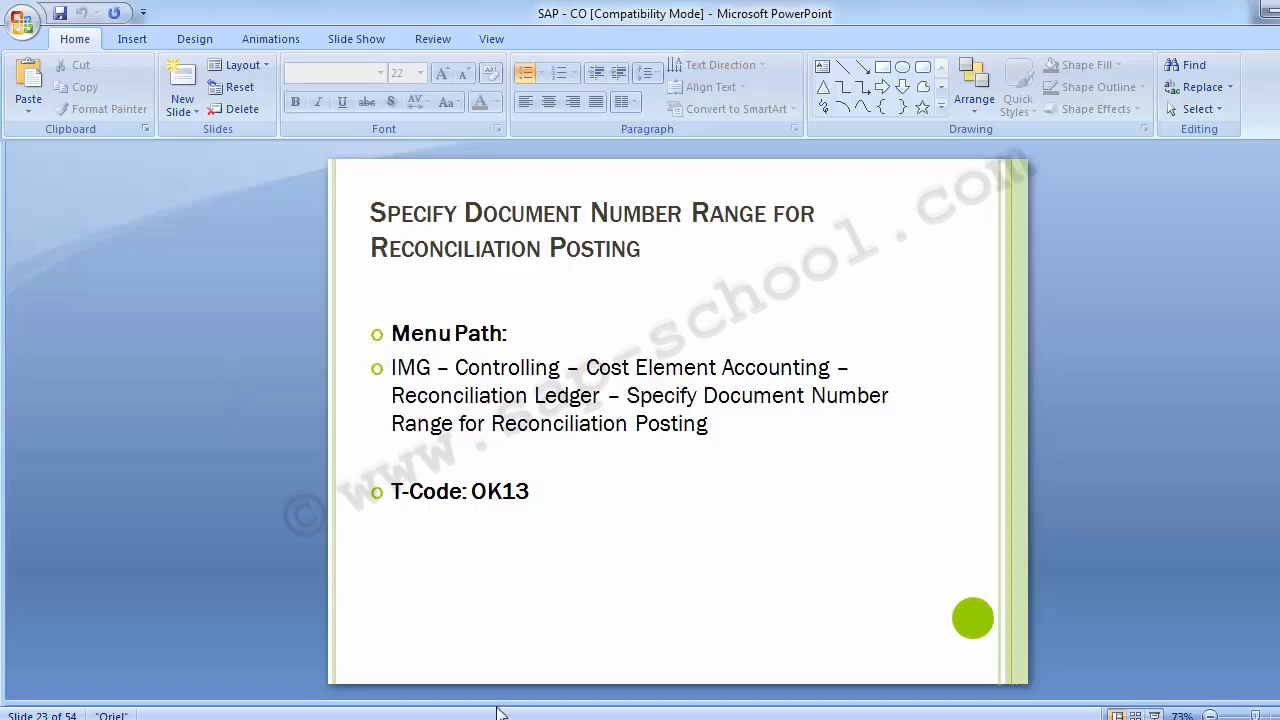
Step: Switch to SAP, close the activity selection, and open Specify Document Number Range for Reconciliation Posting in the implementation guide
{"action": "mouse_move", "coordinate": [584, 719]}
{"action": "left_click", "coordinate": [642, 643]}
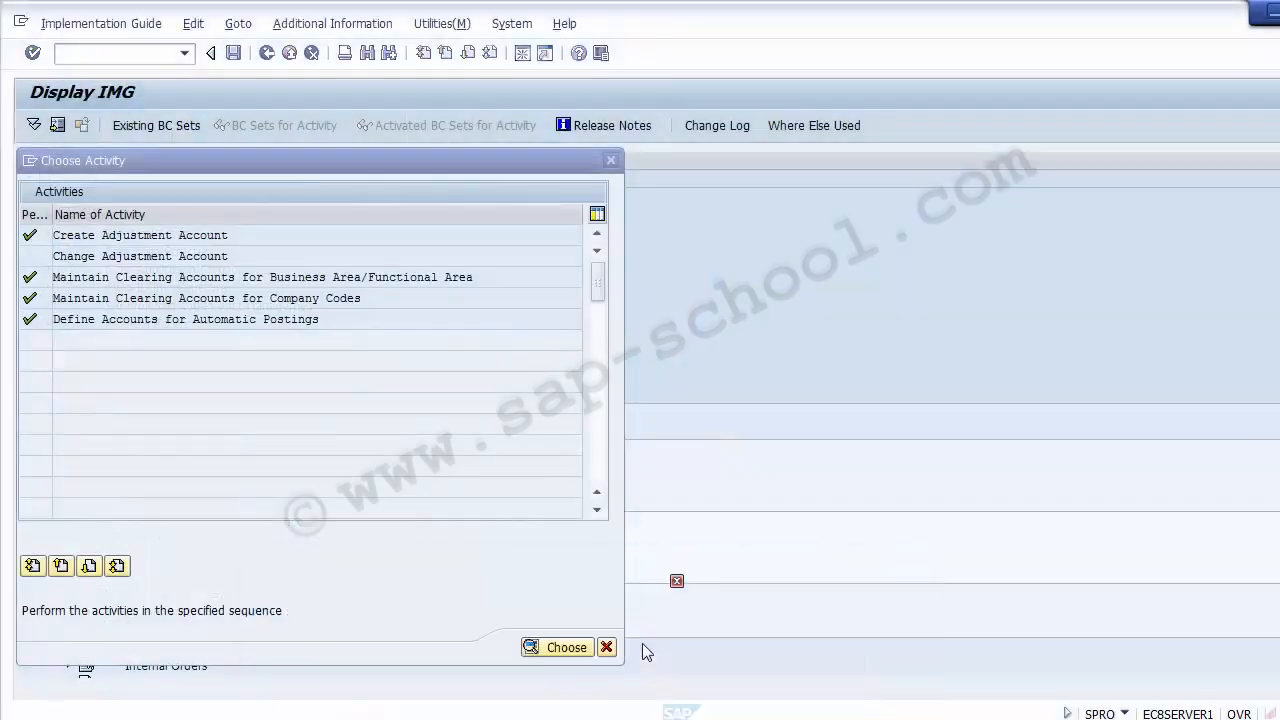
{"action": "left_click", "coordinate": [611, 160]}
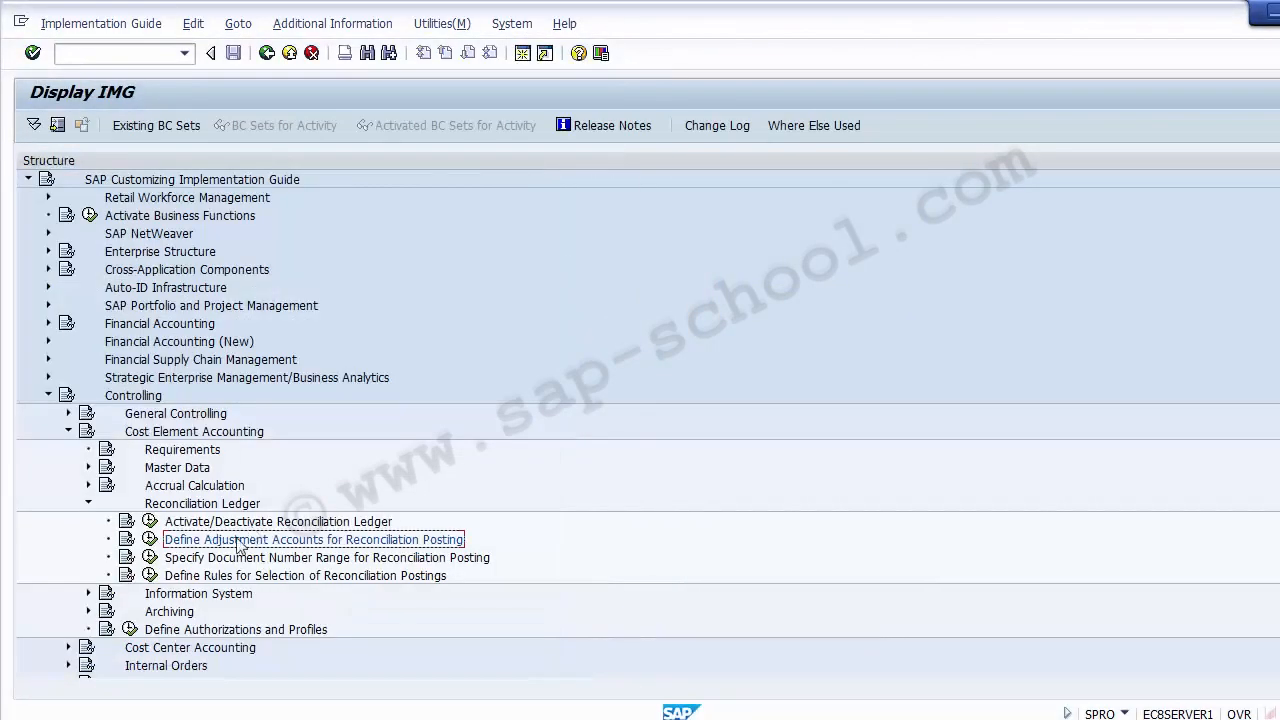
{"action": "left_click", "coordinate": [207, 557]}
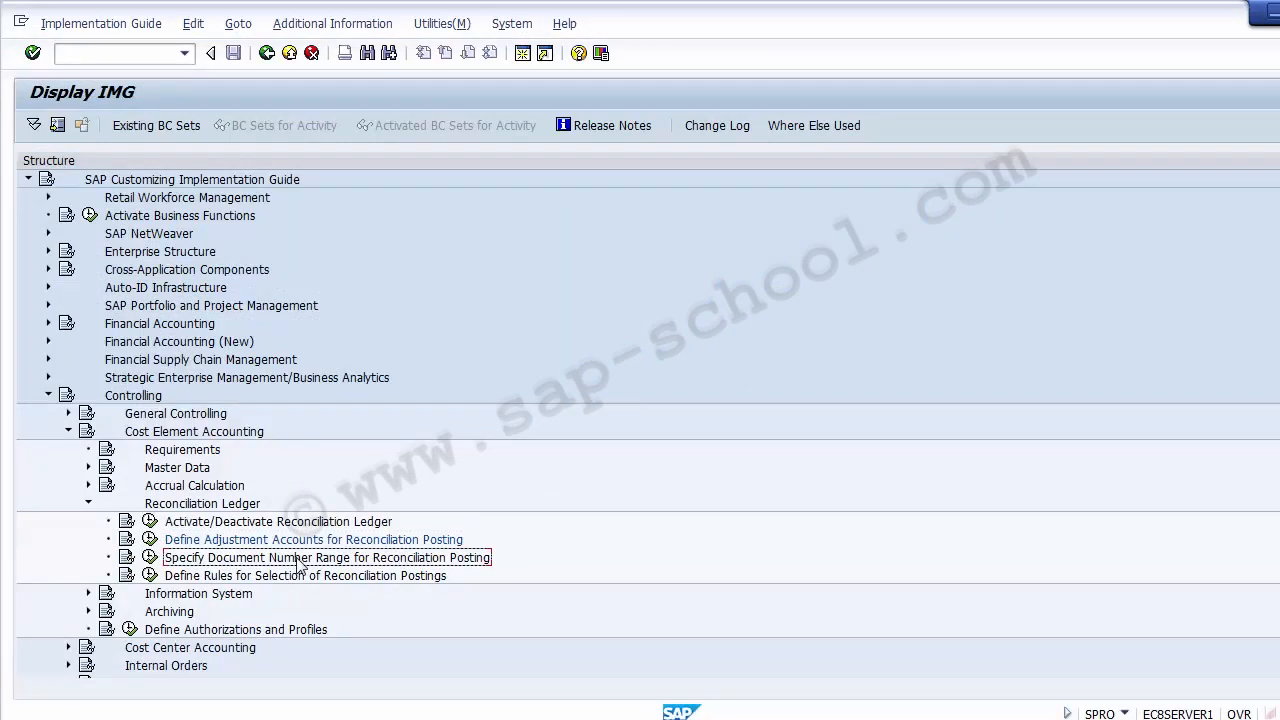
{"action": "left_click", "coordinate": [150, 557]}
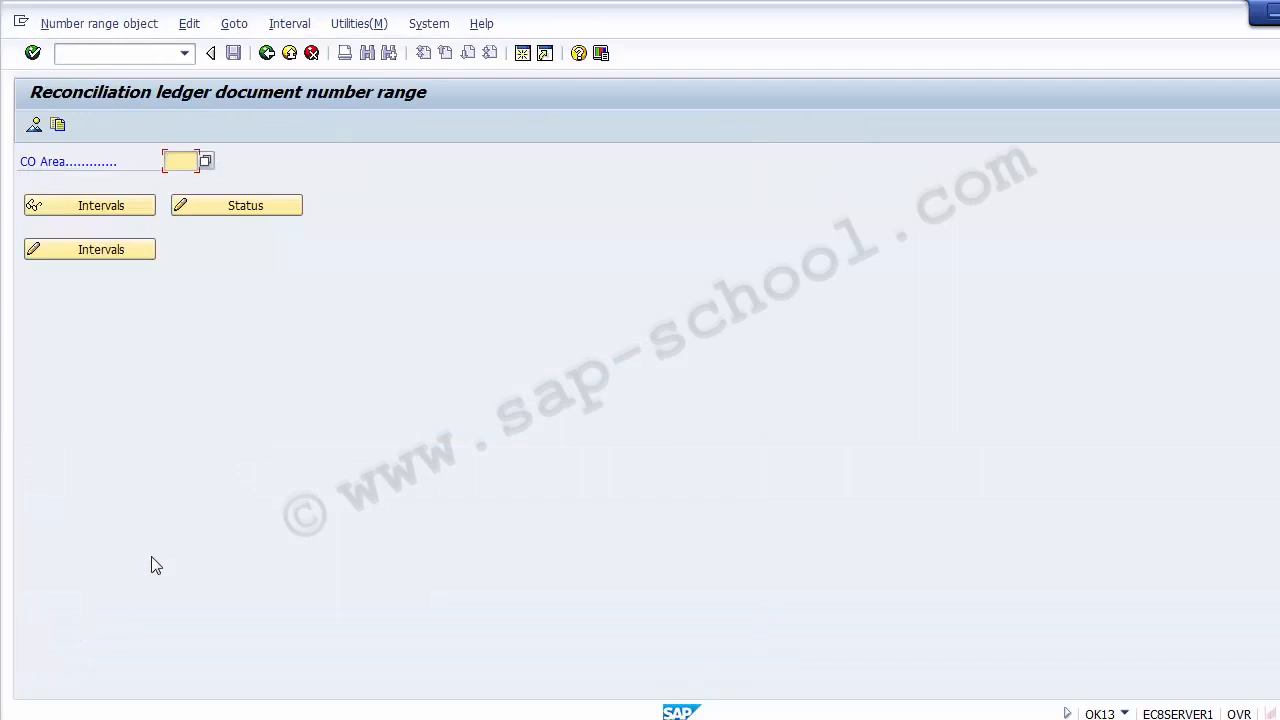
Step: Copy the reconciliation ledger document number ranges from CO area 0001 to Z100 and acknowledge the transport notice
{"action": "type", "text": "Z100"}
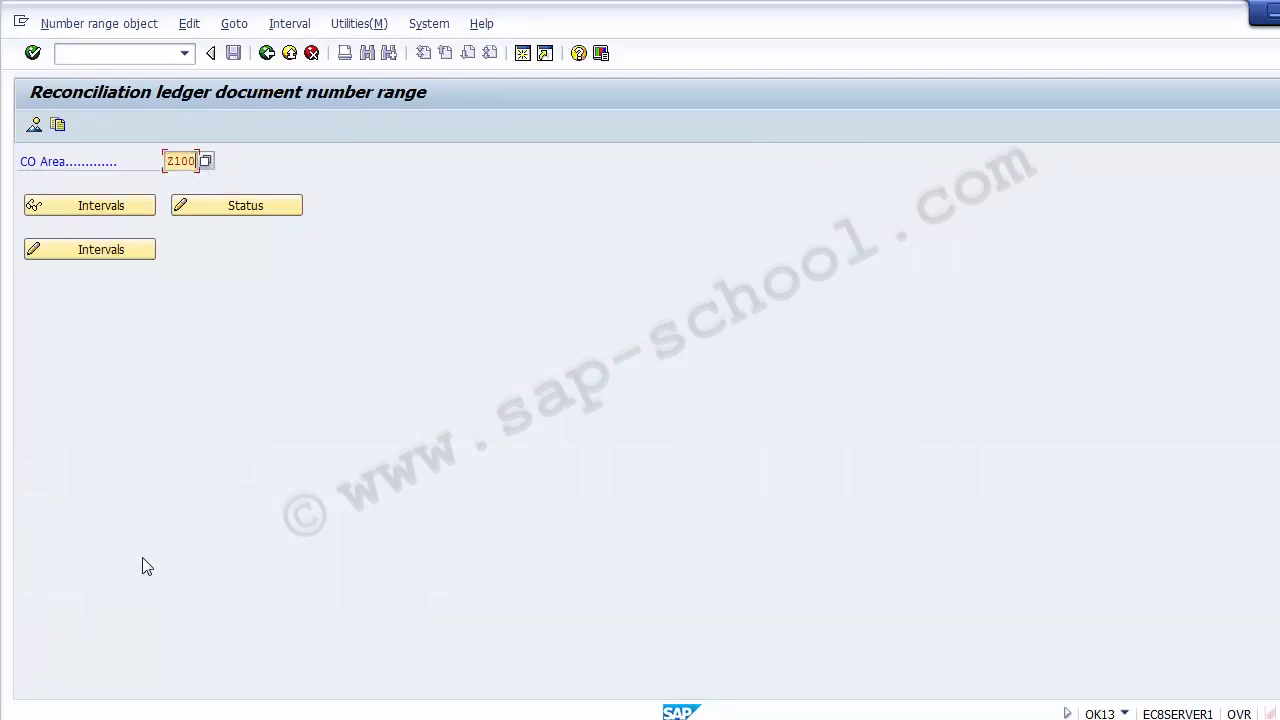
{"action": "left_click", "coordinate": [58, 126]}
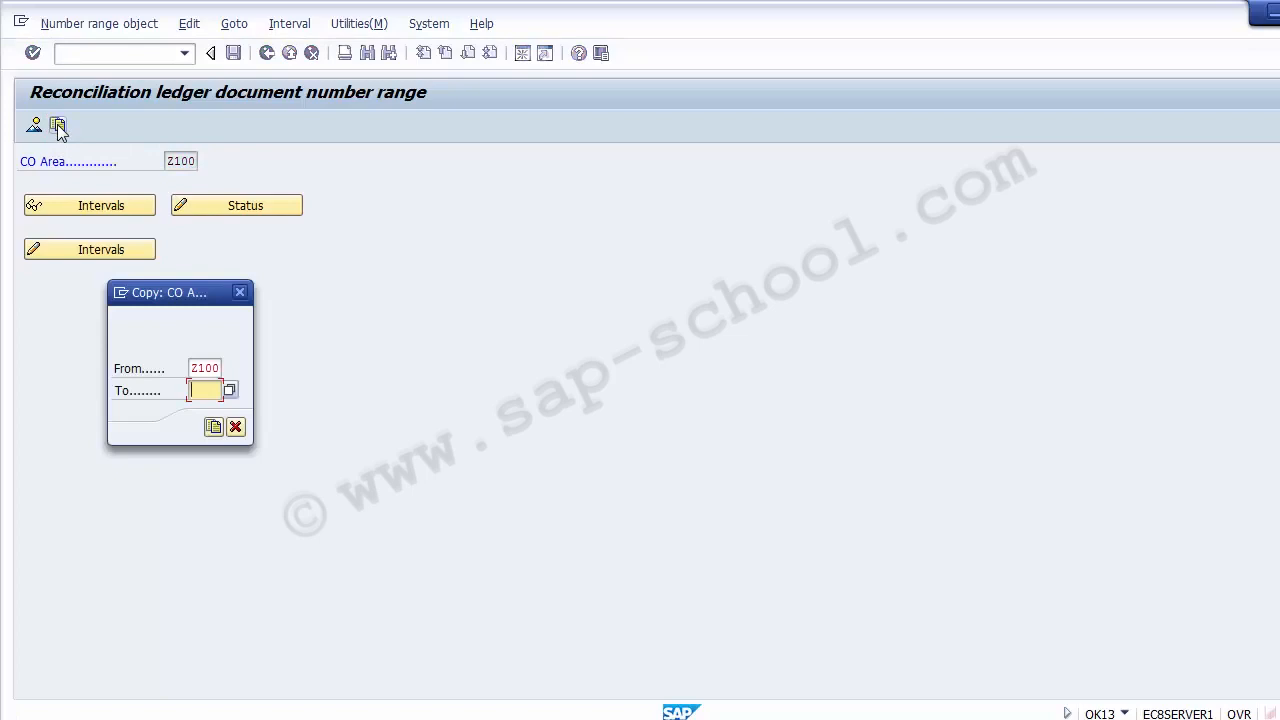
{"action": "left_click", "coordinate": [193, 368]}
{"action": "double_click", "coordinate": [193, 368]}
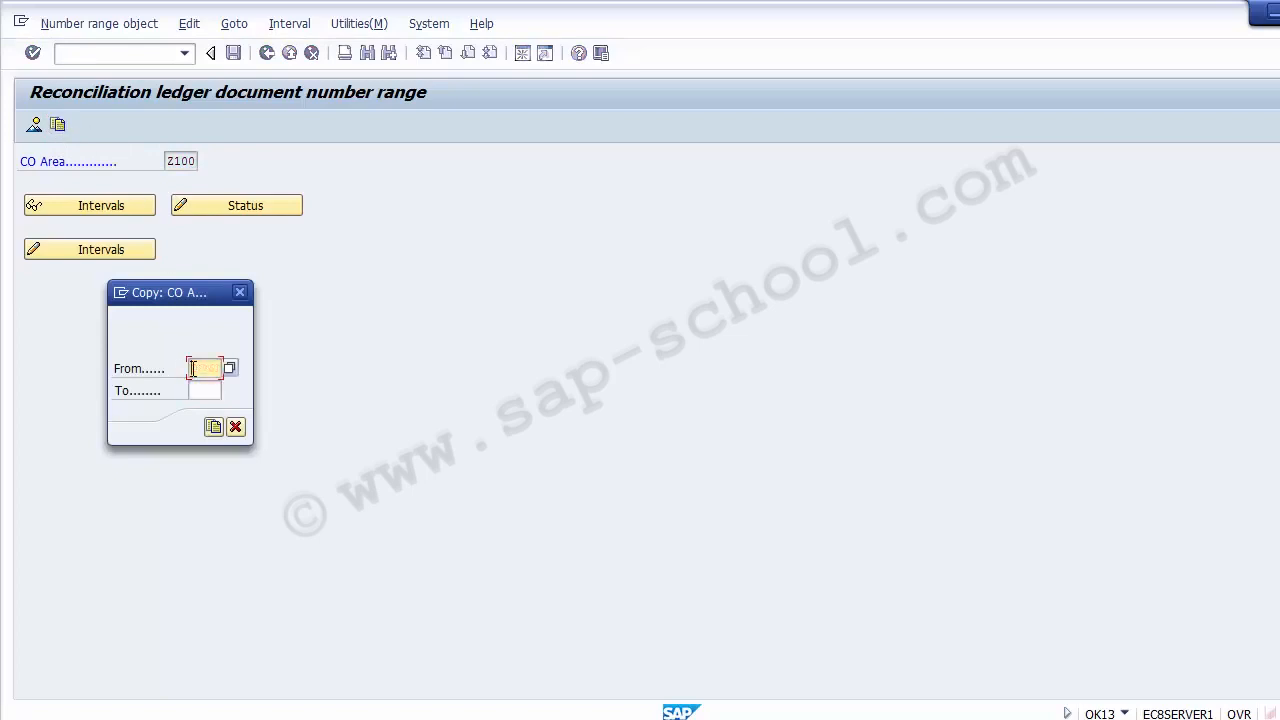
{"action": "type", "text": "0001"}
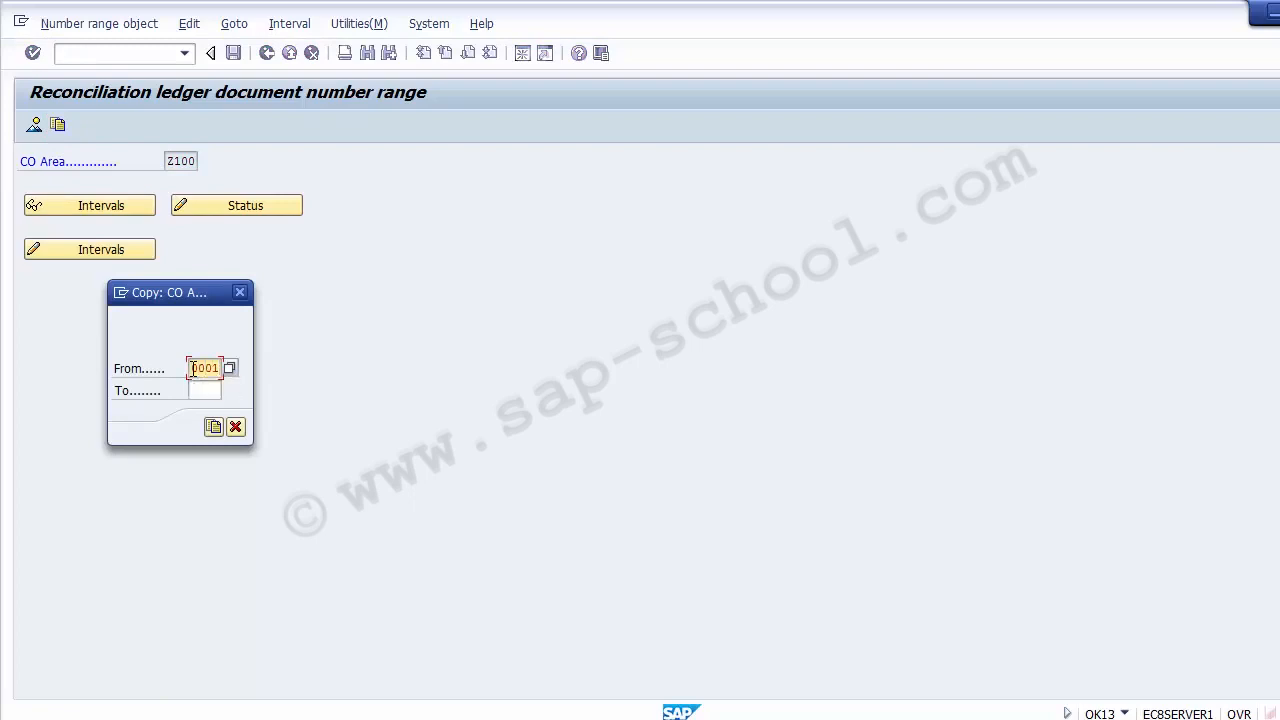
{"action": "key", "text": "Tab"}
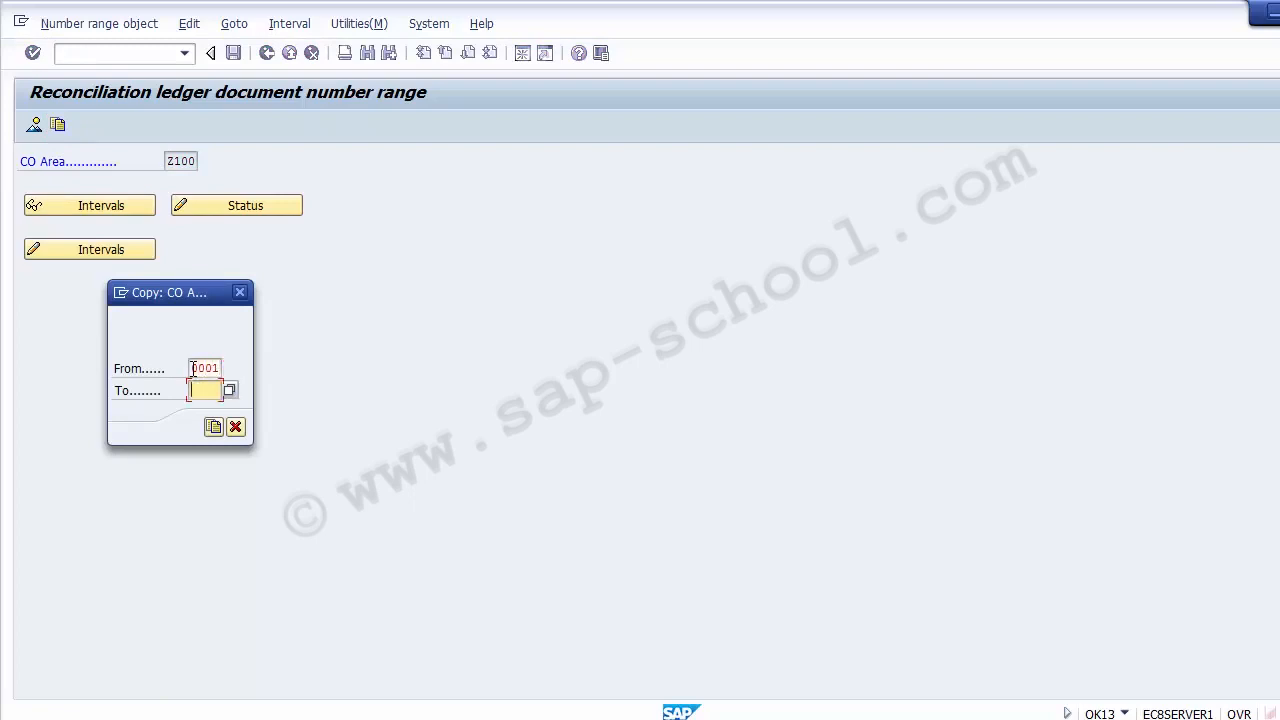
{"action": "type", "text": "Z1"}
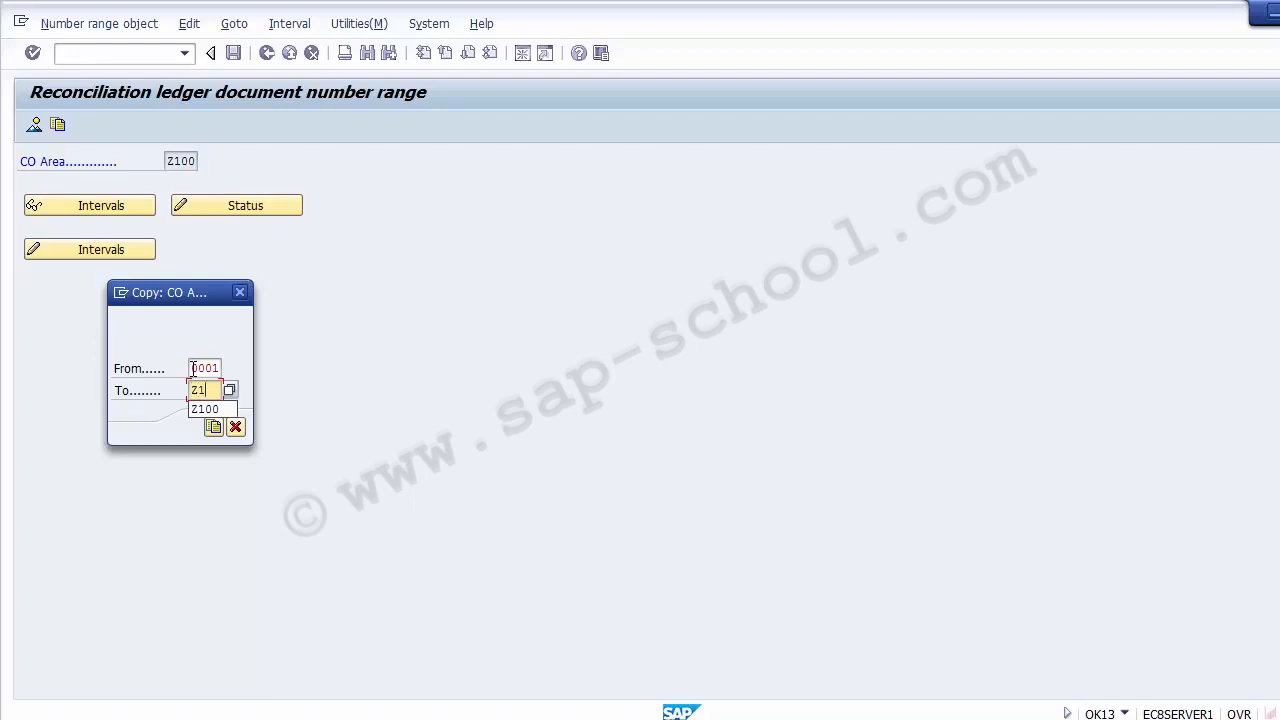
{"action": "type", "text": "00"}
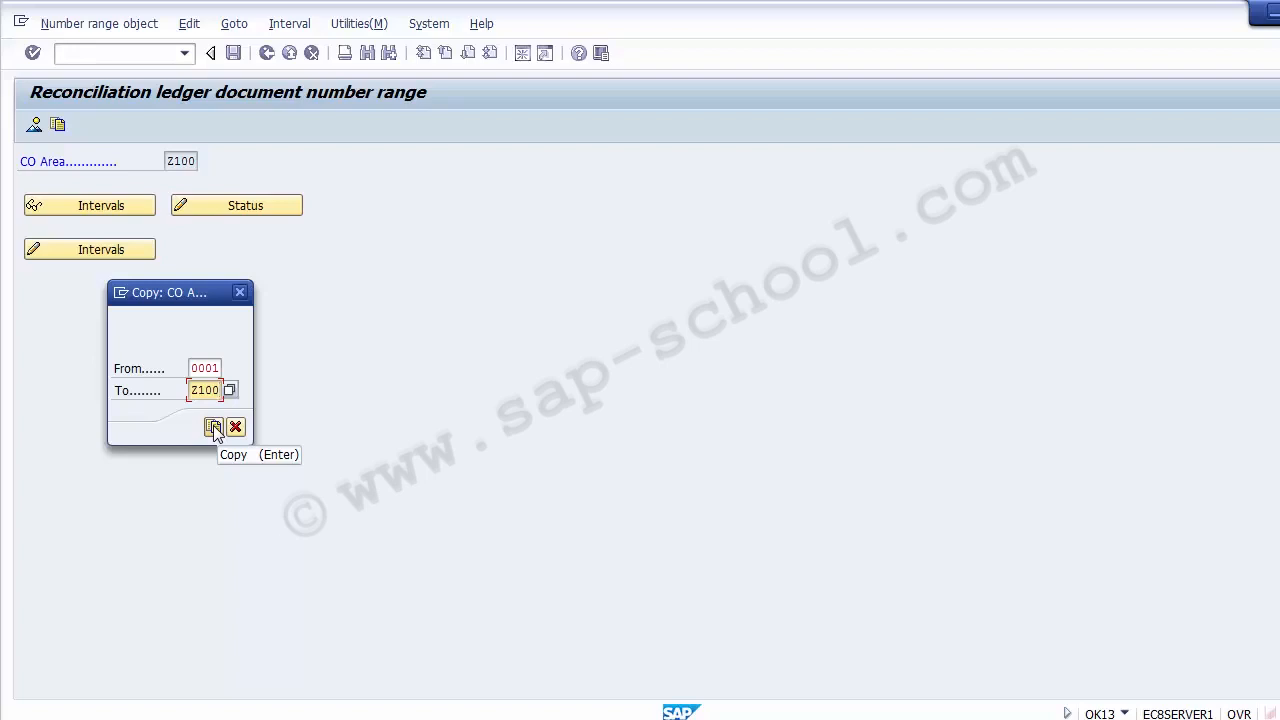
{"action": "left_click", "coordinate": [213, 428]}
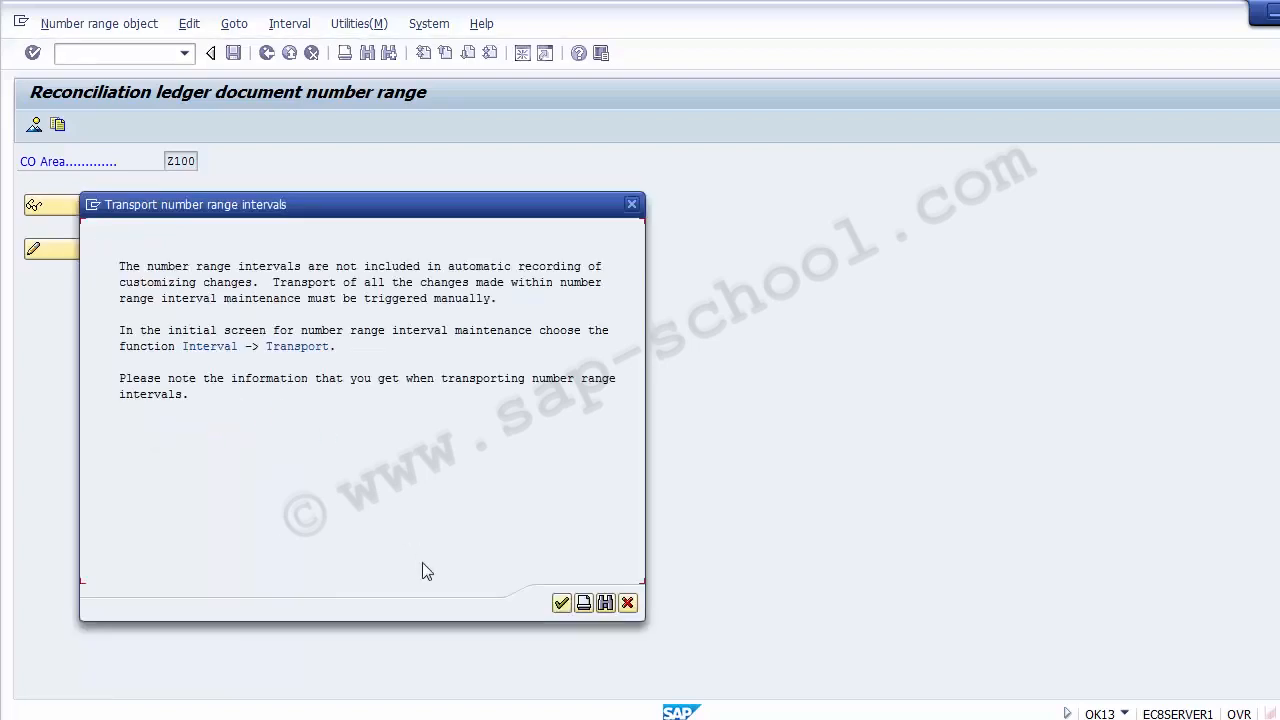
{"action": "left_click", "coordinate": [561, 603]}
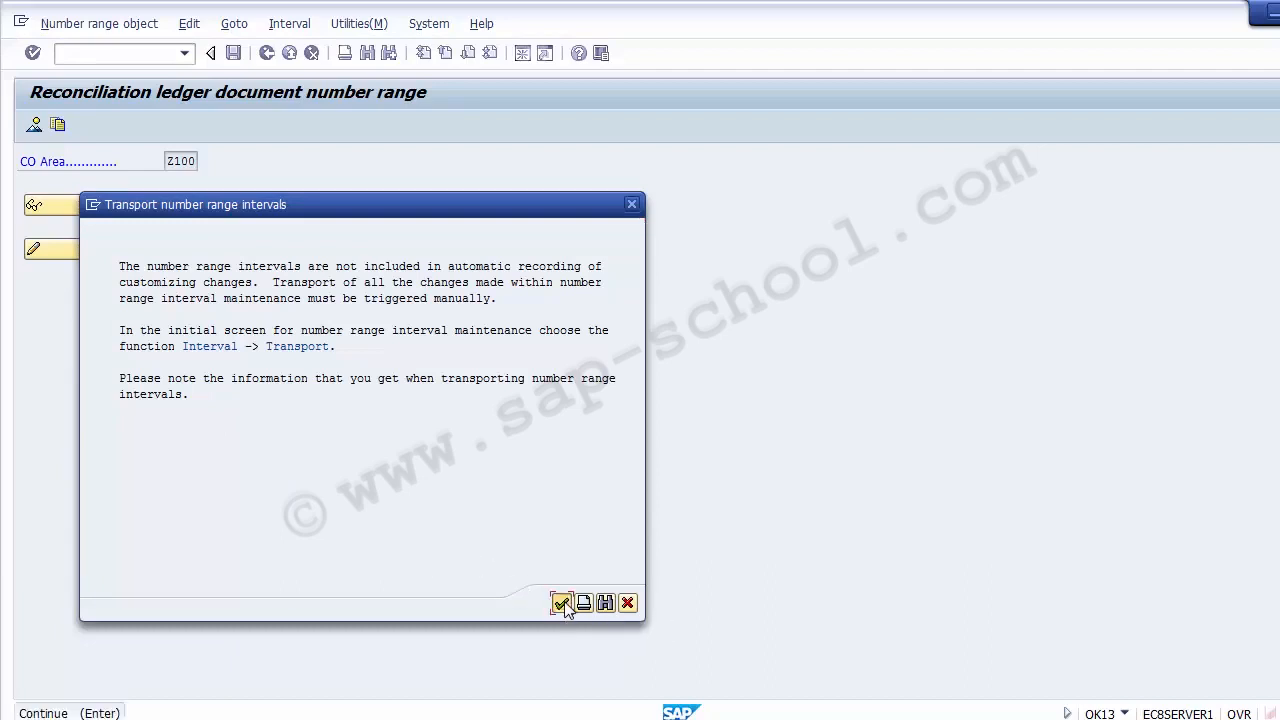